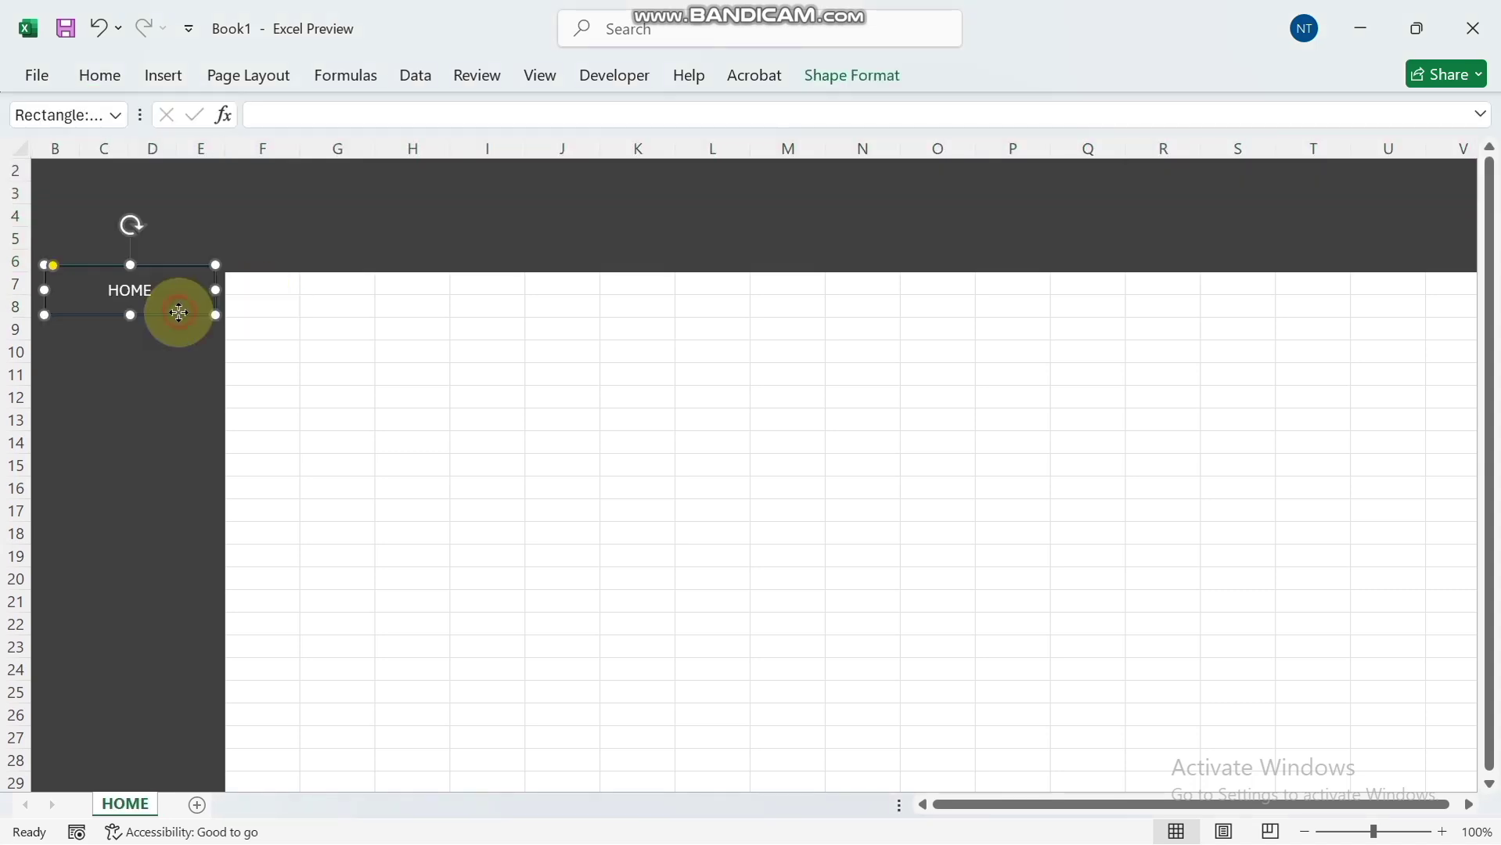
Preview the finished sidebar navigation by visiting the TEACHERS, SUBJECTS, STUDENT DATA, SAPS, SASS, REPORT CARDS, SIBS and ID CARDS sheets.
{"action": "left_click_drag", "start_coordinate": [180, 310], "coordinate": [185, 345]}
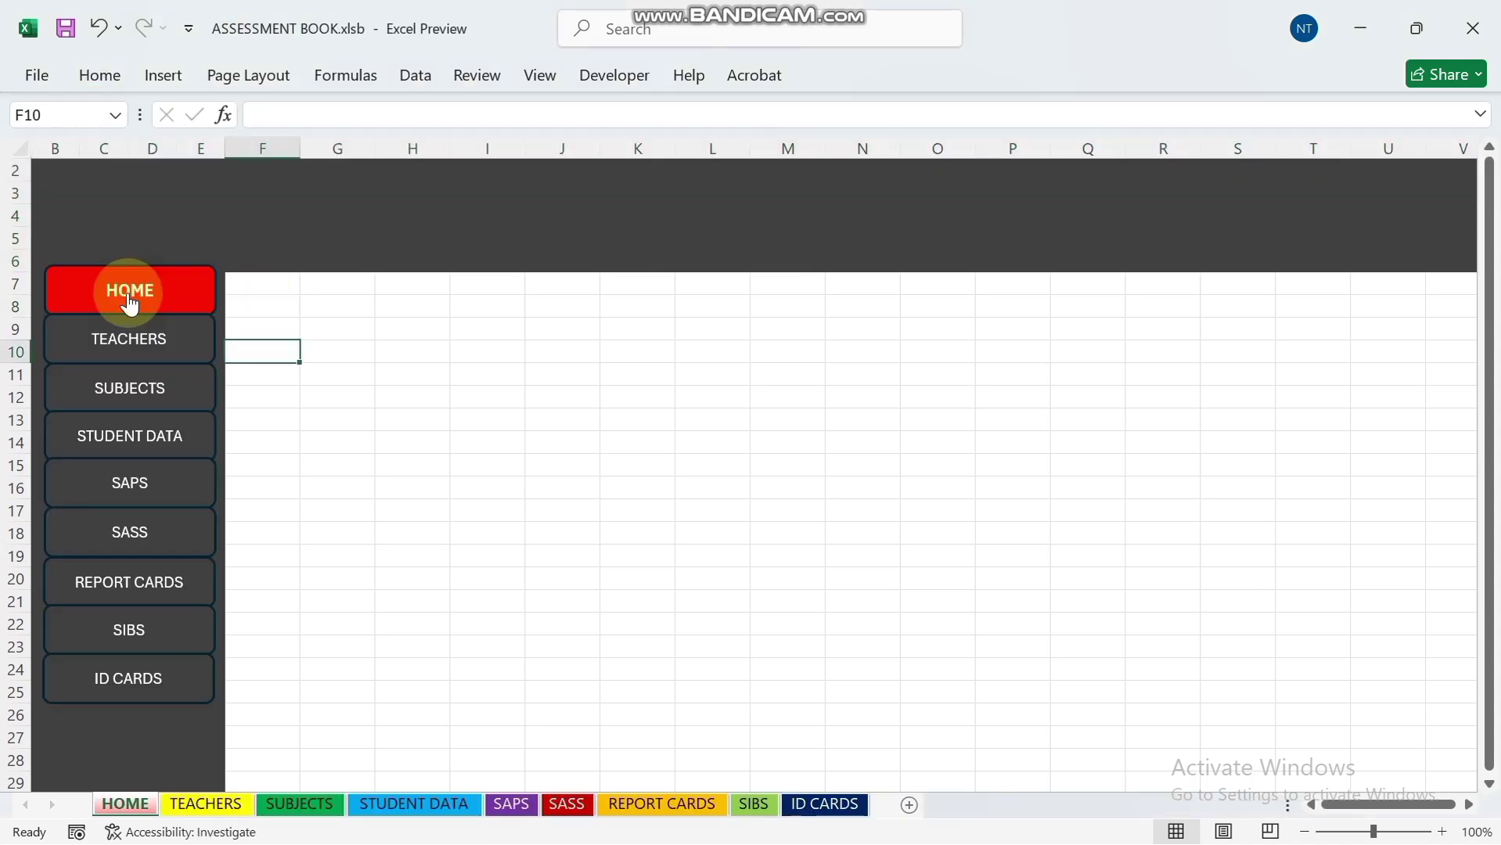
{"action": "left_click", "coordinate": [110, 340]}
{"action": "left_click", "coordinate": [127, 388]}
{"action": "left_click", "coordinate": [129, 436]}
{"action": "left_click", "coordinate": [130, 483]}
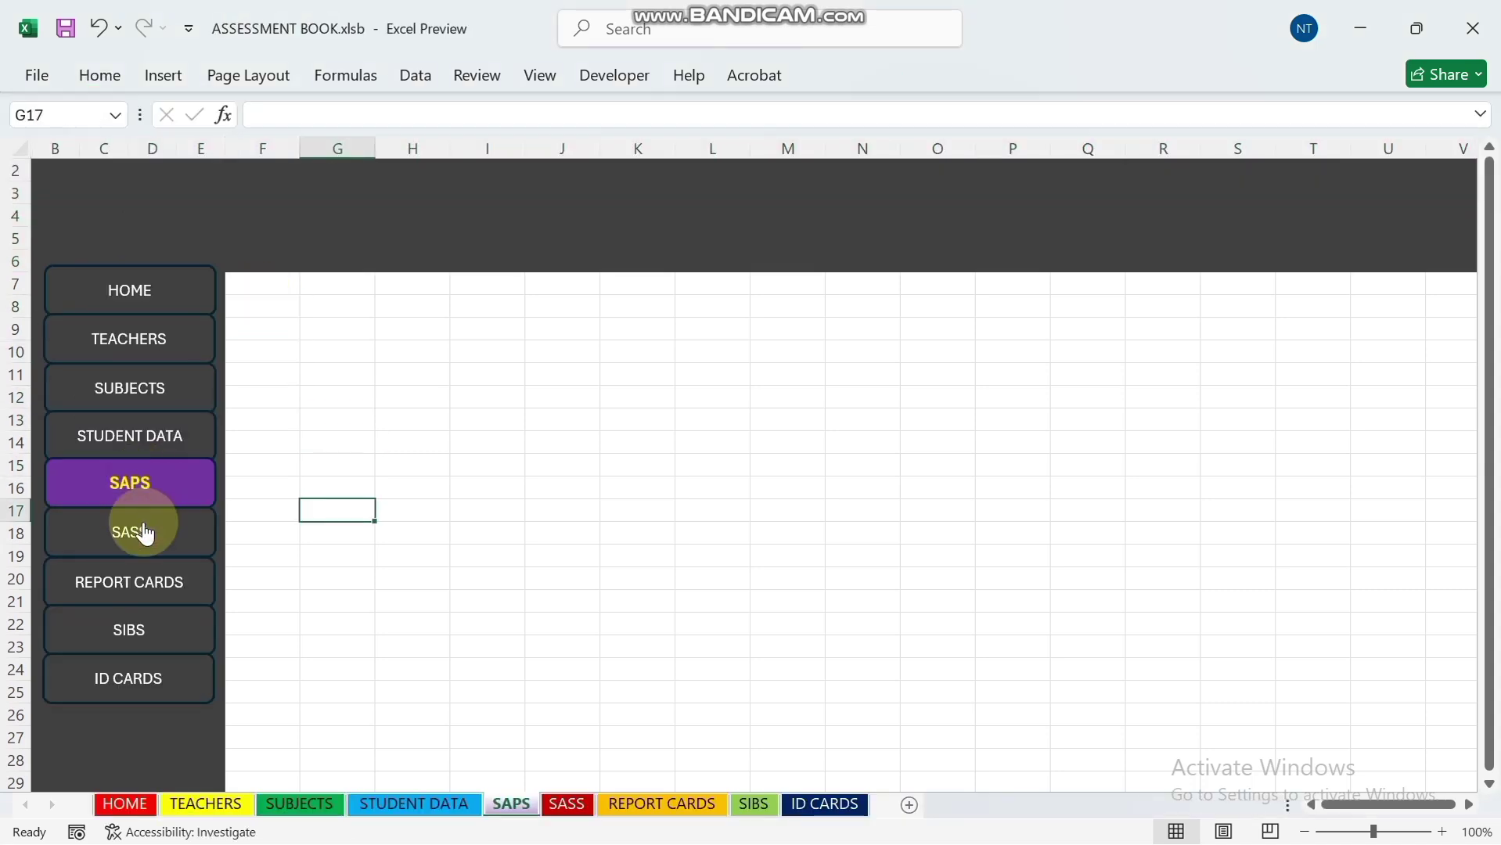
{"action": "left_click", "coordinate": [145, 533]}
{"action": "left_click", "coordinate": [132, 582]}
{"action": "left_click", "coordinate": [150, 629]}
{"action": "left_click", "coordinate": [135, 680]}
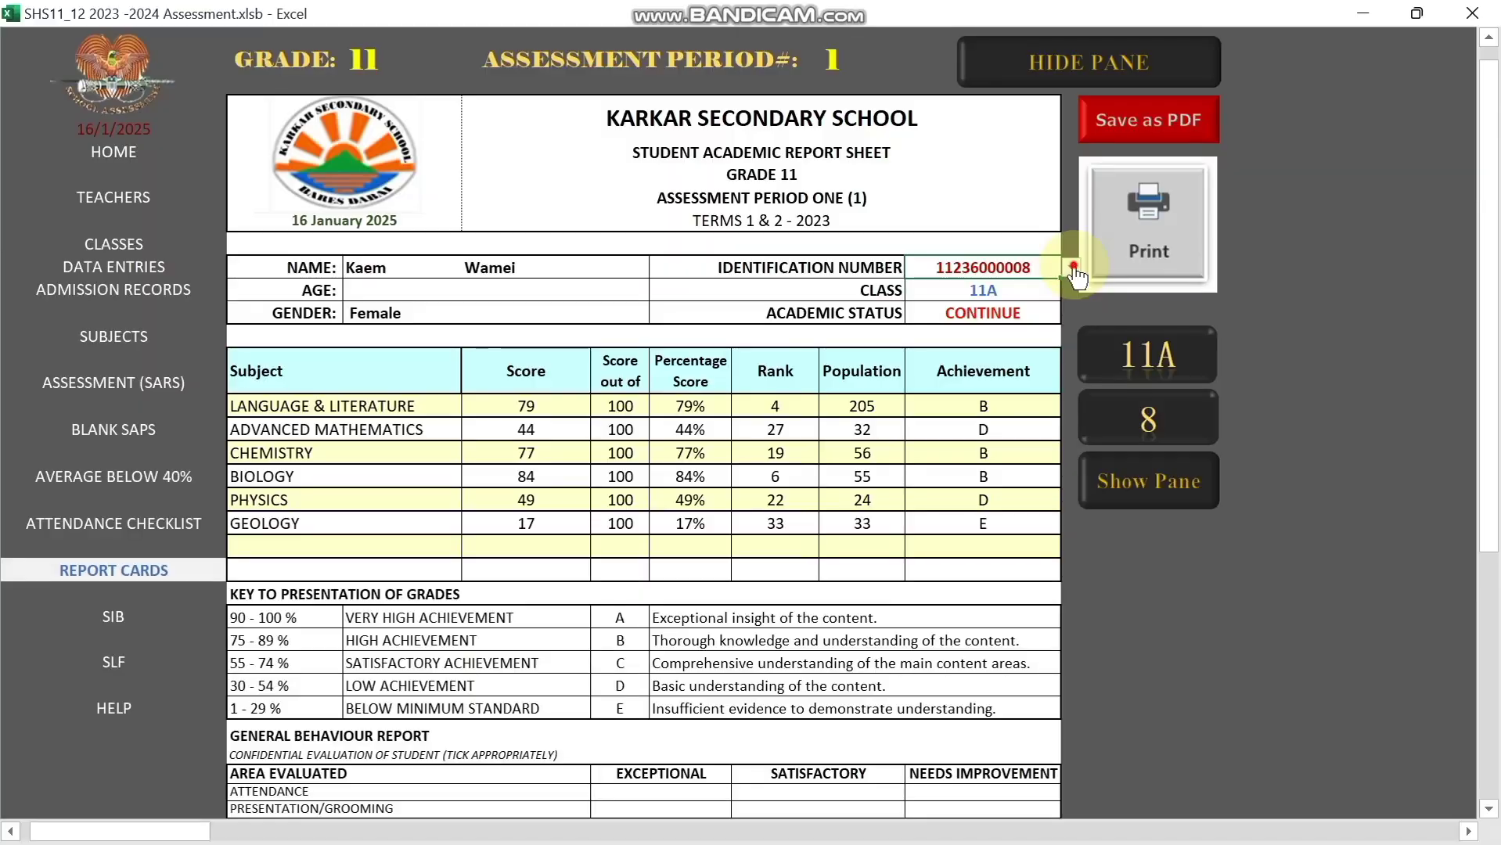
Switch the student academic report sheet to another student's identification number.
{"action": "left_click", "coordinate": [1070, 266]}
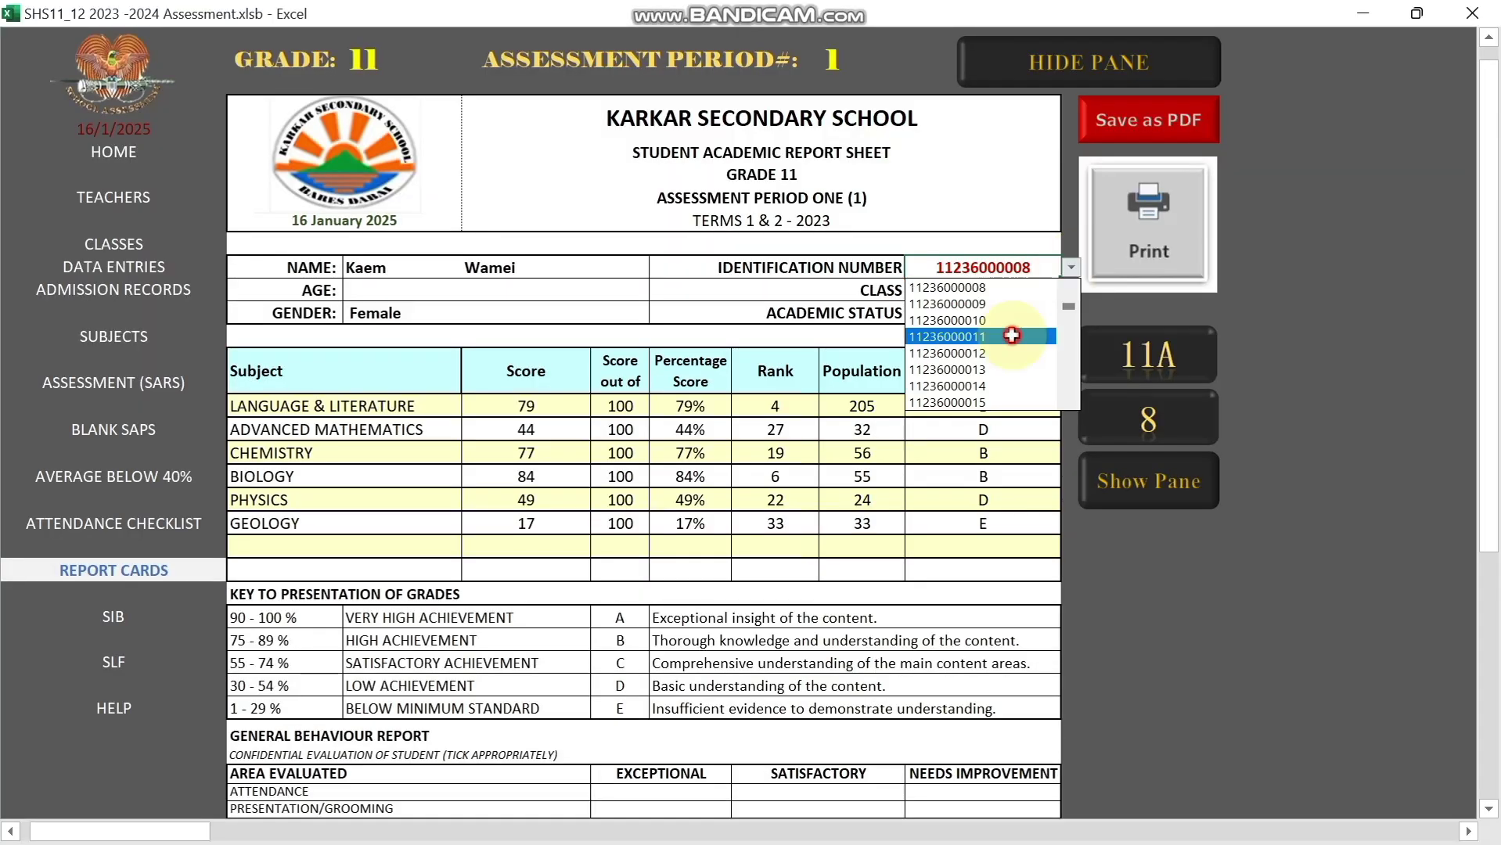
{"action": "left_click", "coordinate": [1012, 335]}
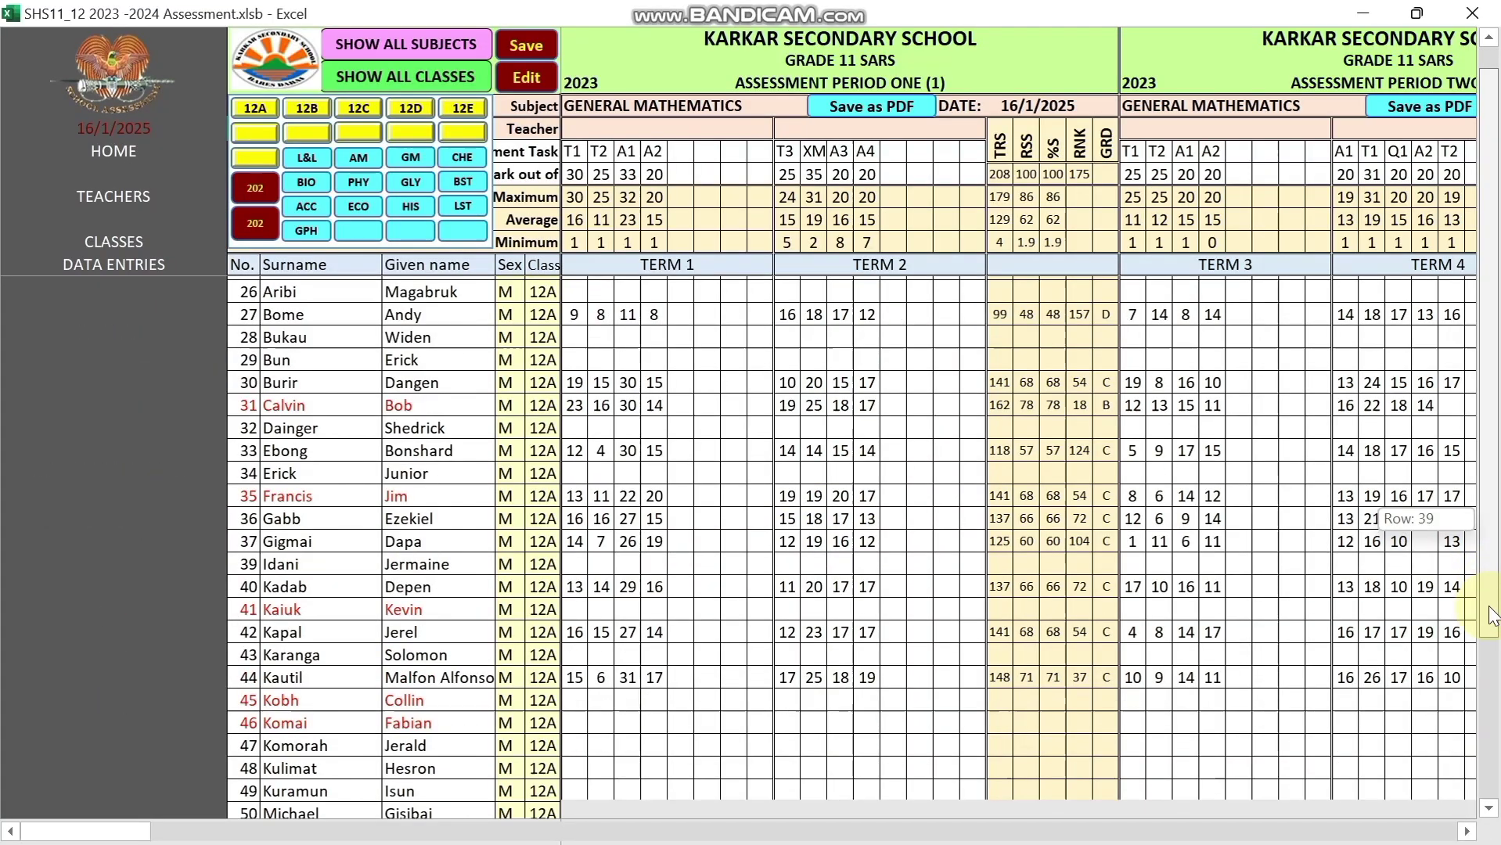
Examine the General Mathematics assessment records down to the class populations and grade distribution charts, across both assessment periods.
{"action": "left_click_drag", "start_coordinate": [1489, 597], "coordinate": [1491, 744]}
{"action": "left_click", "coordinate": [1467, 832]}
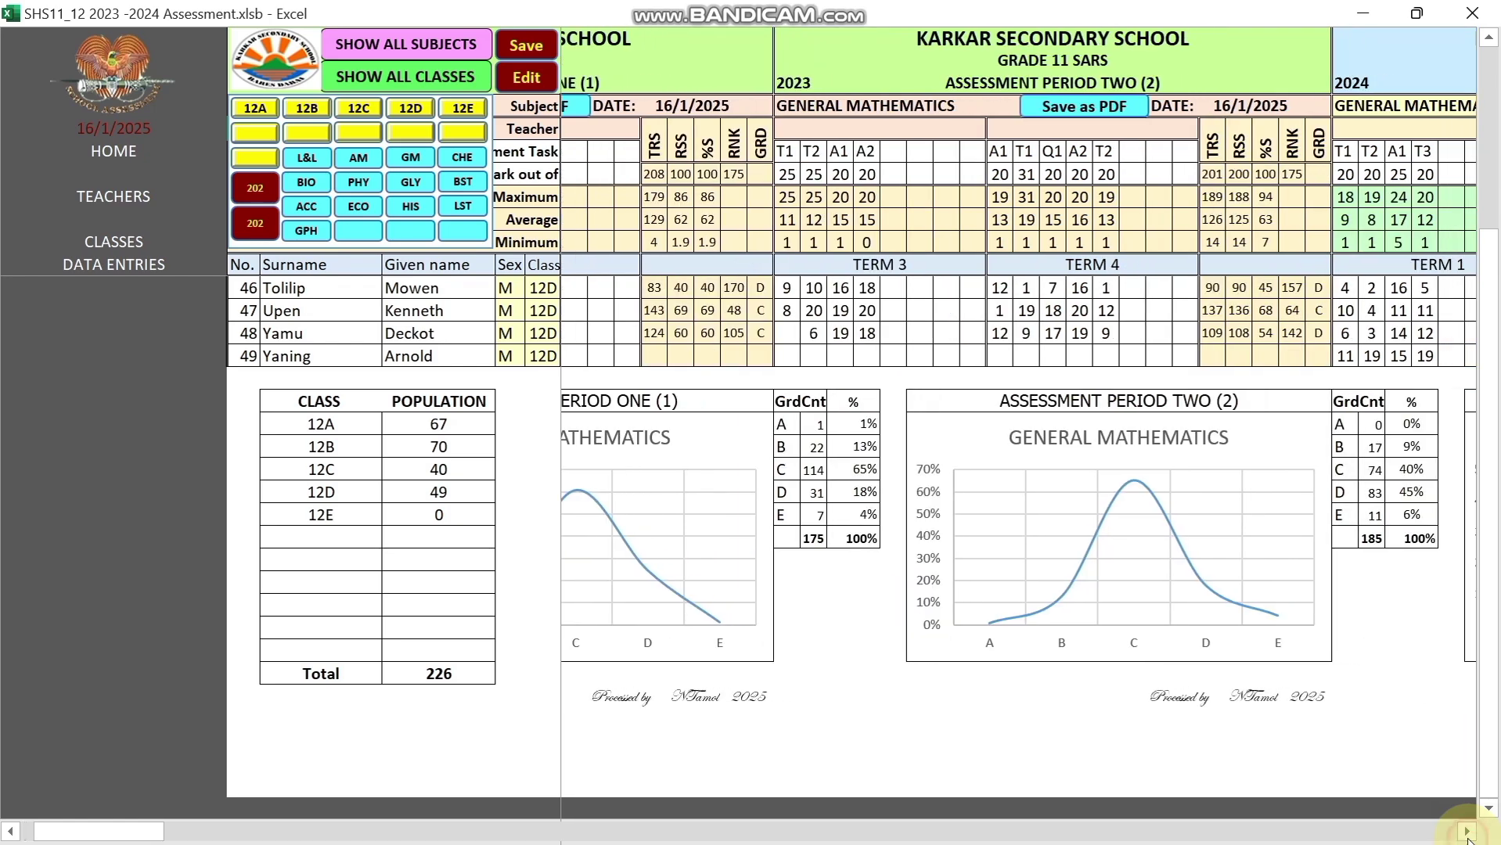
{"action": "left_click_drag", "start_coordinate": [1467, 832], "coordinate": [1468, 832]}
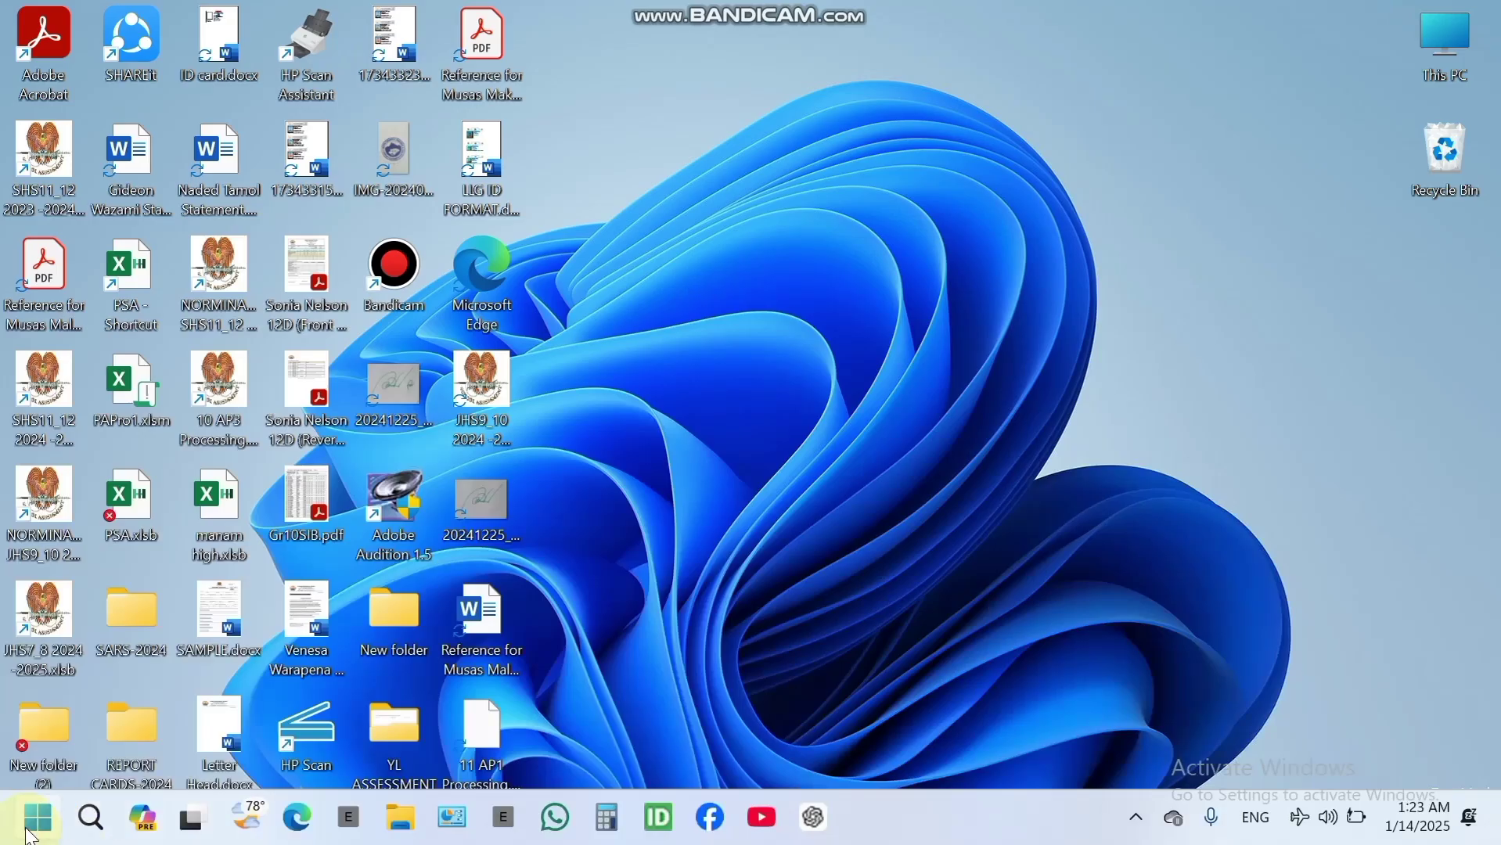
Open Excel and create a blank workbook.
{"action": "left_click", "coordinate": [31, 833]}
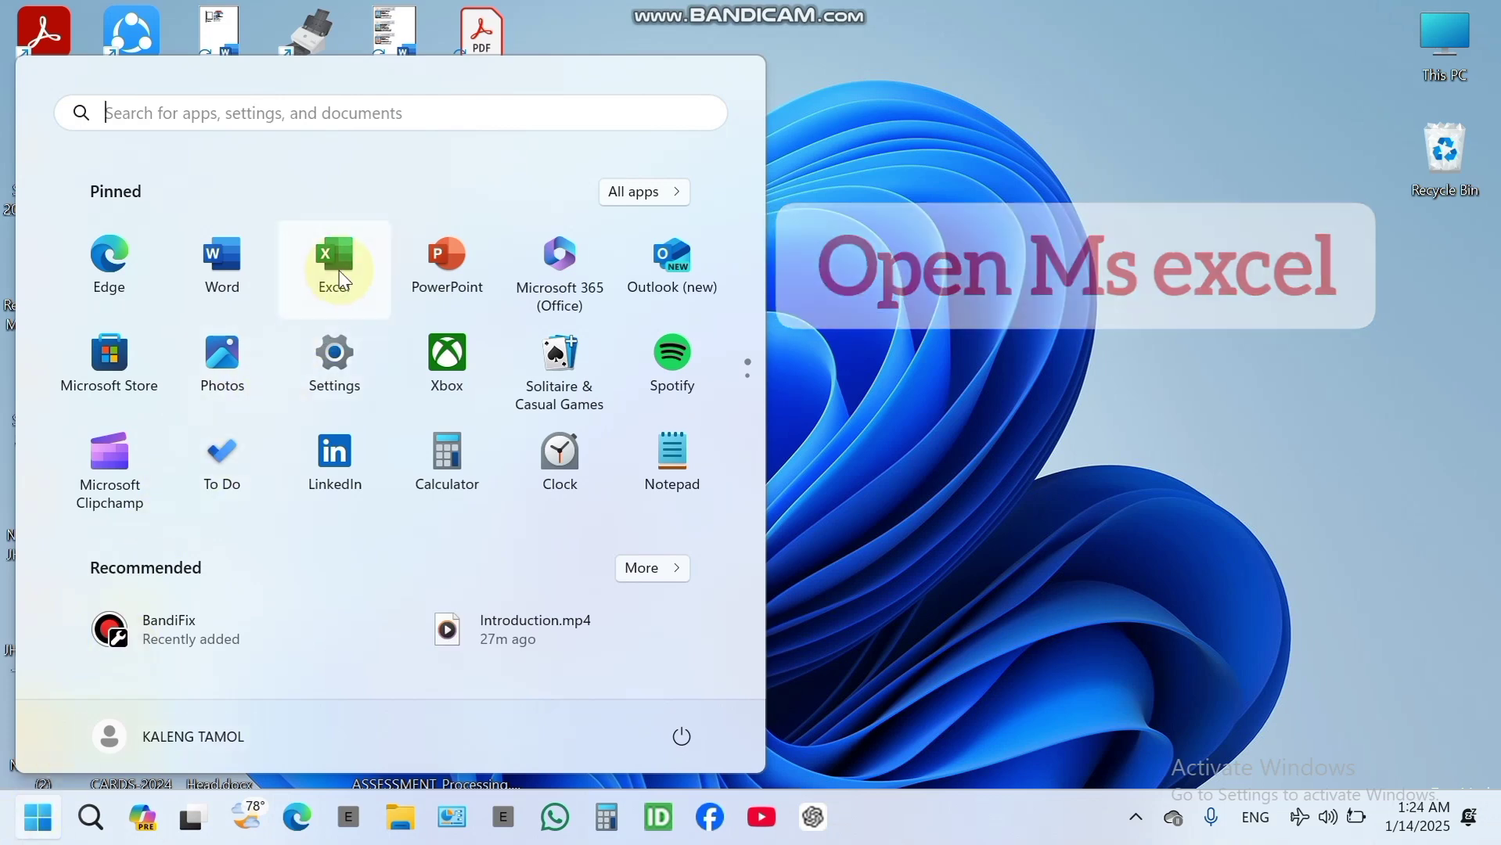
{"action": "left_click", "coordinate": [339, 271]}
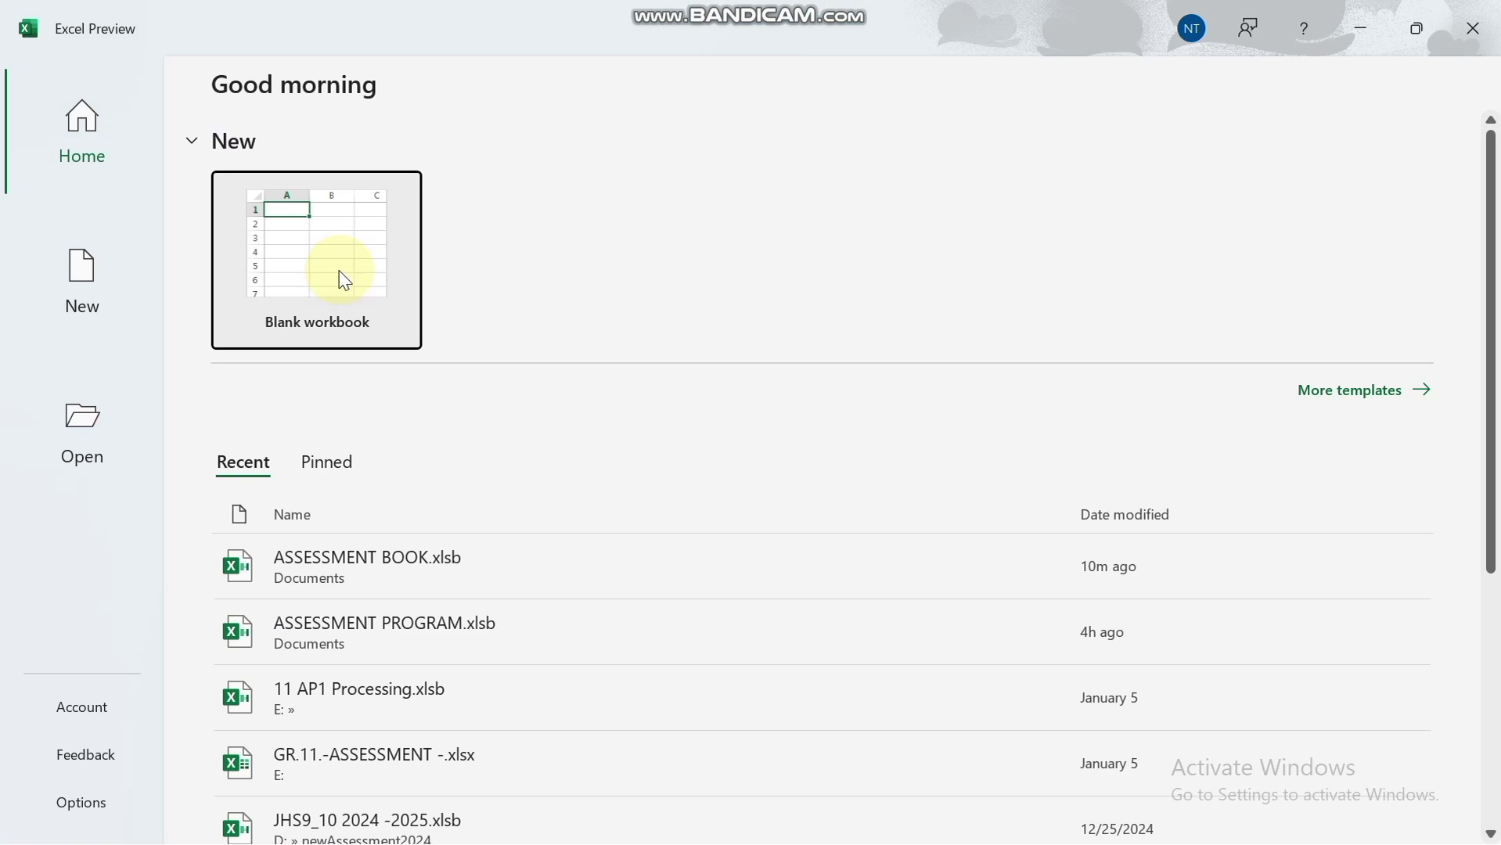
{"action": "left_click", "coordinate": [341, 274]}
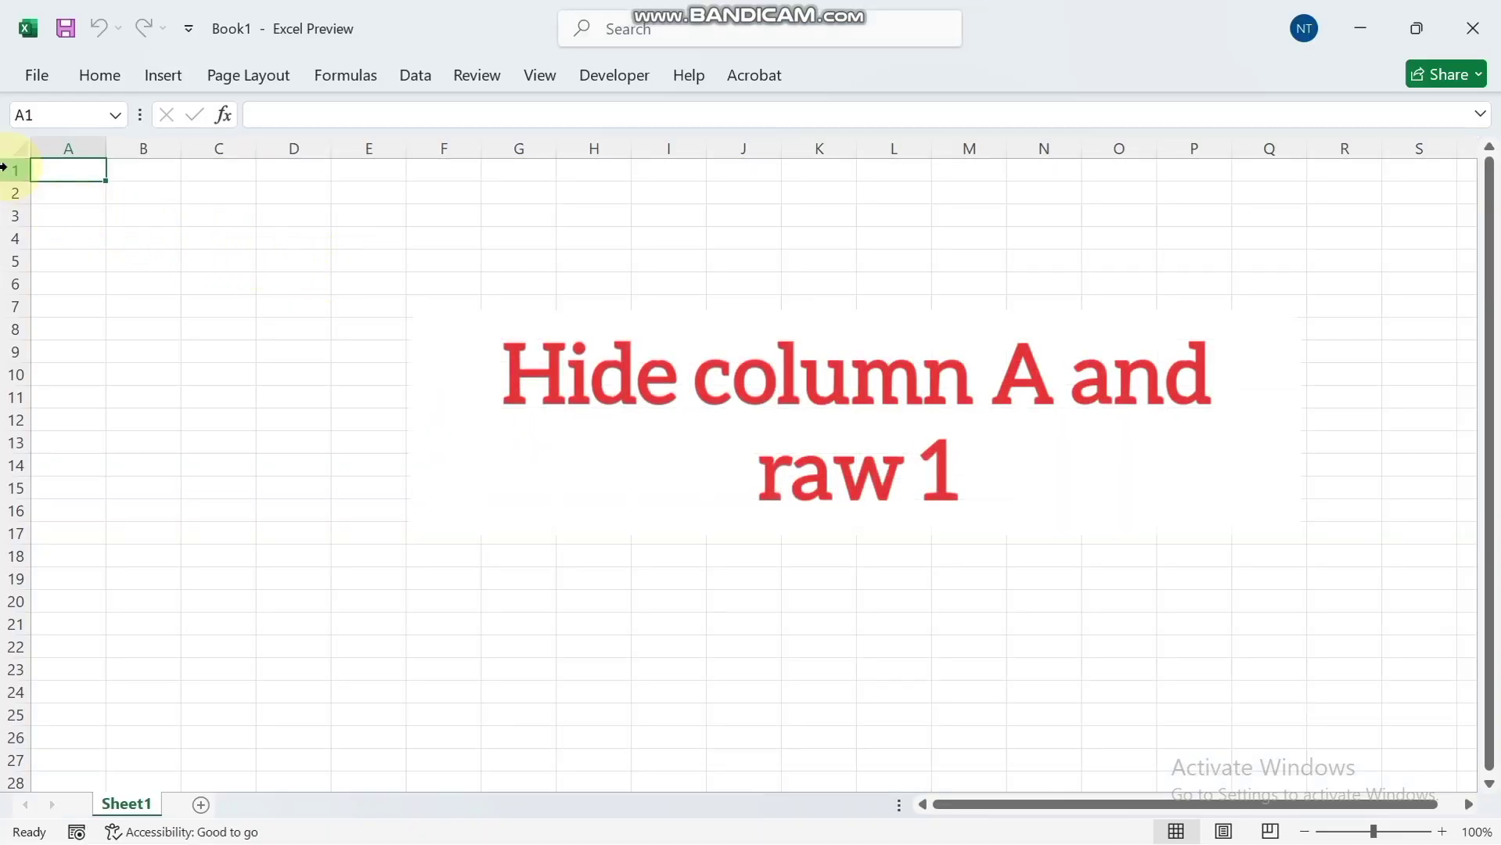
Hide column A and row 1 of the blank sheet.
{"action": "left_click", "coordinate": [66, 147]}
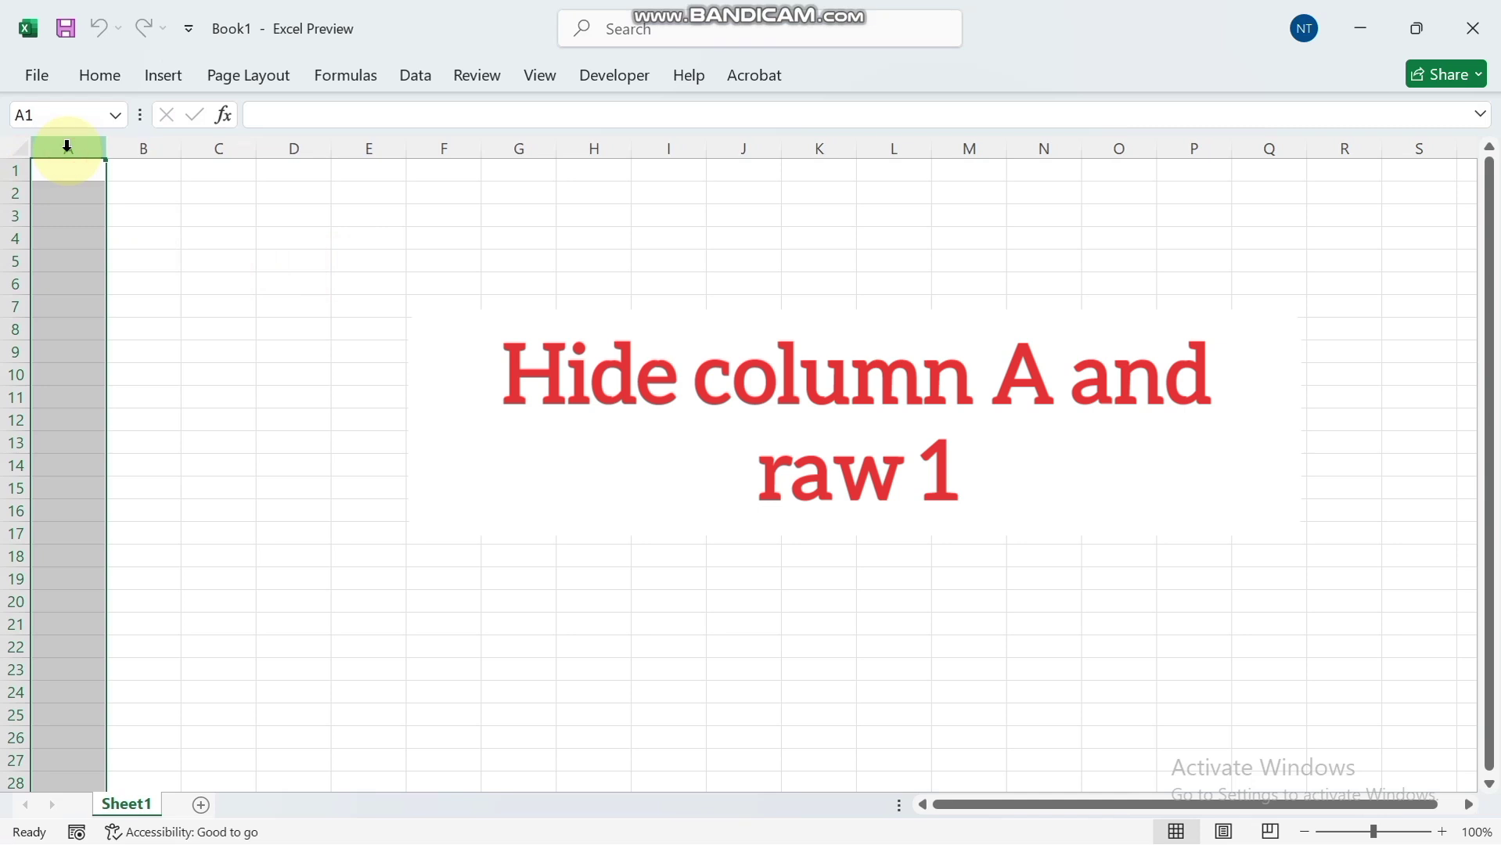
{"action": "right_click", "coordinate": [67, 146]}
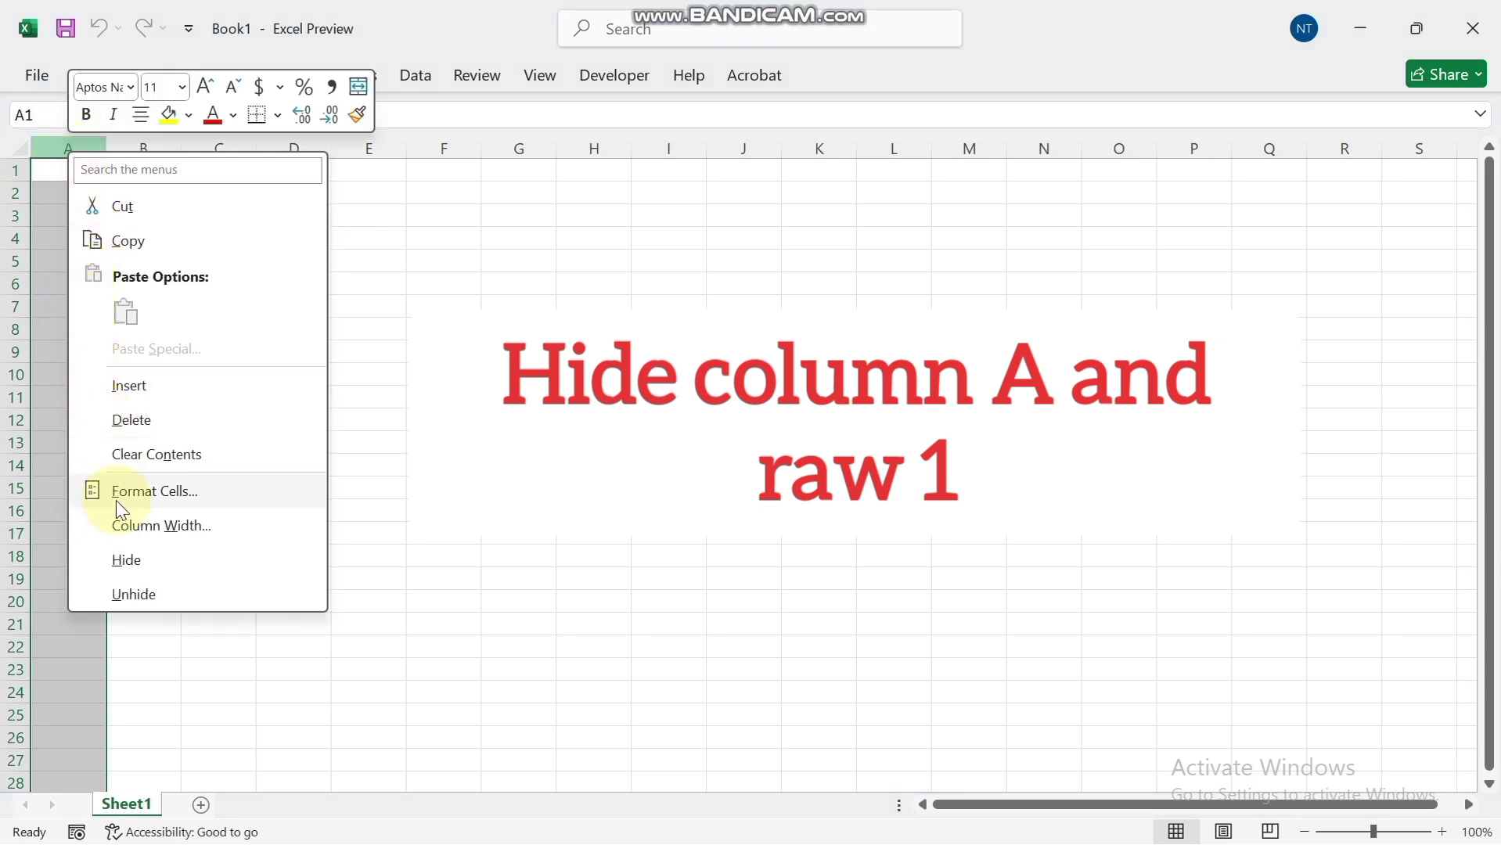
{"action": "left_click", "coordinate": [128, 560]}
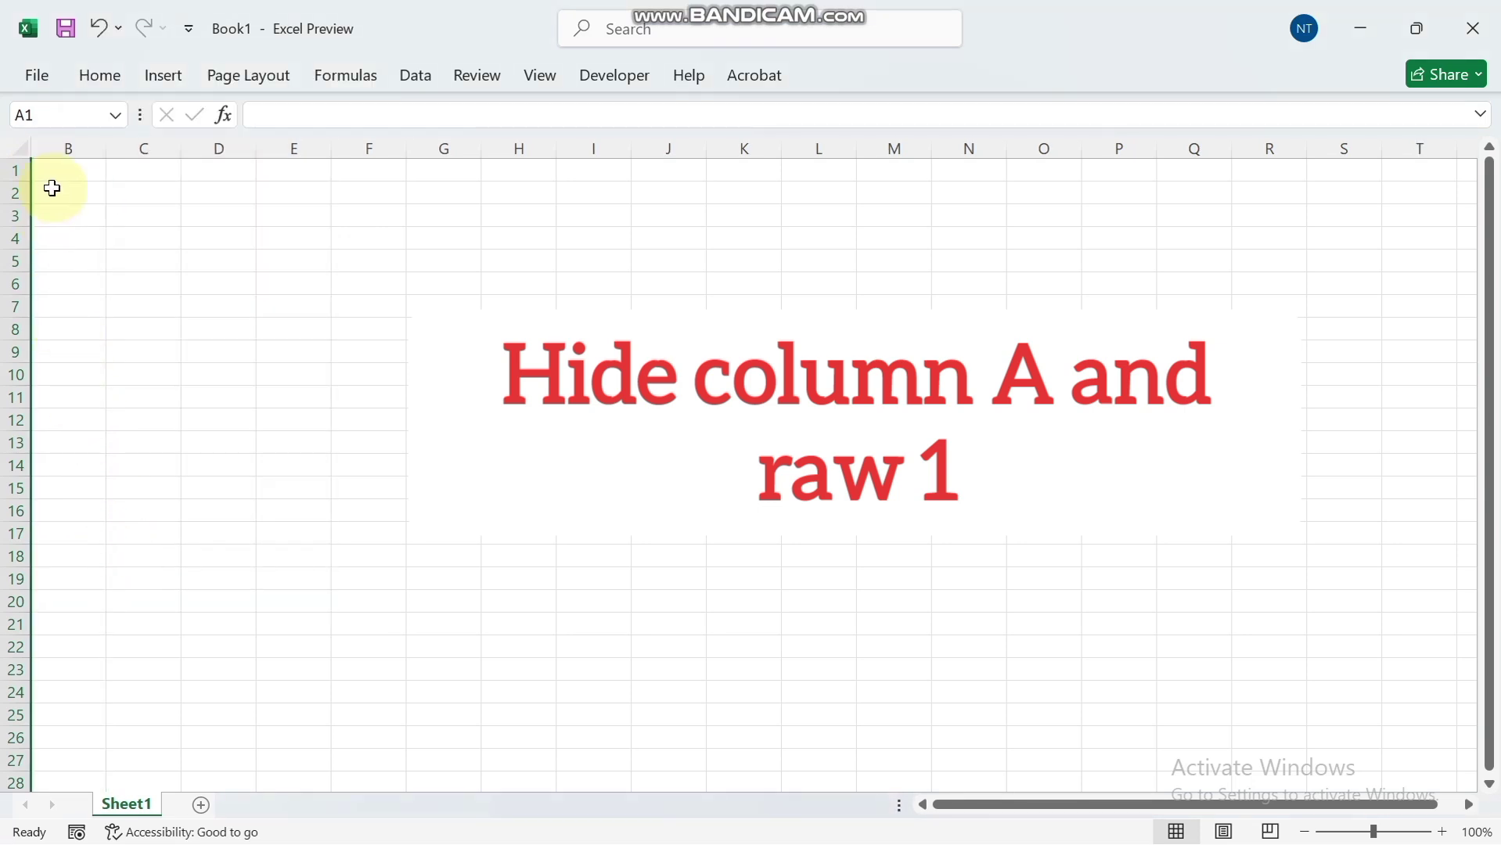
{"action": "right_click", "coordinate": [15, 170]}
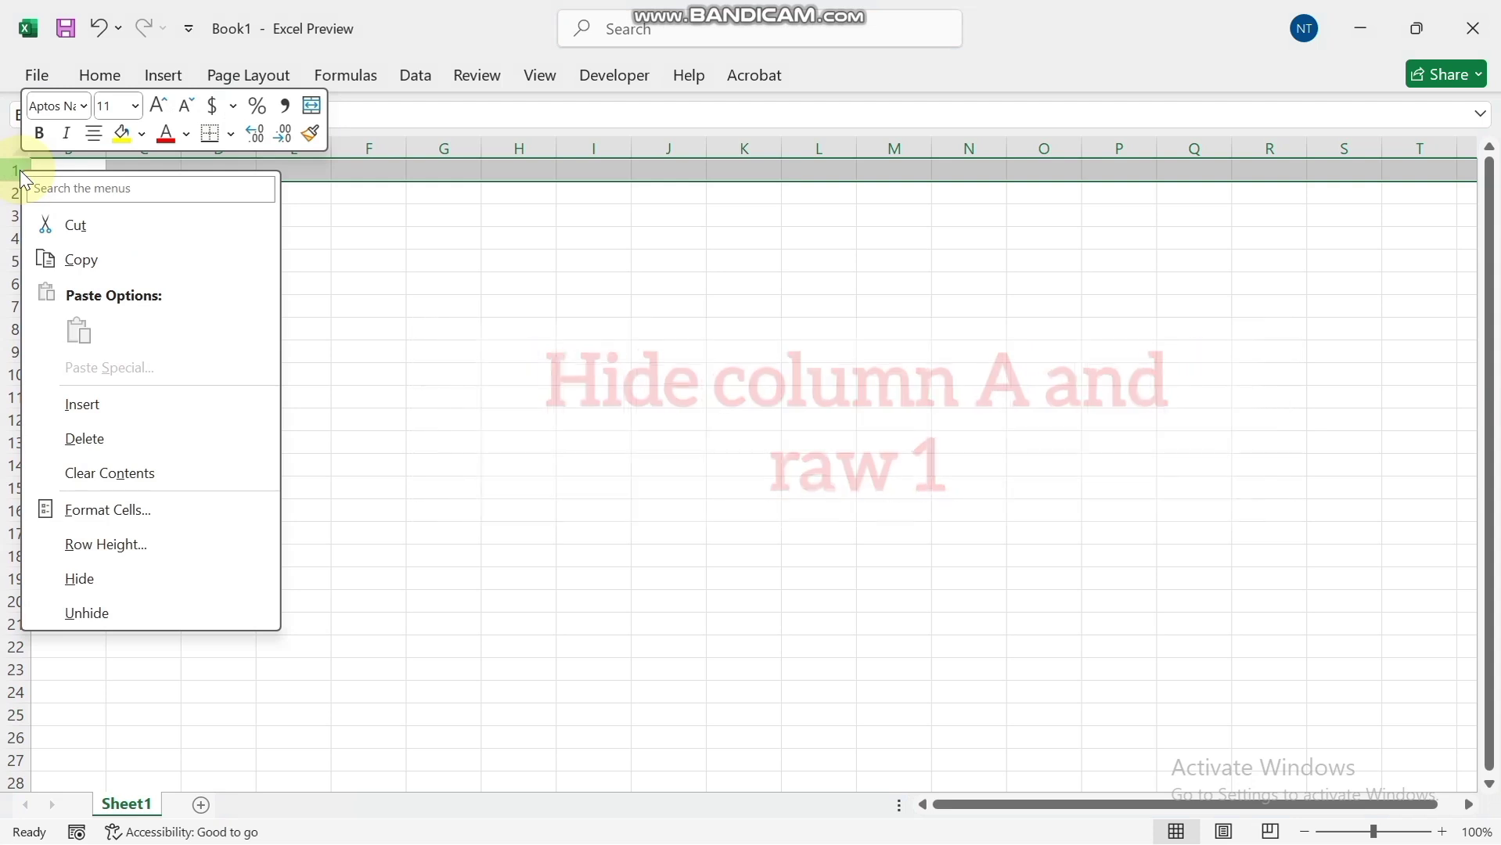
{"action": "left_click", "coordinate": [83, 578]}
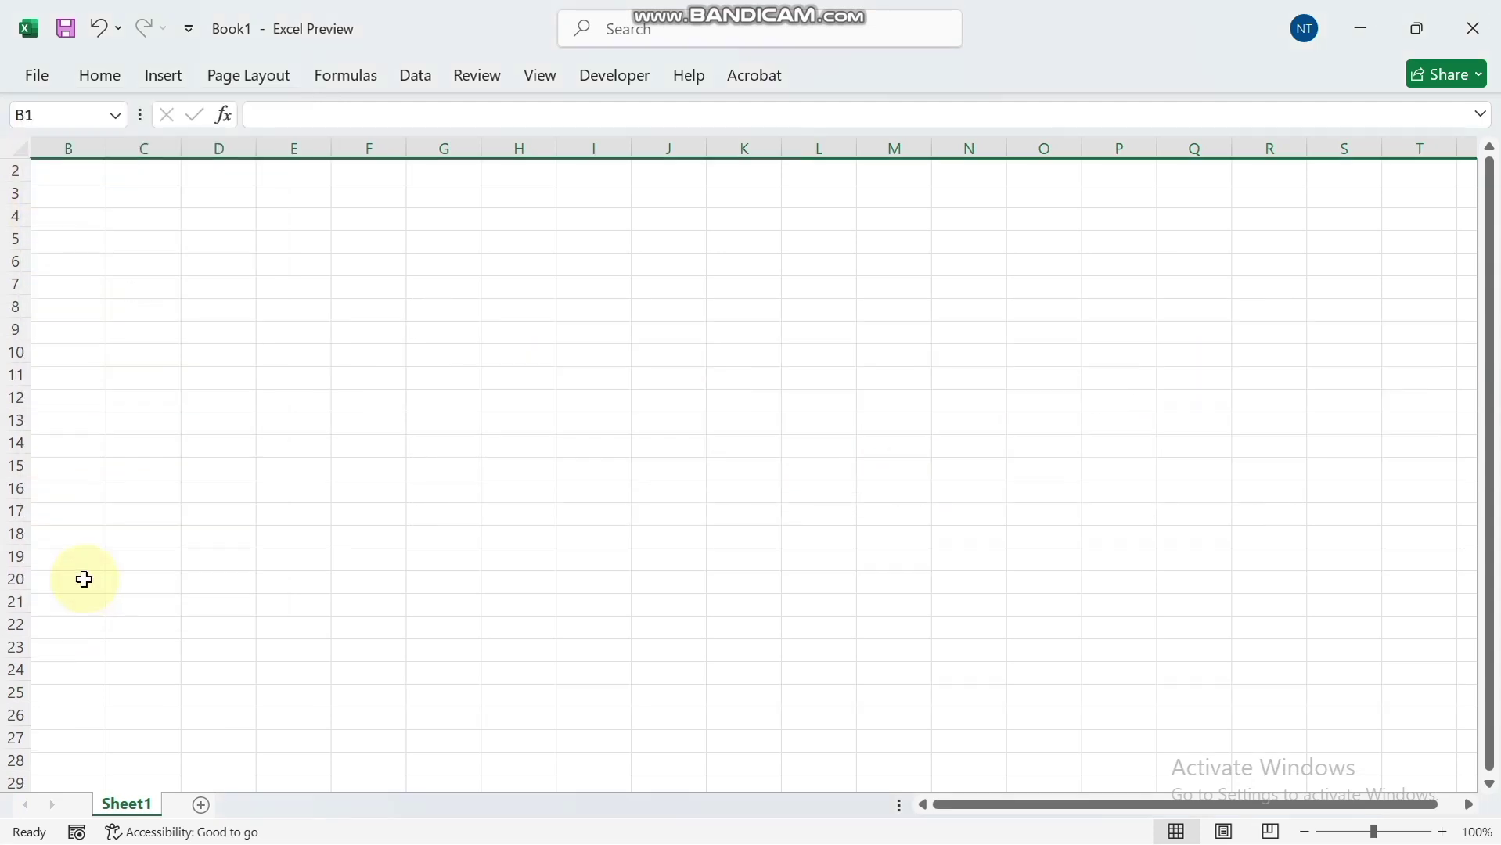
Set the width of columns B to E to 5.
{"action": "left_click_drag", "start_coordinate": [75, 146], "coordinate": [287, 146]}
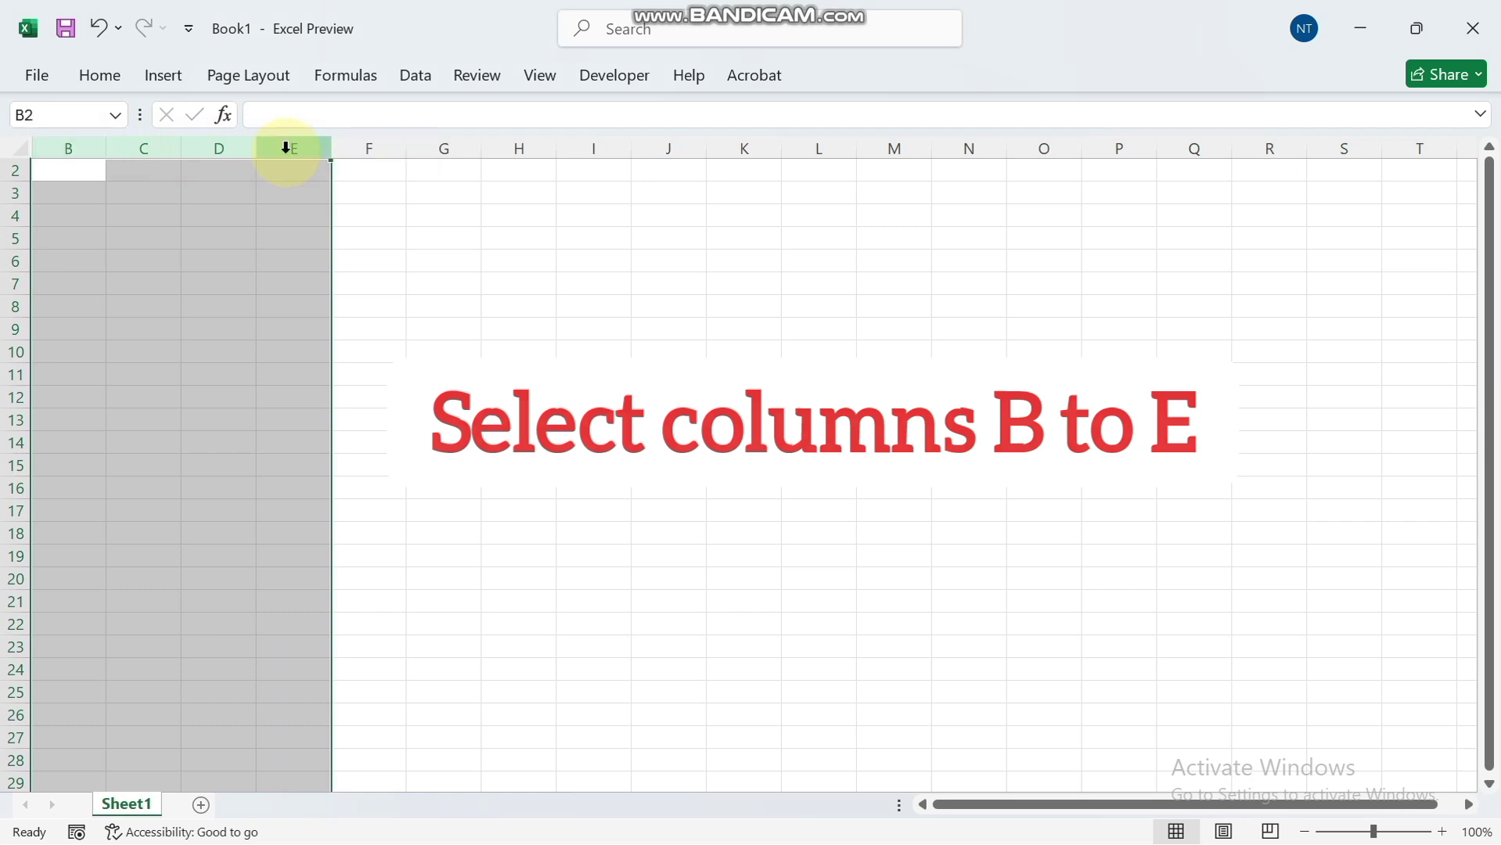
{"action": "right_click", "coordinate": [287, 147]}
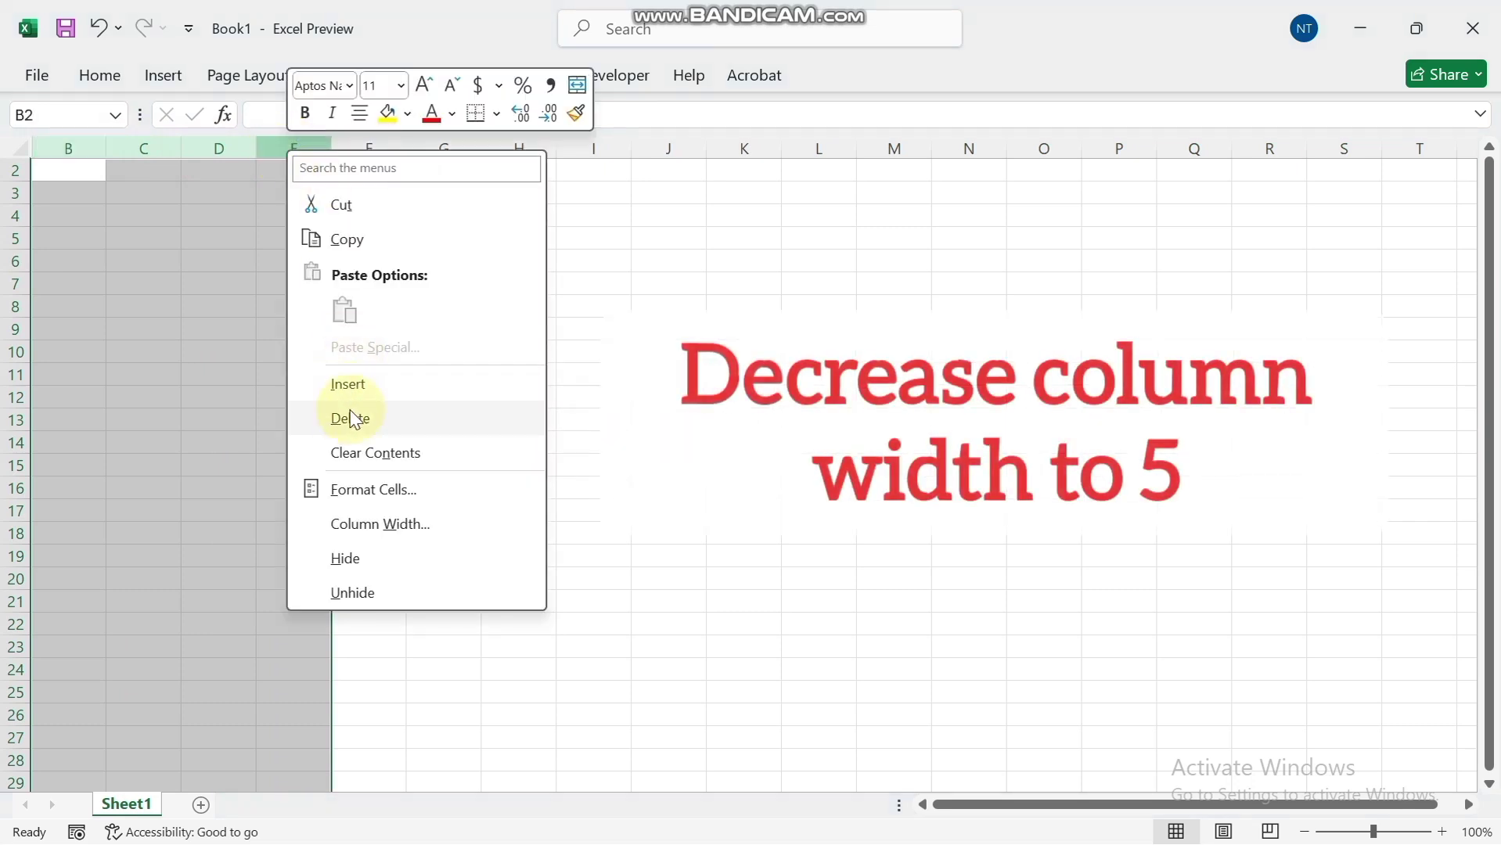
{"action": "left_click", "coordinate": [363, 526]}
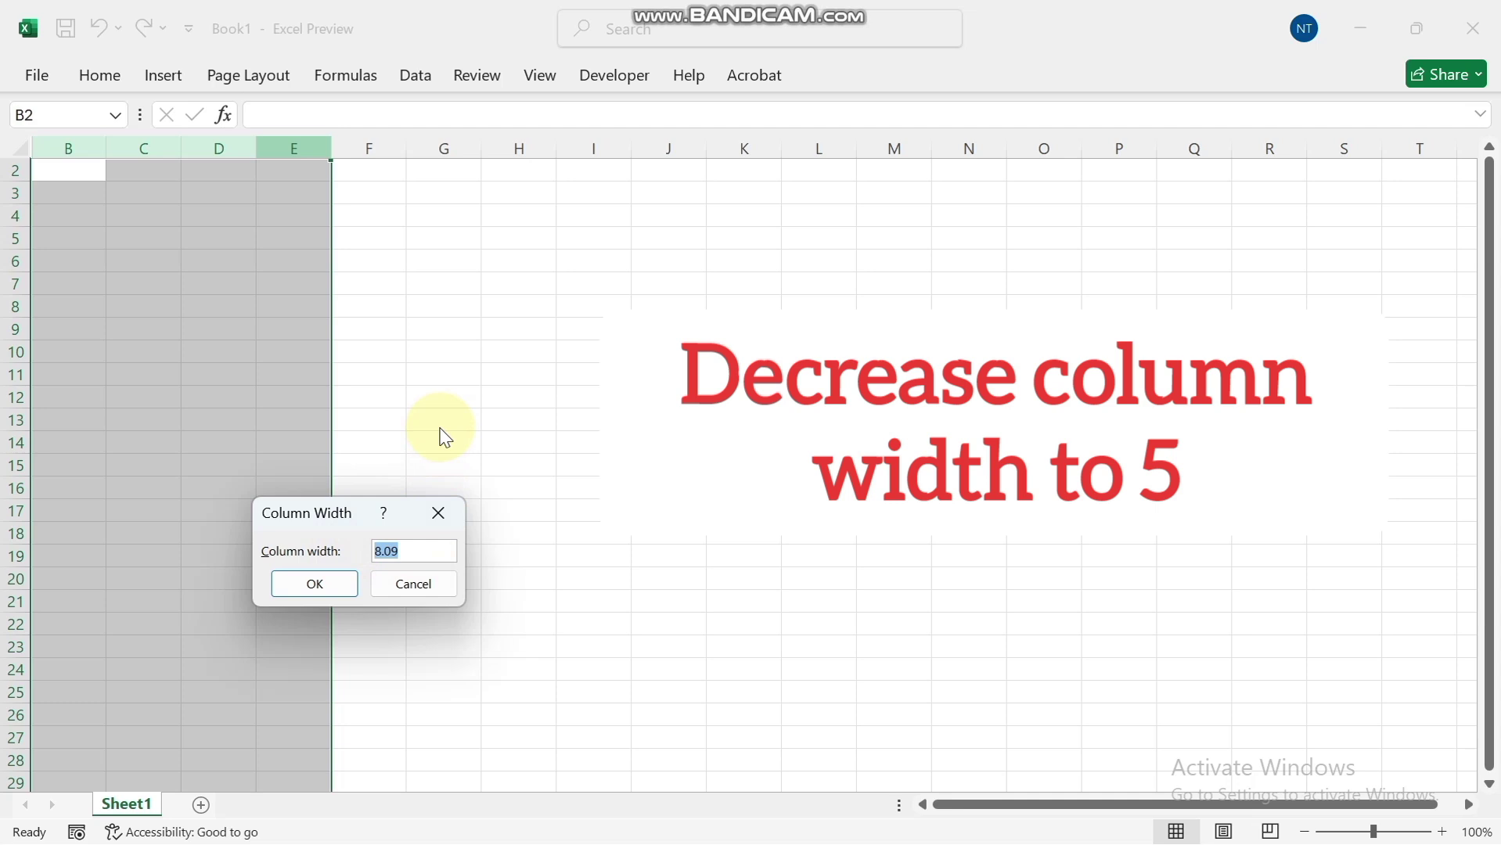
{"action": "left_click", "coordinate": [342, 587]}
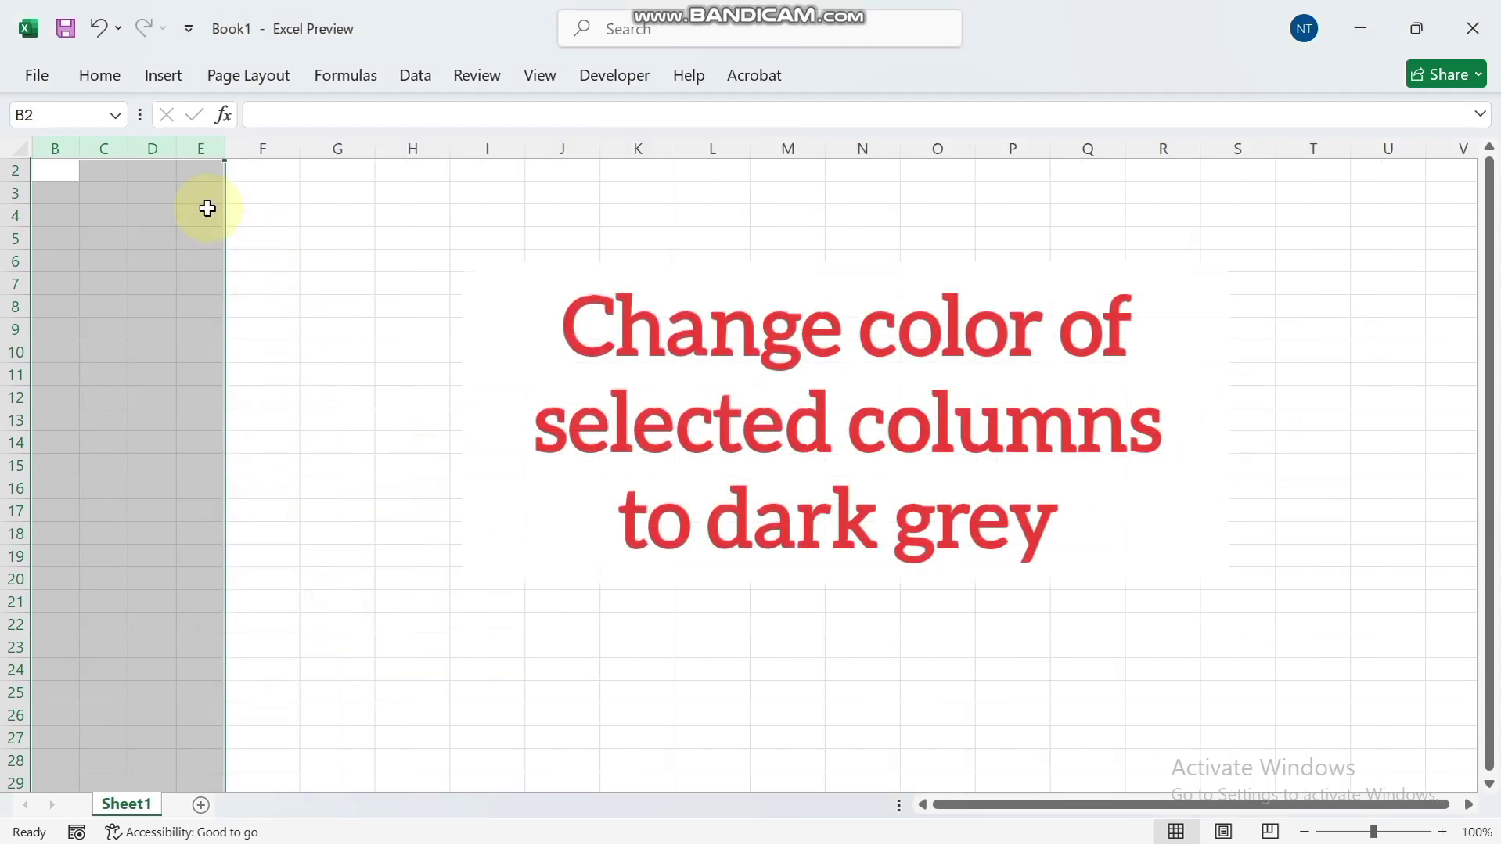
Fill columns B to E with a dark grey theme colour.
{"action": "left_click", "coordinate": [111, 78]}
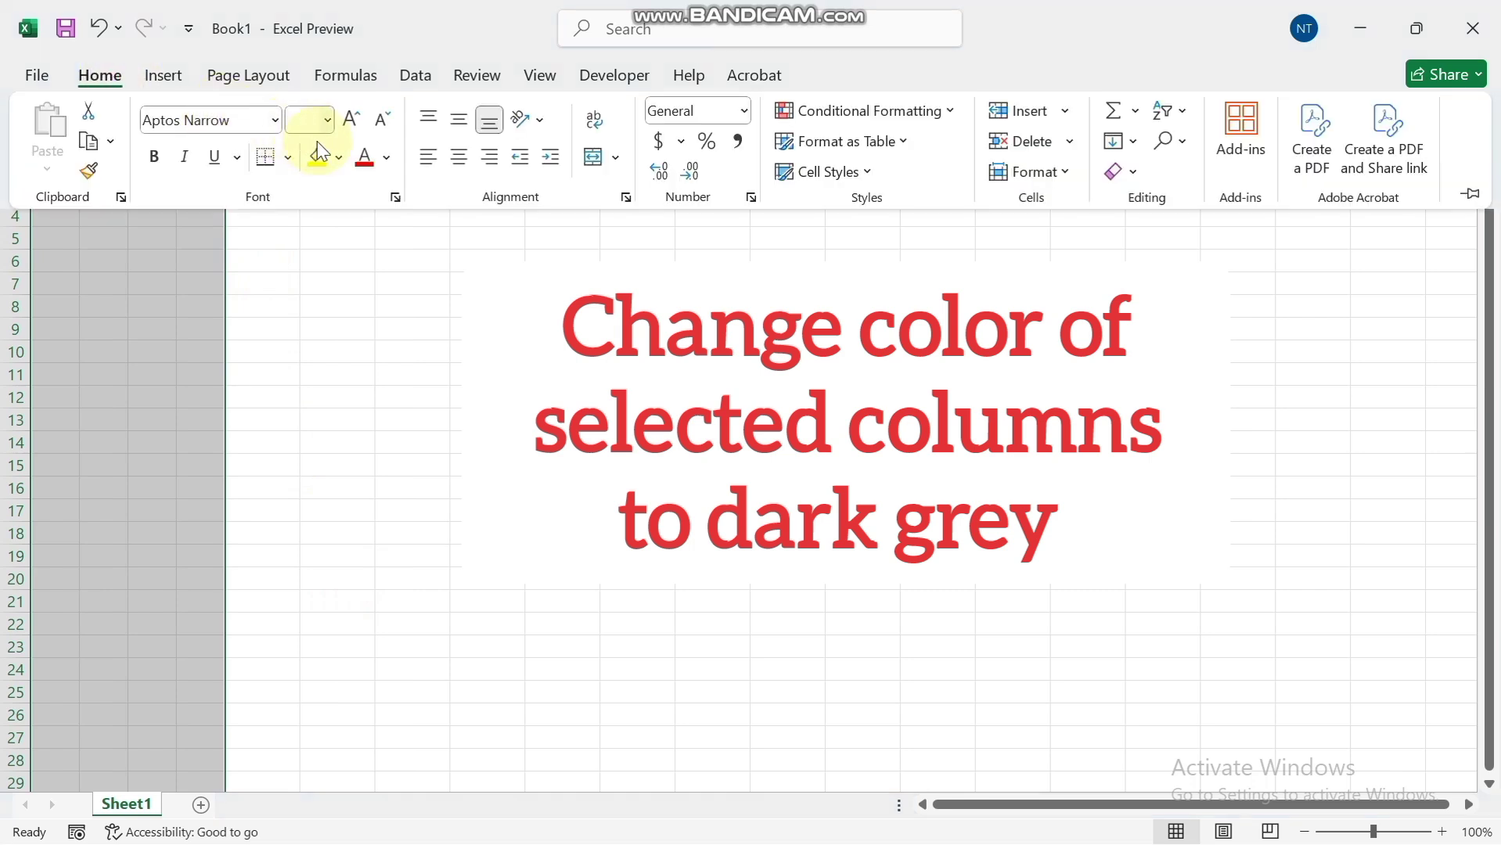
{"action": "left_click", "coordinate": [338, 158]}
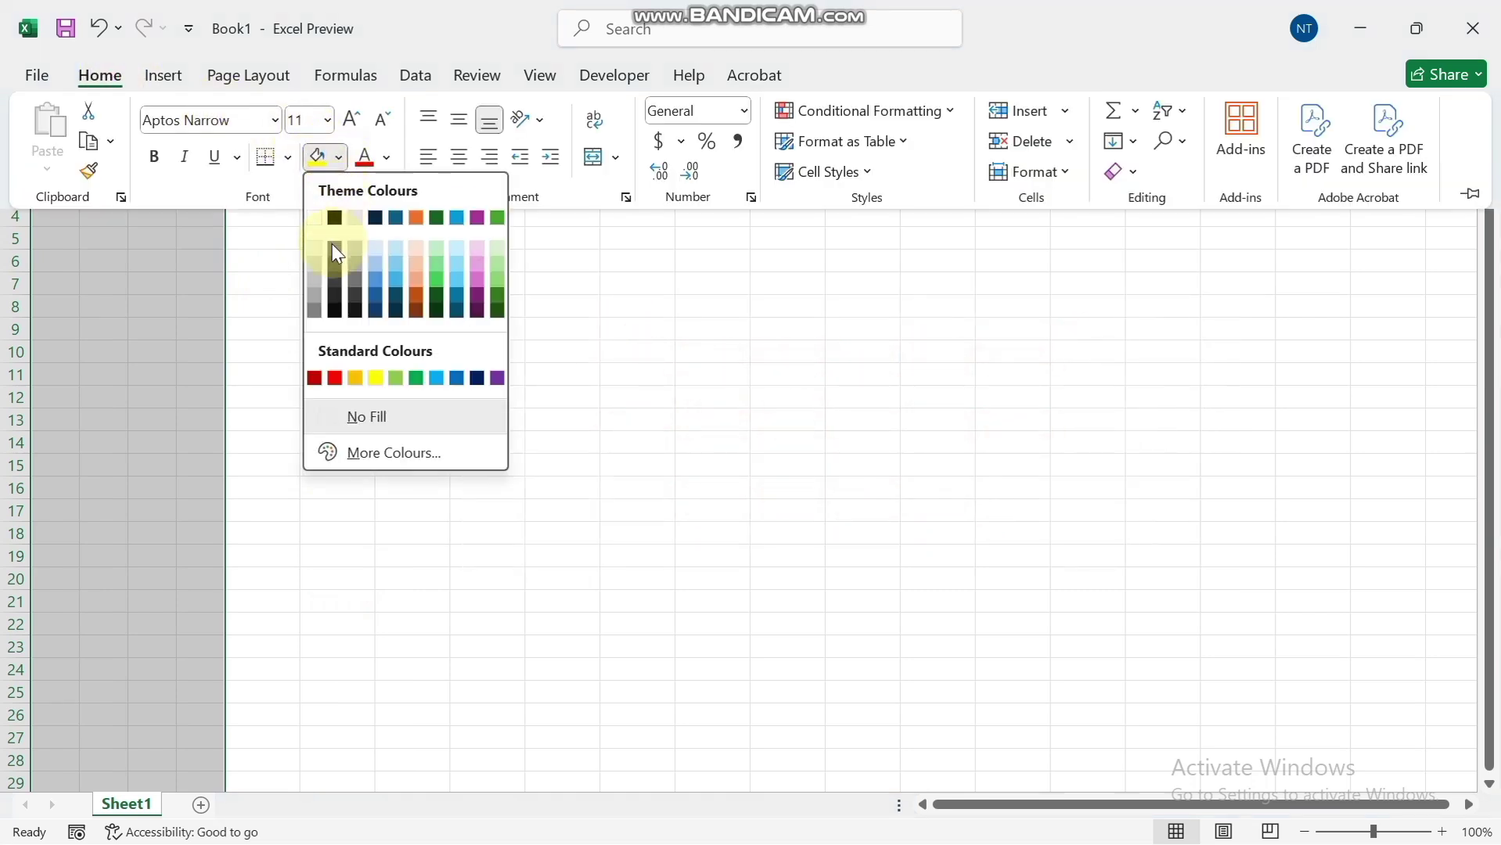
{"action": "left_click", "coordinate": [340, 288]}
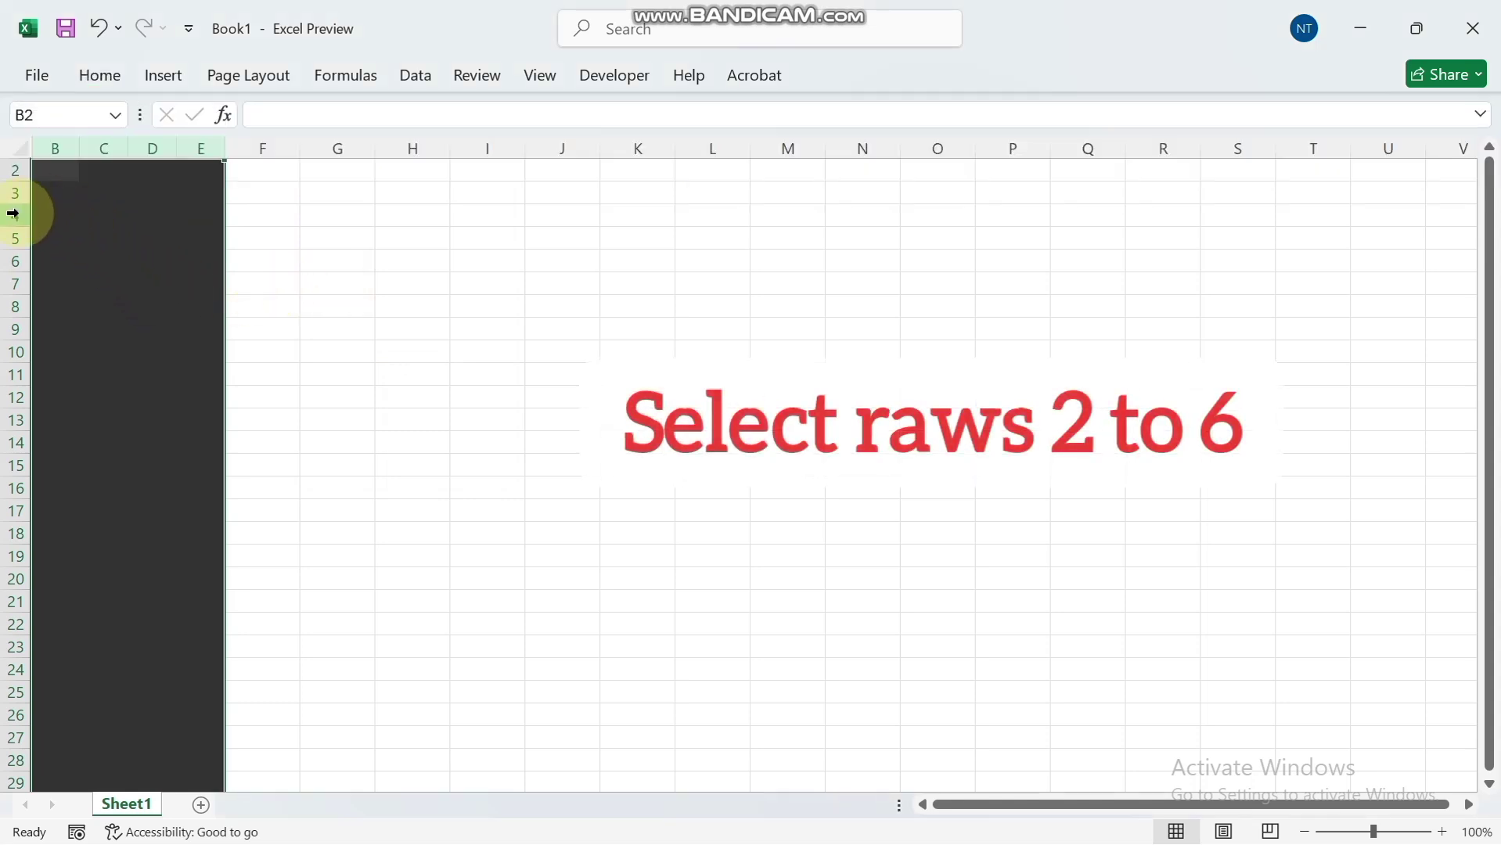
Fill rows 2 to 6 with the same dark grey as the sidebar columns to form a header band.
{"action": "left_click_drag", "start_coordinate": [11, 261], "coordinate": [14, 171]}
{"action": "left_click", "coordinate": [105, 75]}
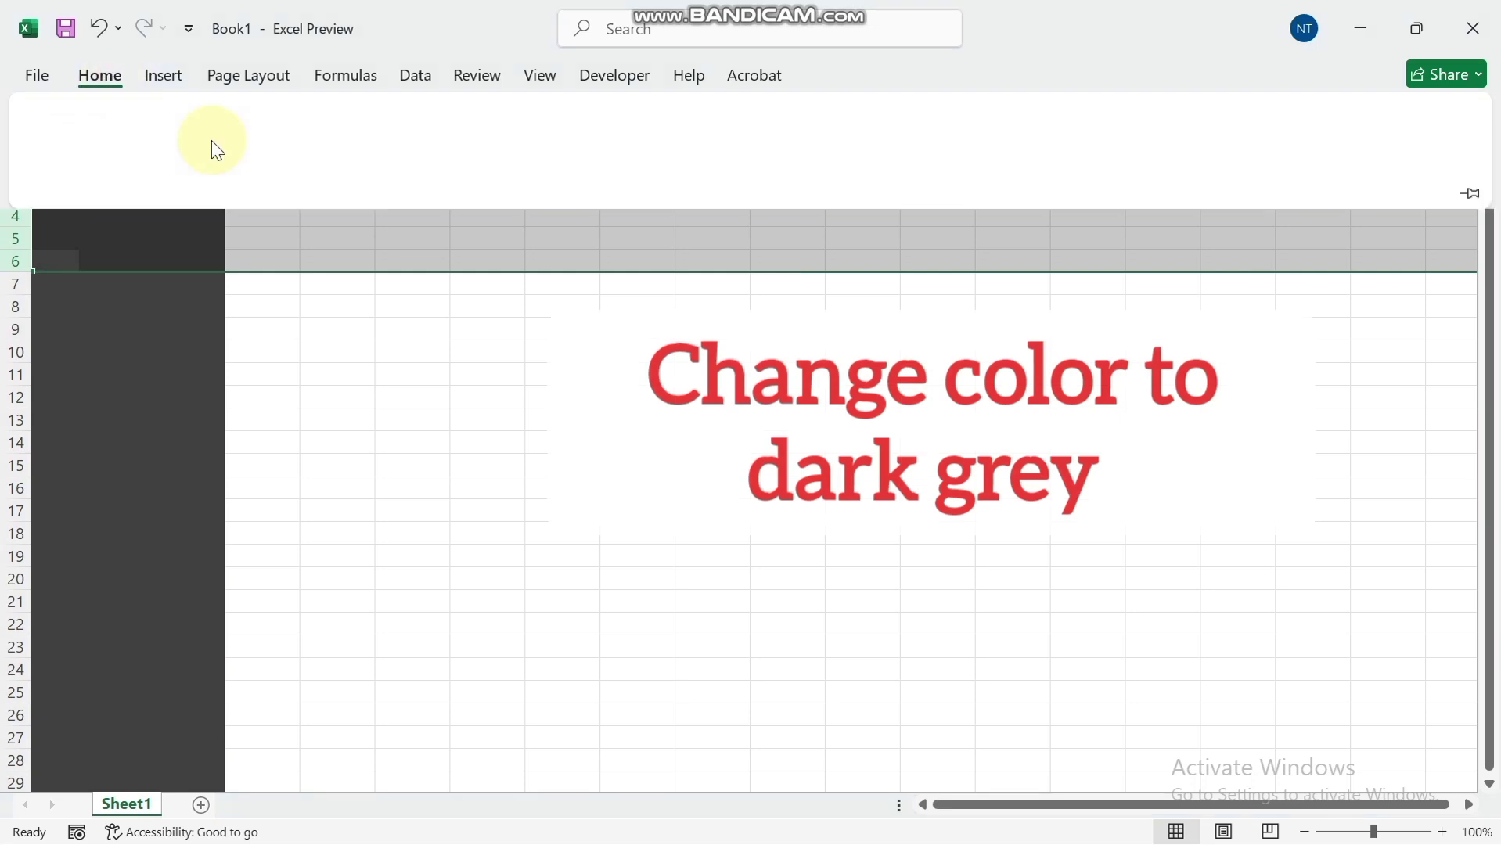
{"action": "left_click", "coordinate": [317, 164]}
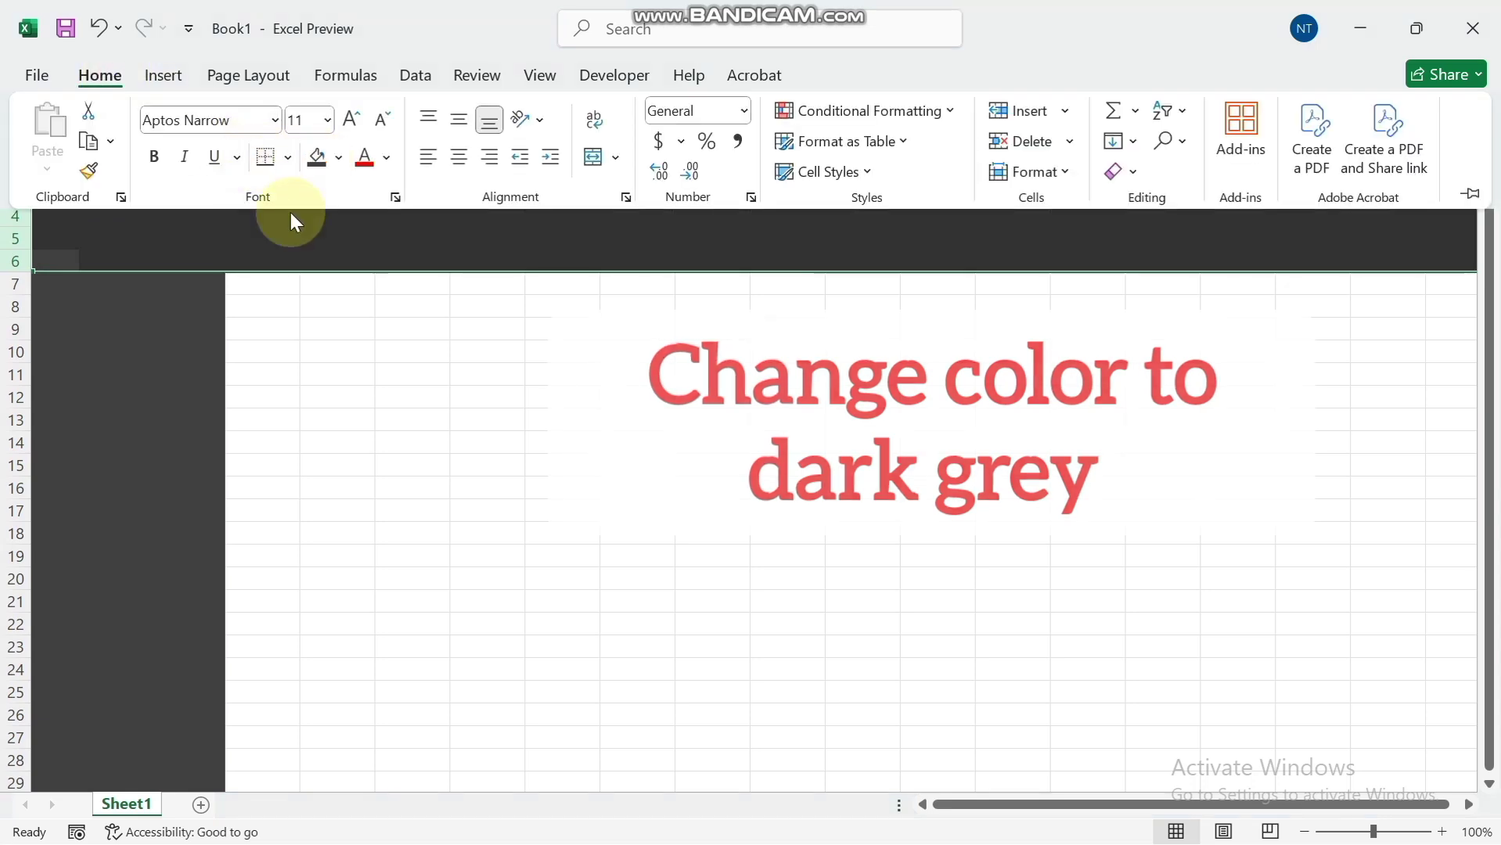
{"action": "left_click", "coordinate": [253, 298]}
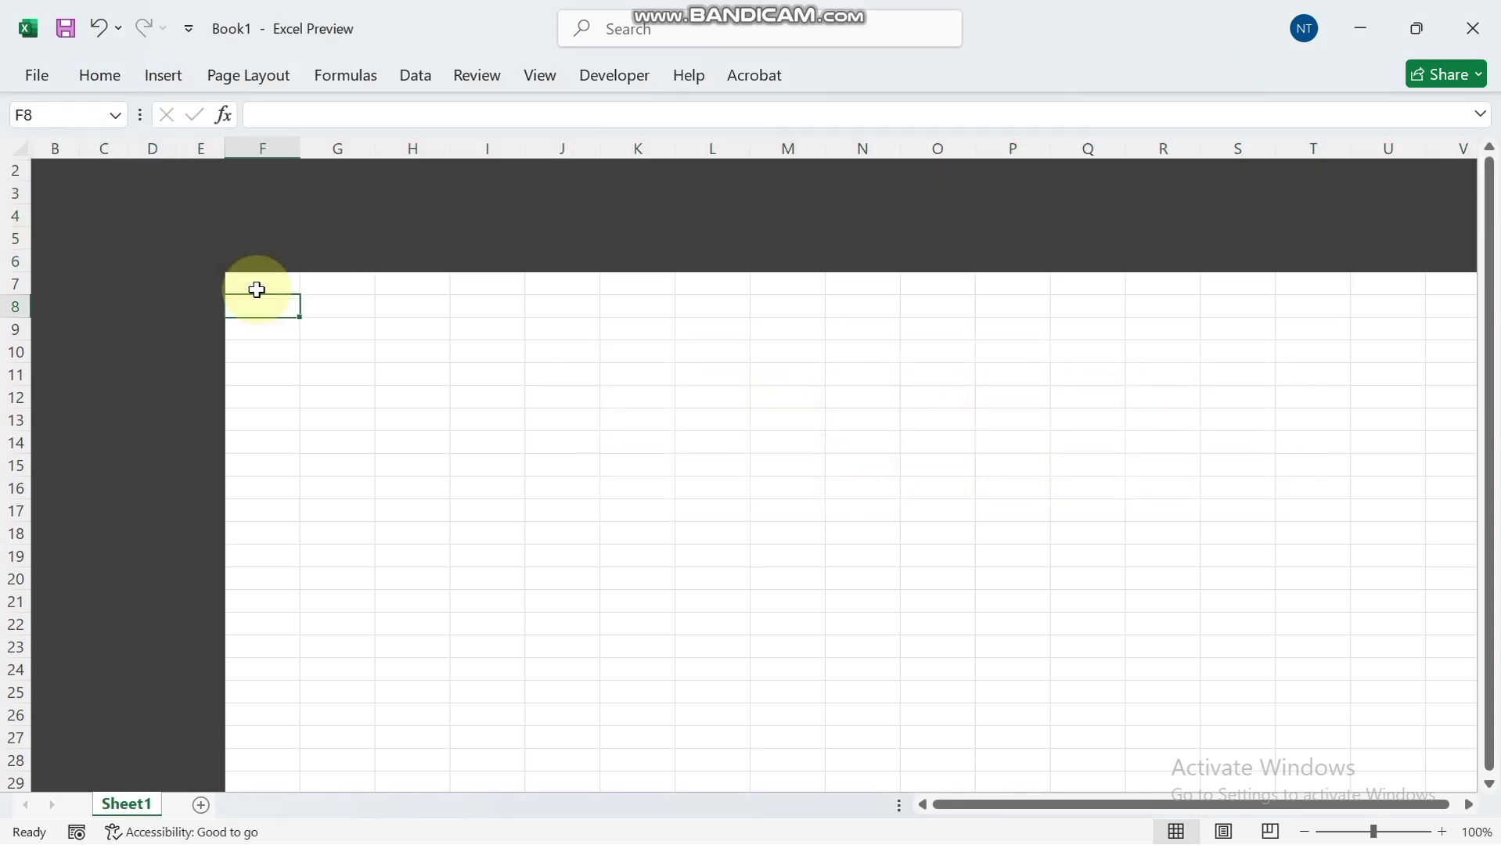
Rename Sheet1 to HOME.
{"action": "right_click", "coordinate": [135, 811]}
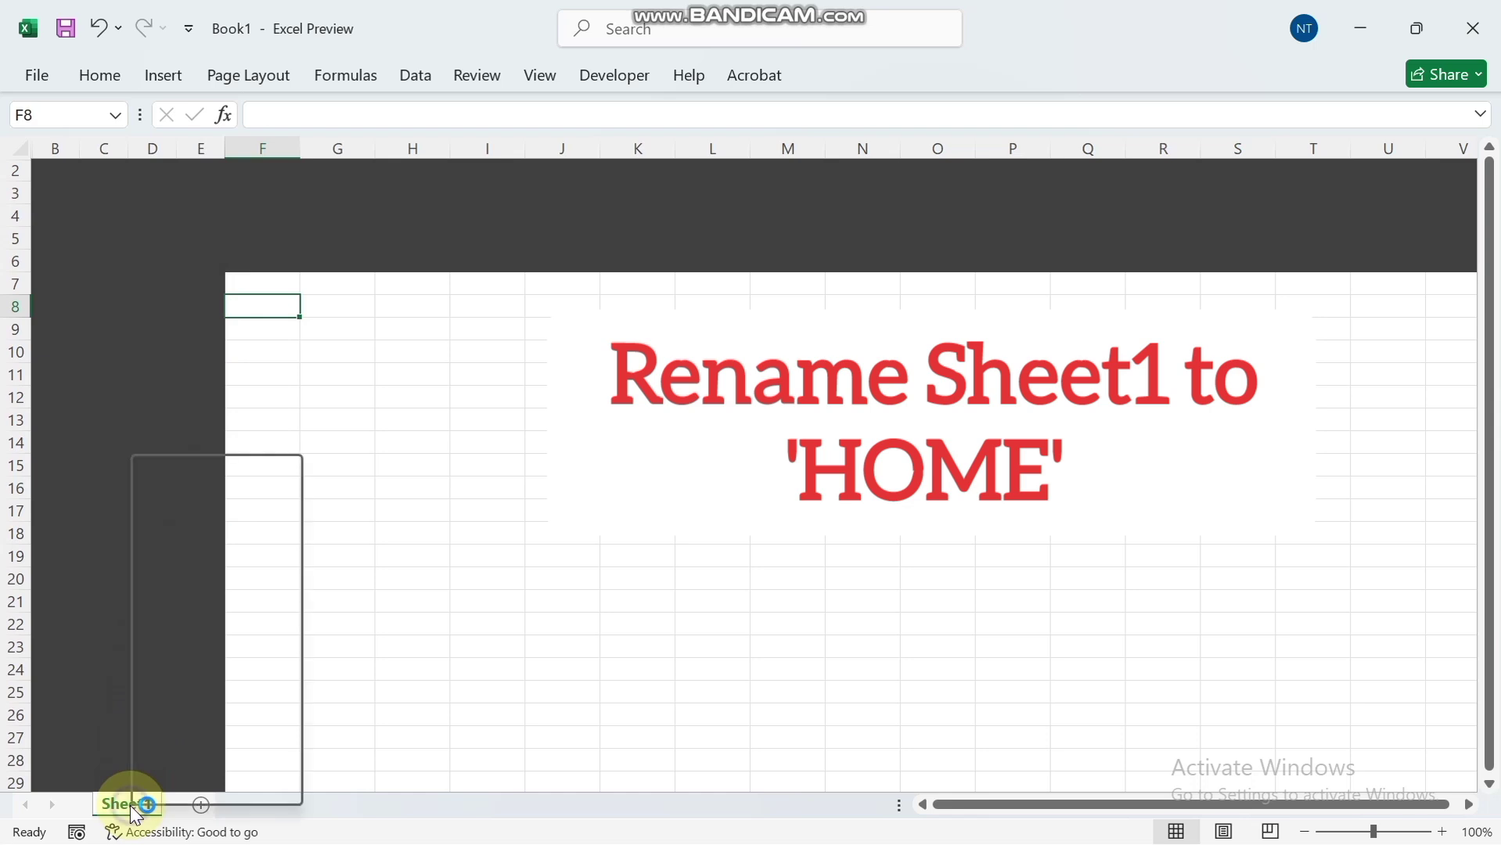
{"action": "left_click", "coordinate": [215, 557]}
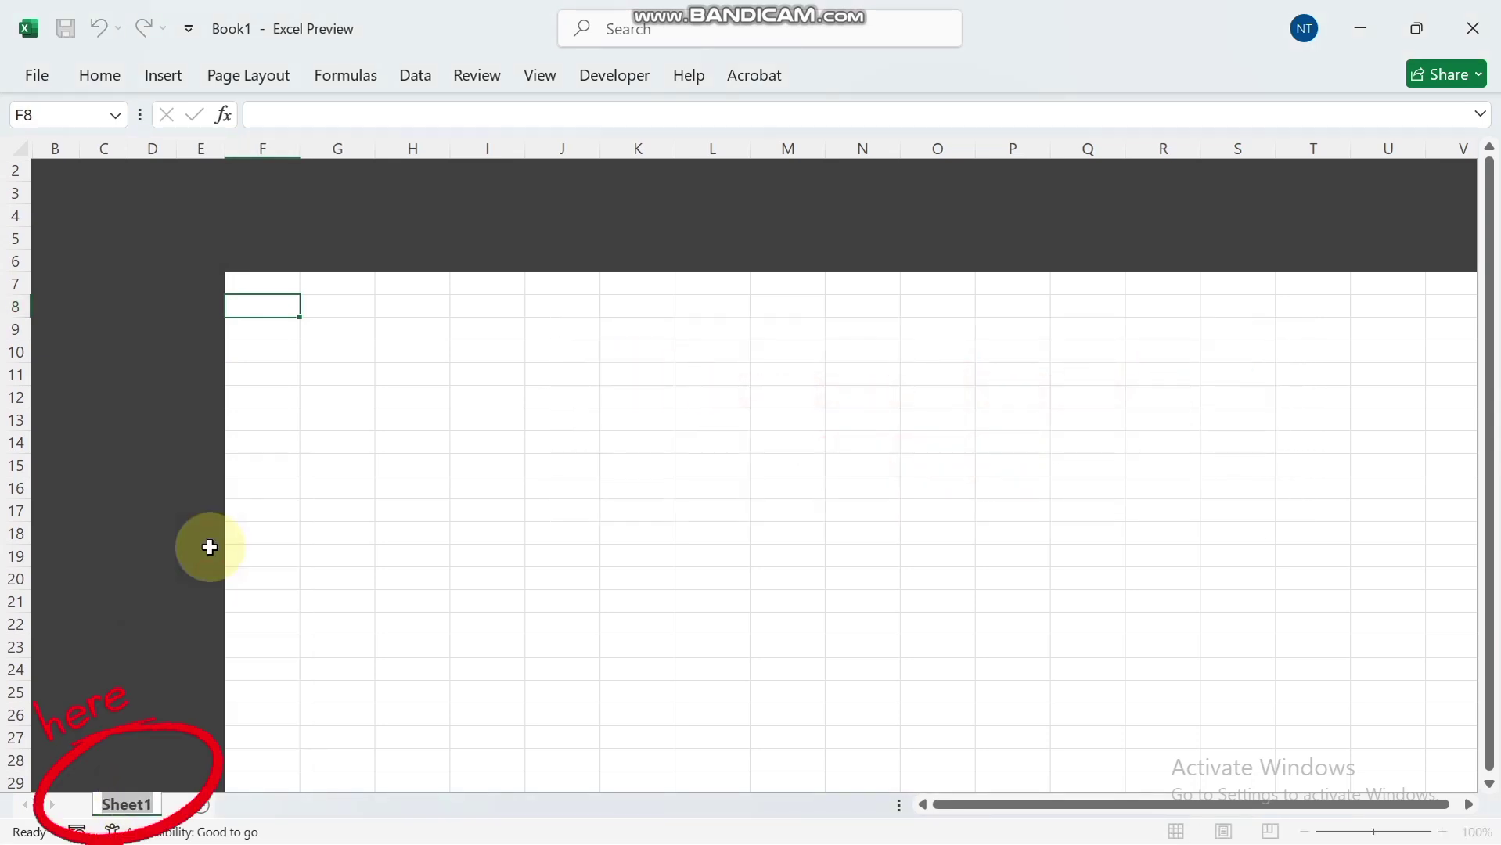
{"action": "type", "text": "HOM"}
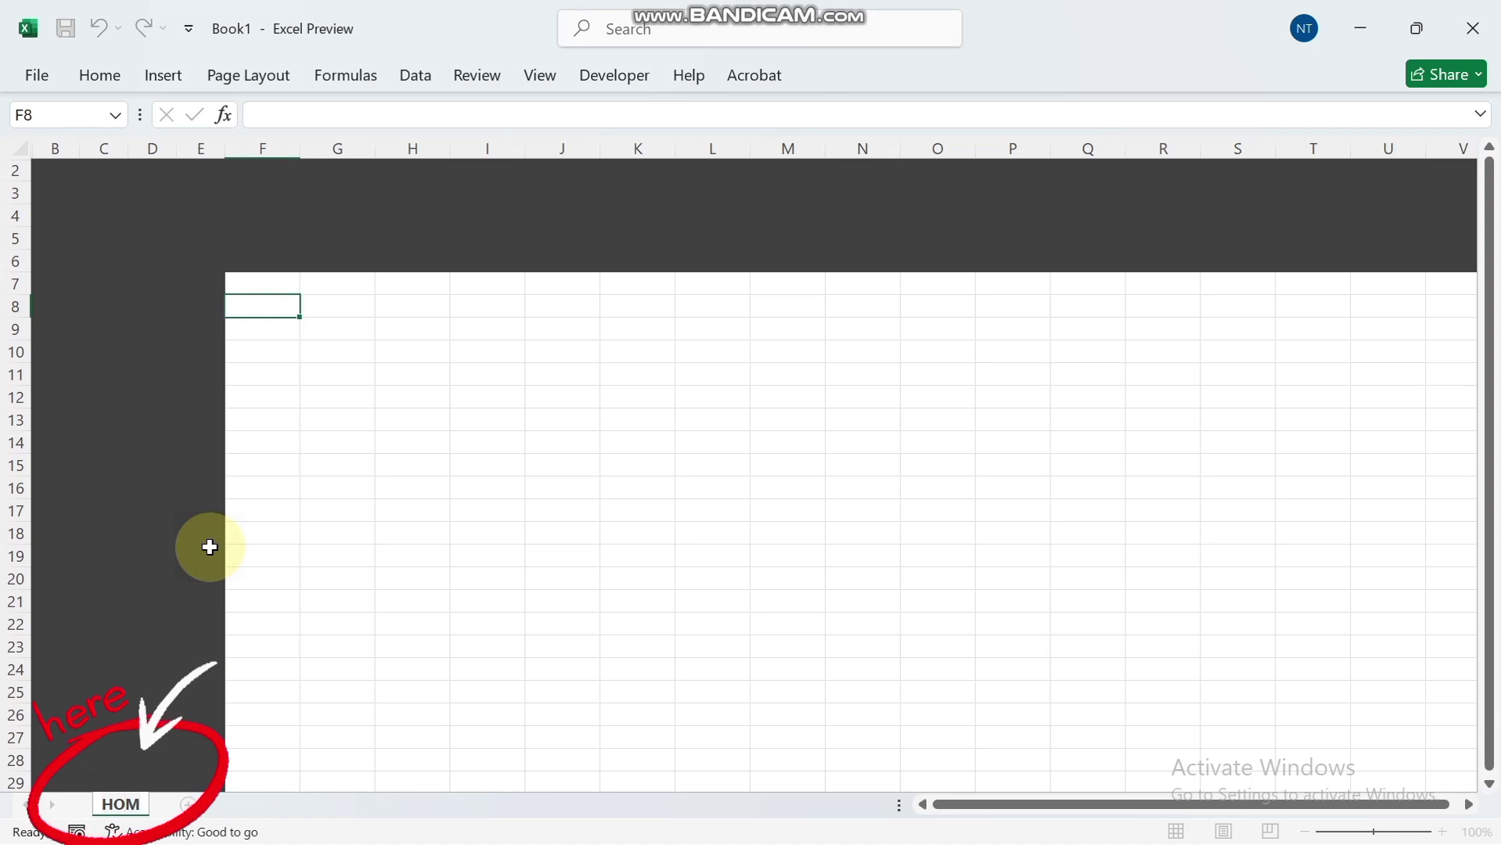
{"action": "type", "text": "E"}
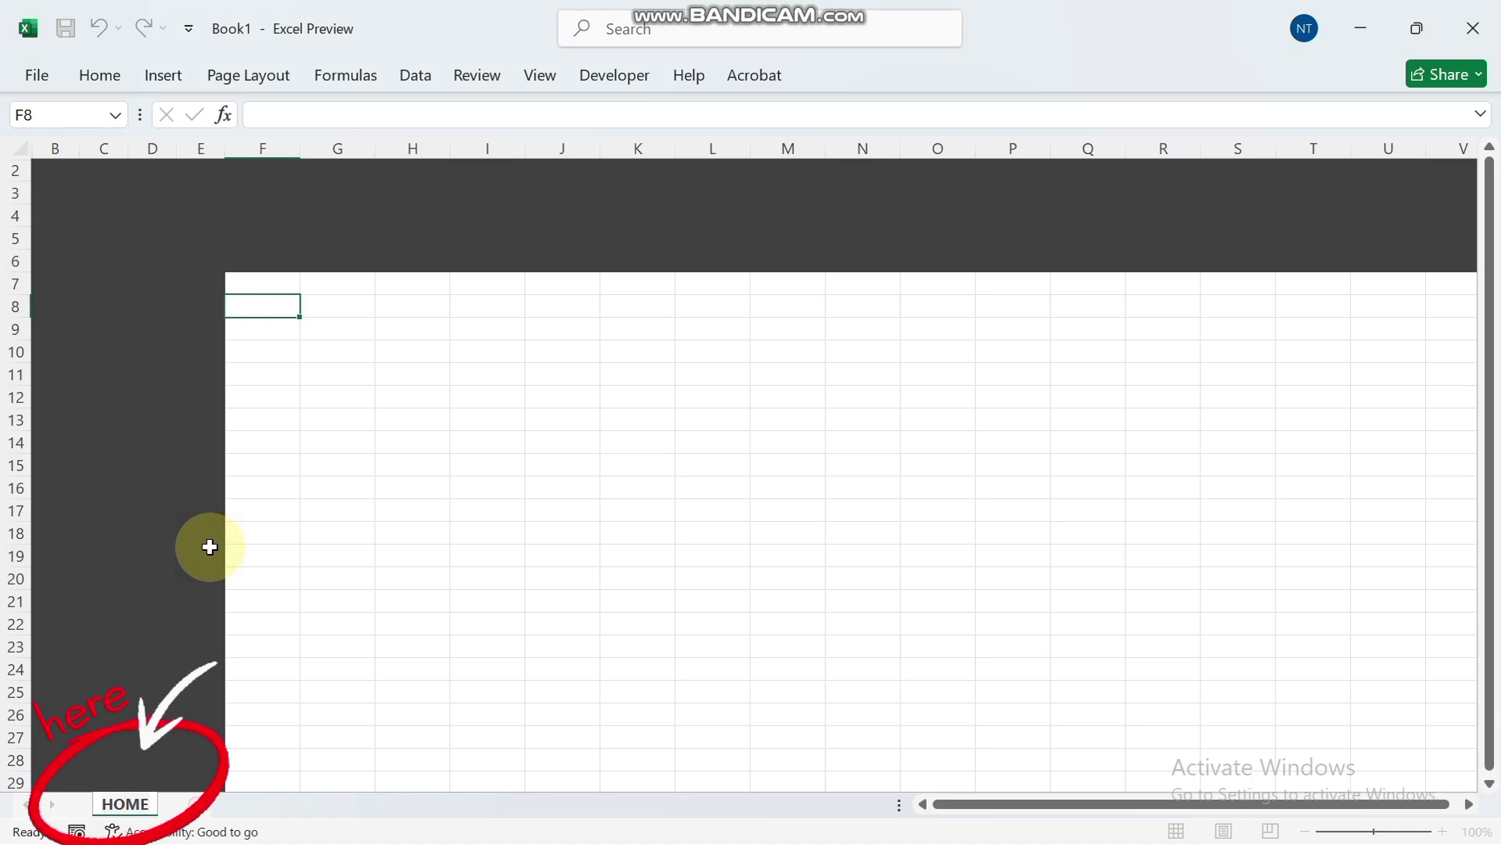
{"action": "key", "text": "Return"}
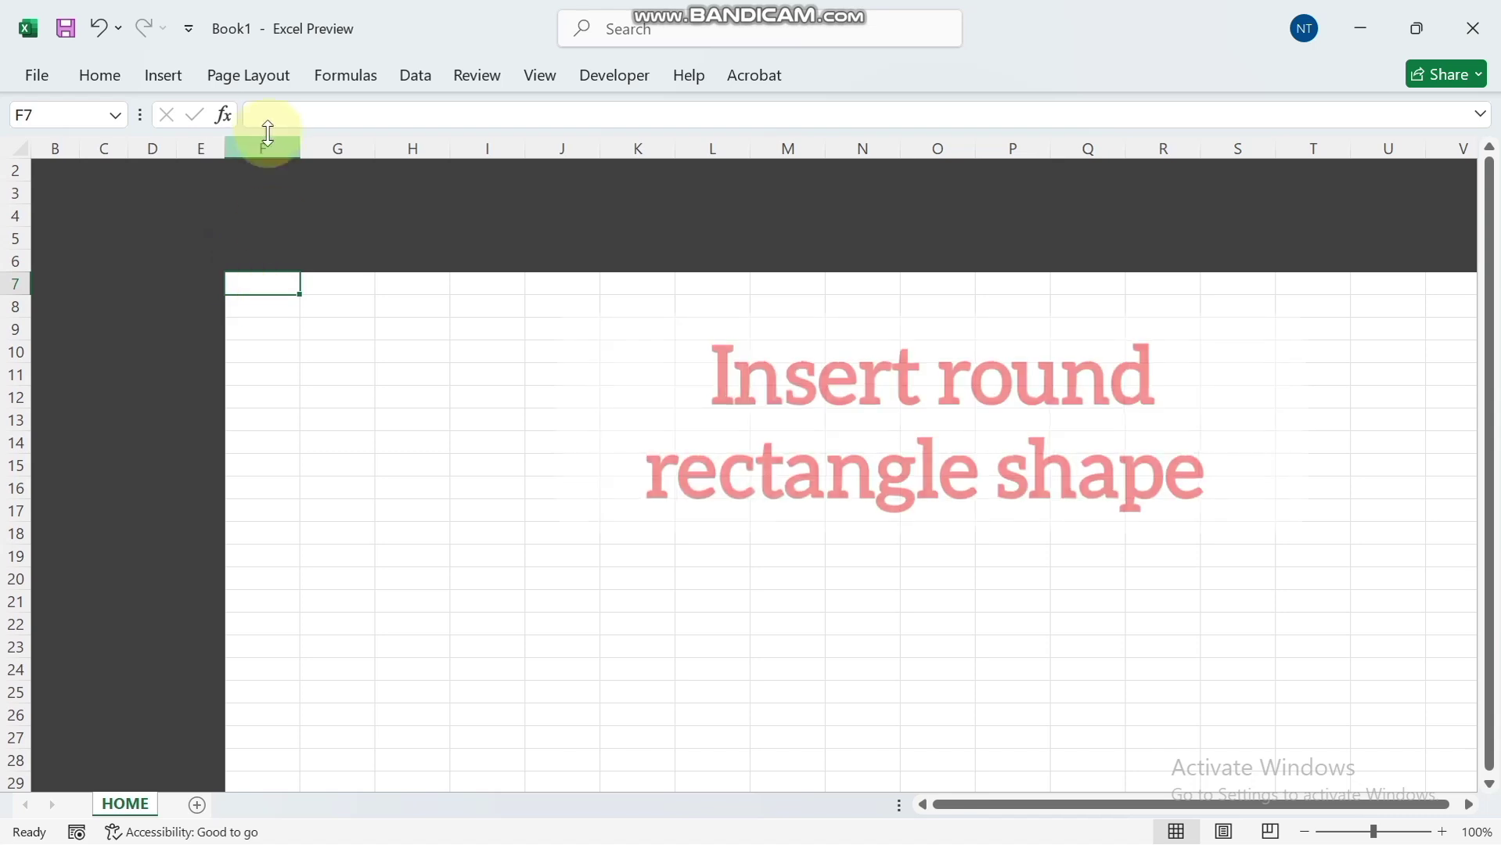
Draw a rounded rectangle across columns B to E in the dark grey sidebar, from about row 6 to row 8.
{"action": "left_click", "coordinate": [154, 84]}
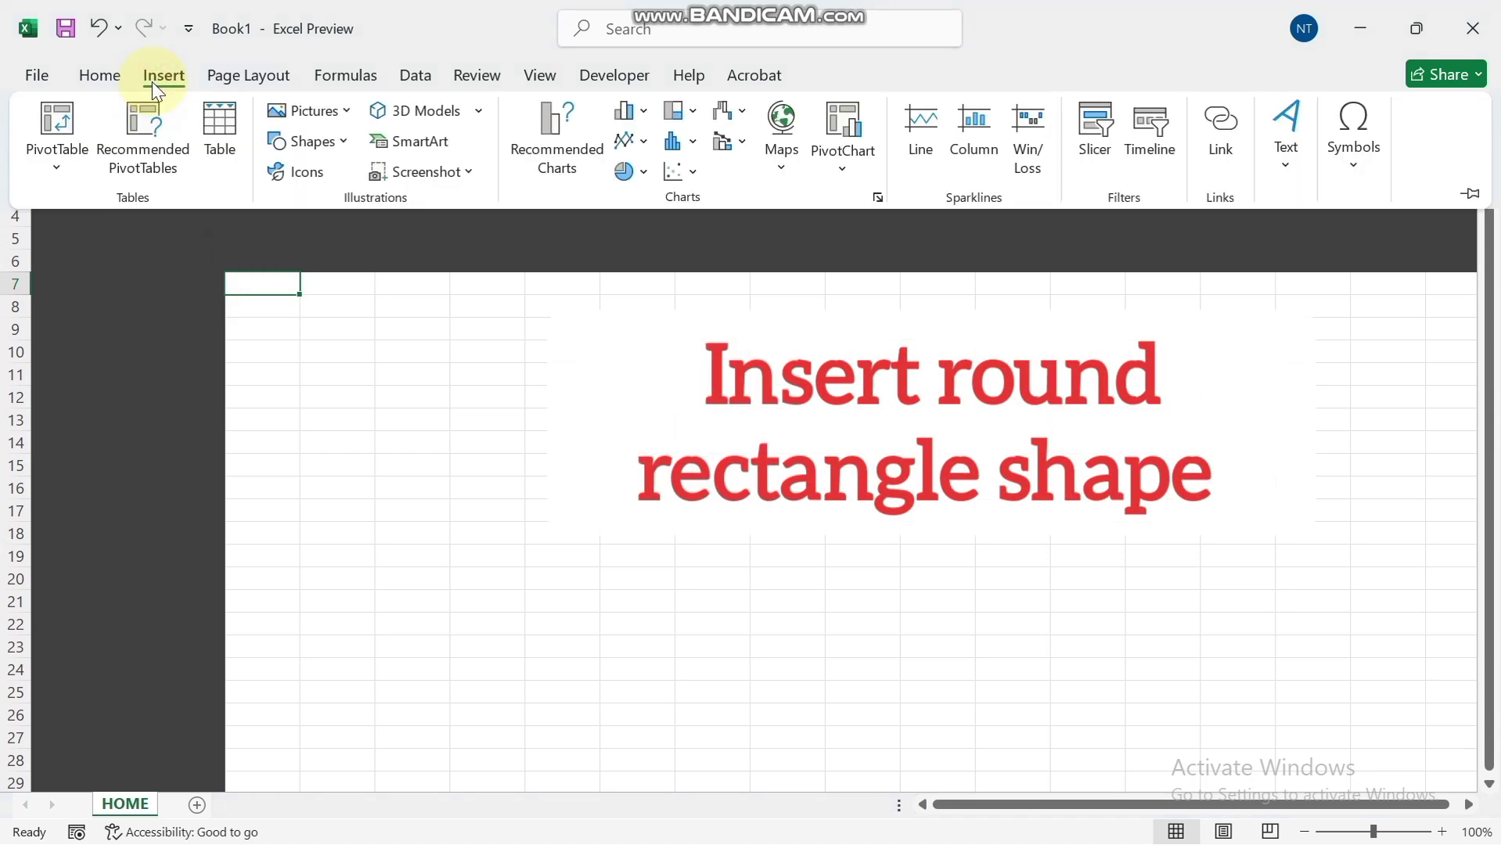
{"action": "left_click", "coordinate": [335, 144]}
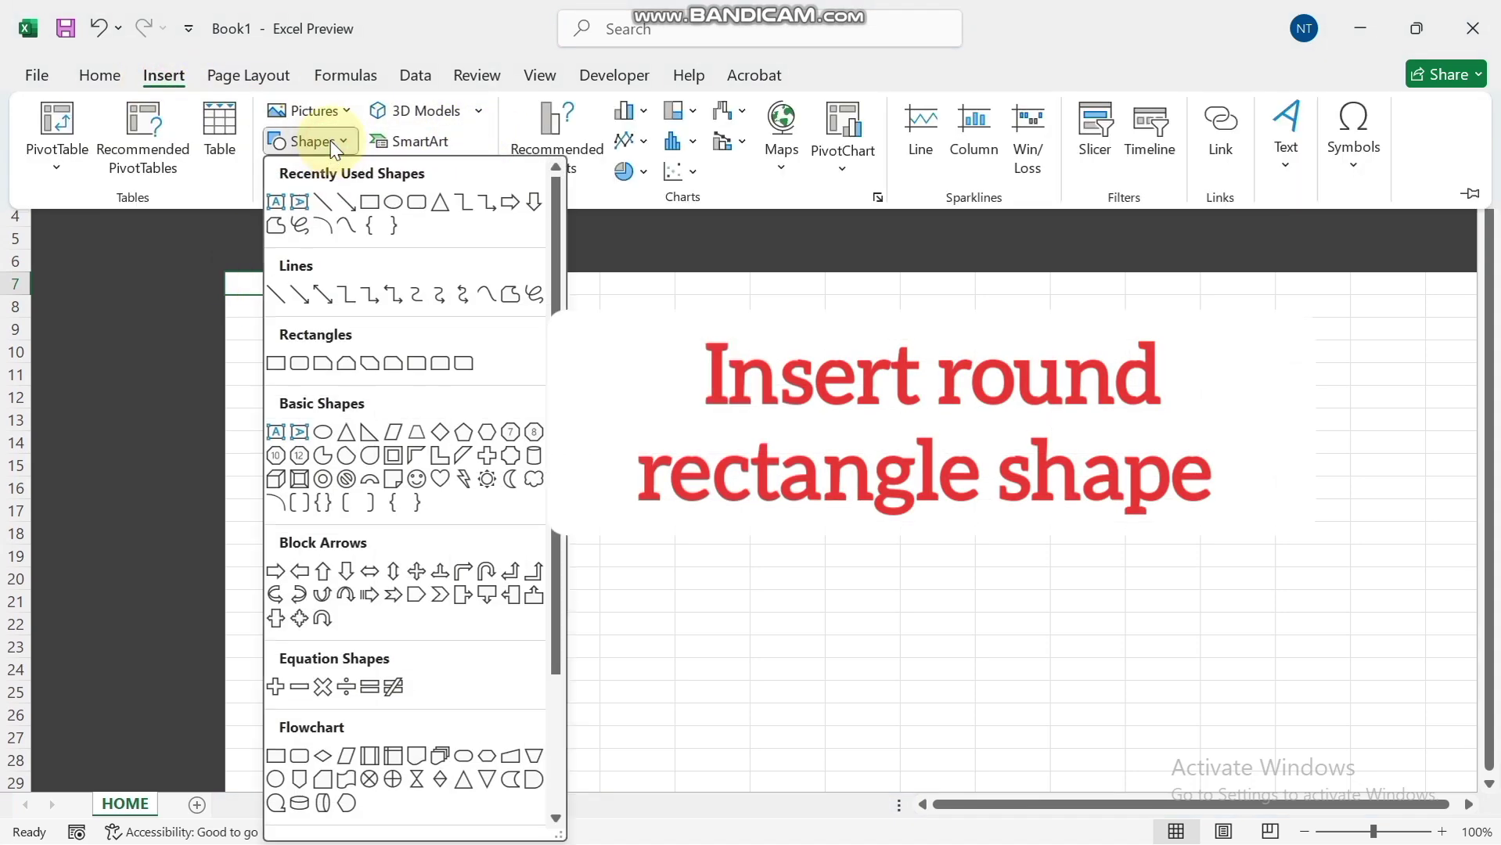
{"action": "left_click", "coordinate": [417, 203]}
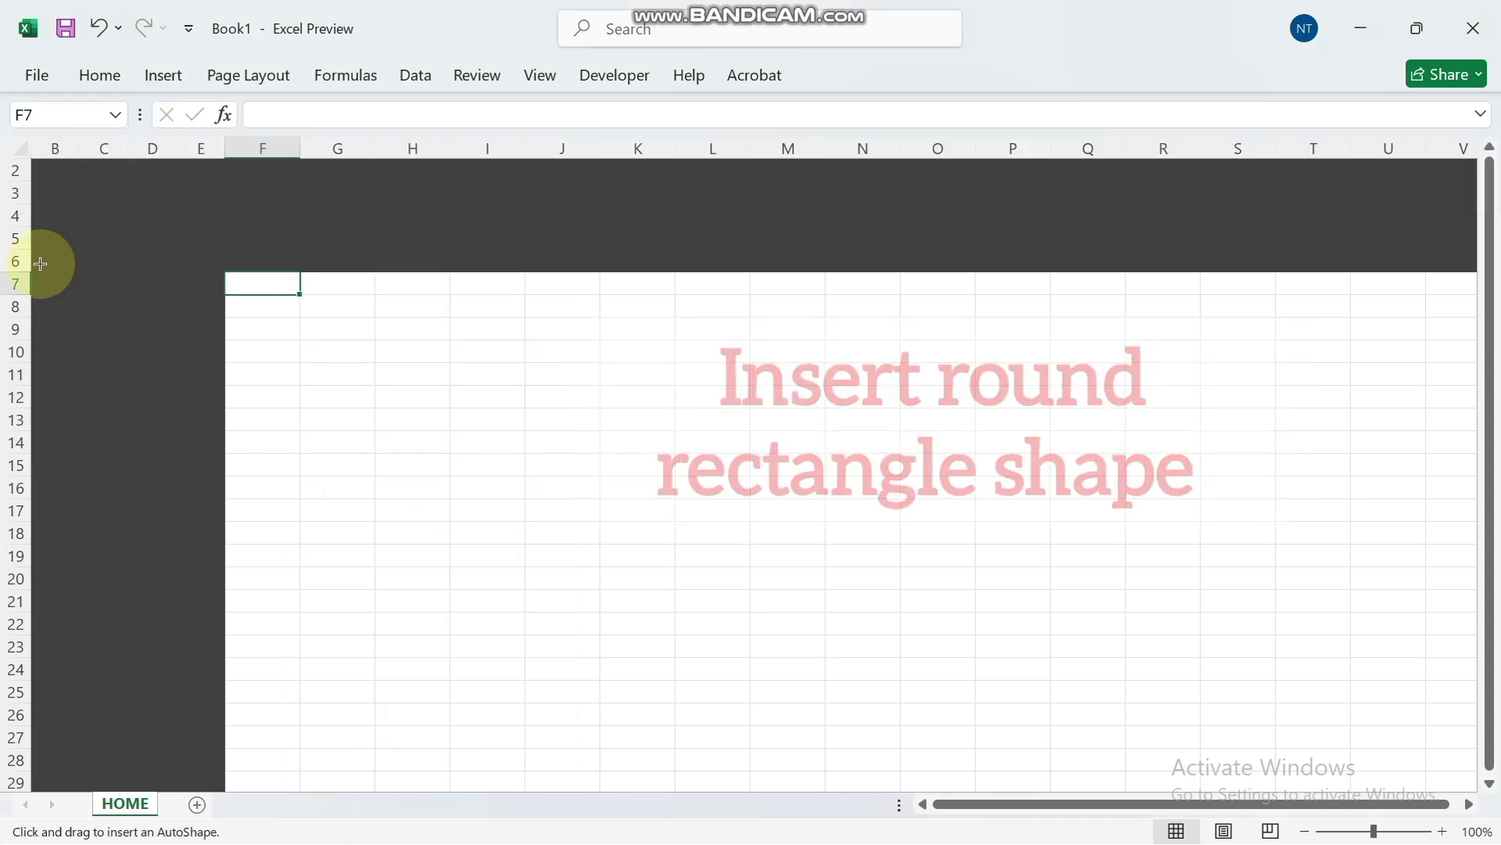
{"action": "left_click_drag", "start_coordinate": [46, 266], "coordinate": [218, 317]}
{"action": "key", "text": "Escape"}
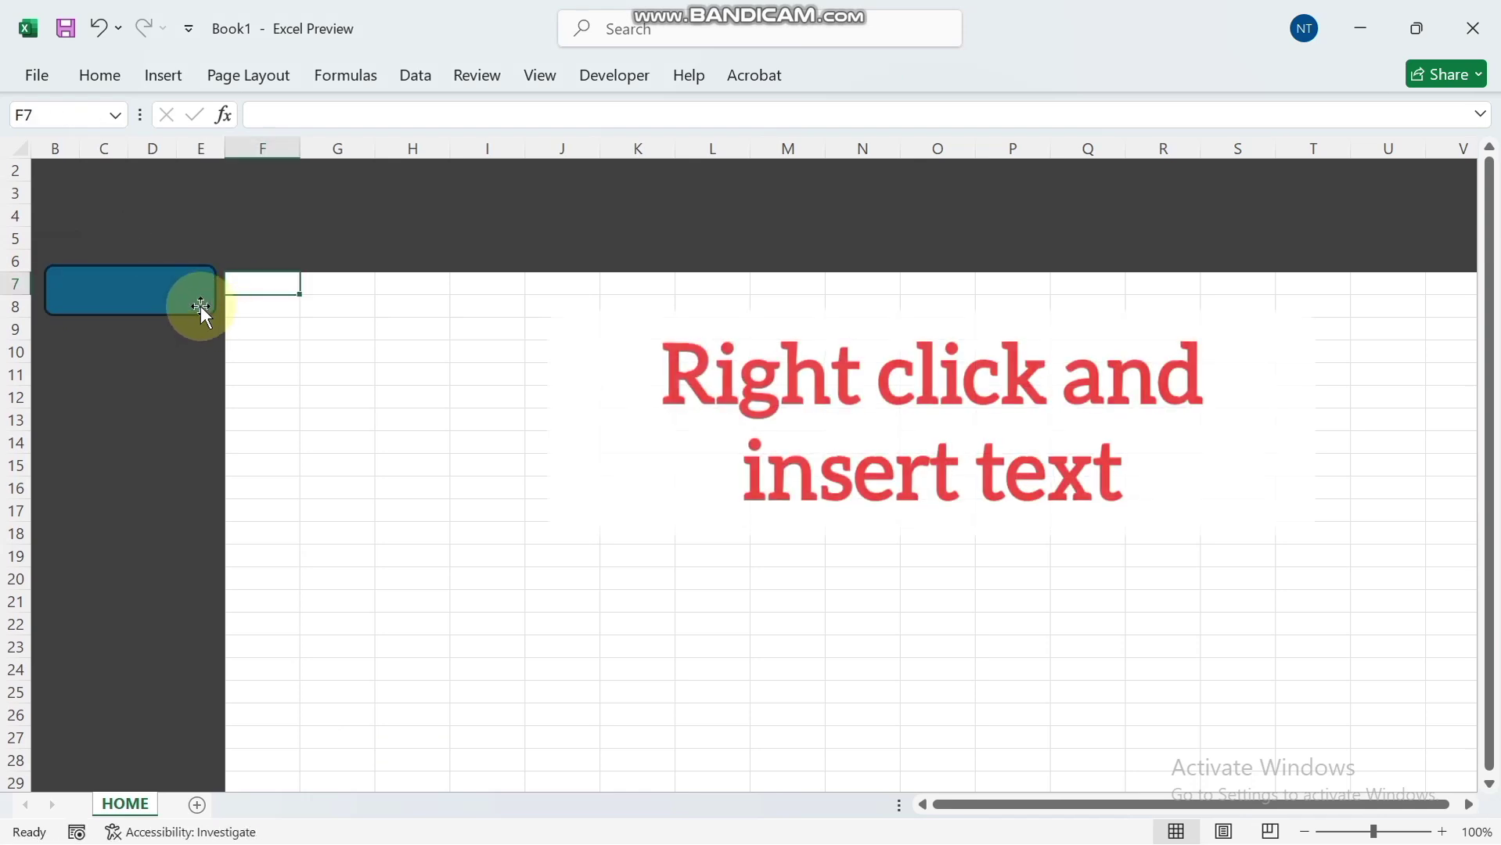
Add the text HOME inside the rounded rectangle in the sidebar.
{"action": "right_click", "coordinate": [164, 291]}
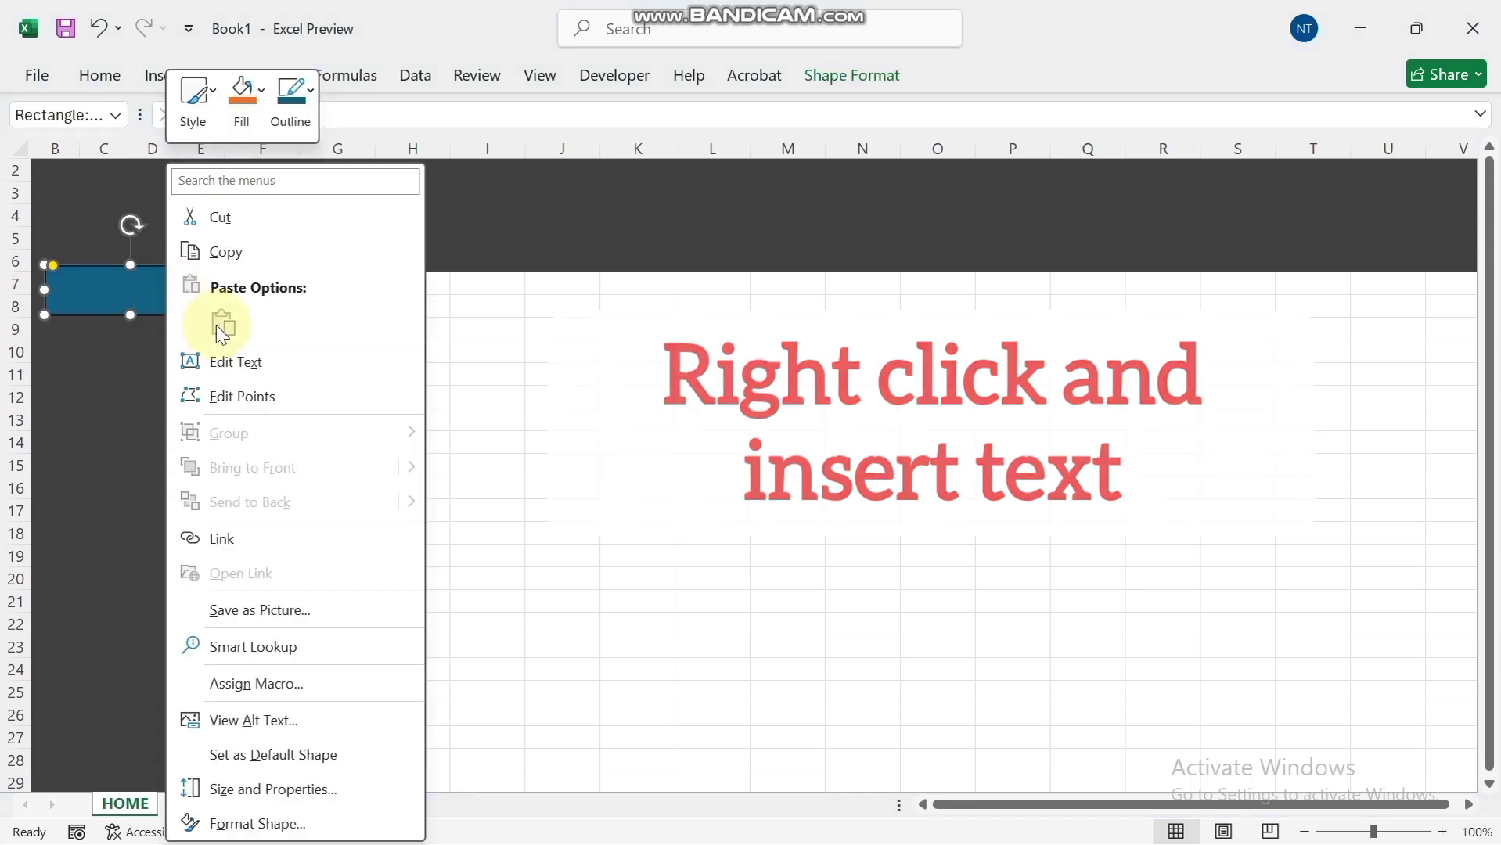
{"action": "left_click", "coordinate": [243, 362]}
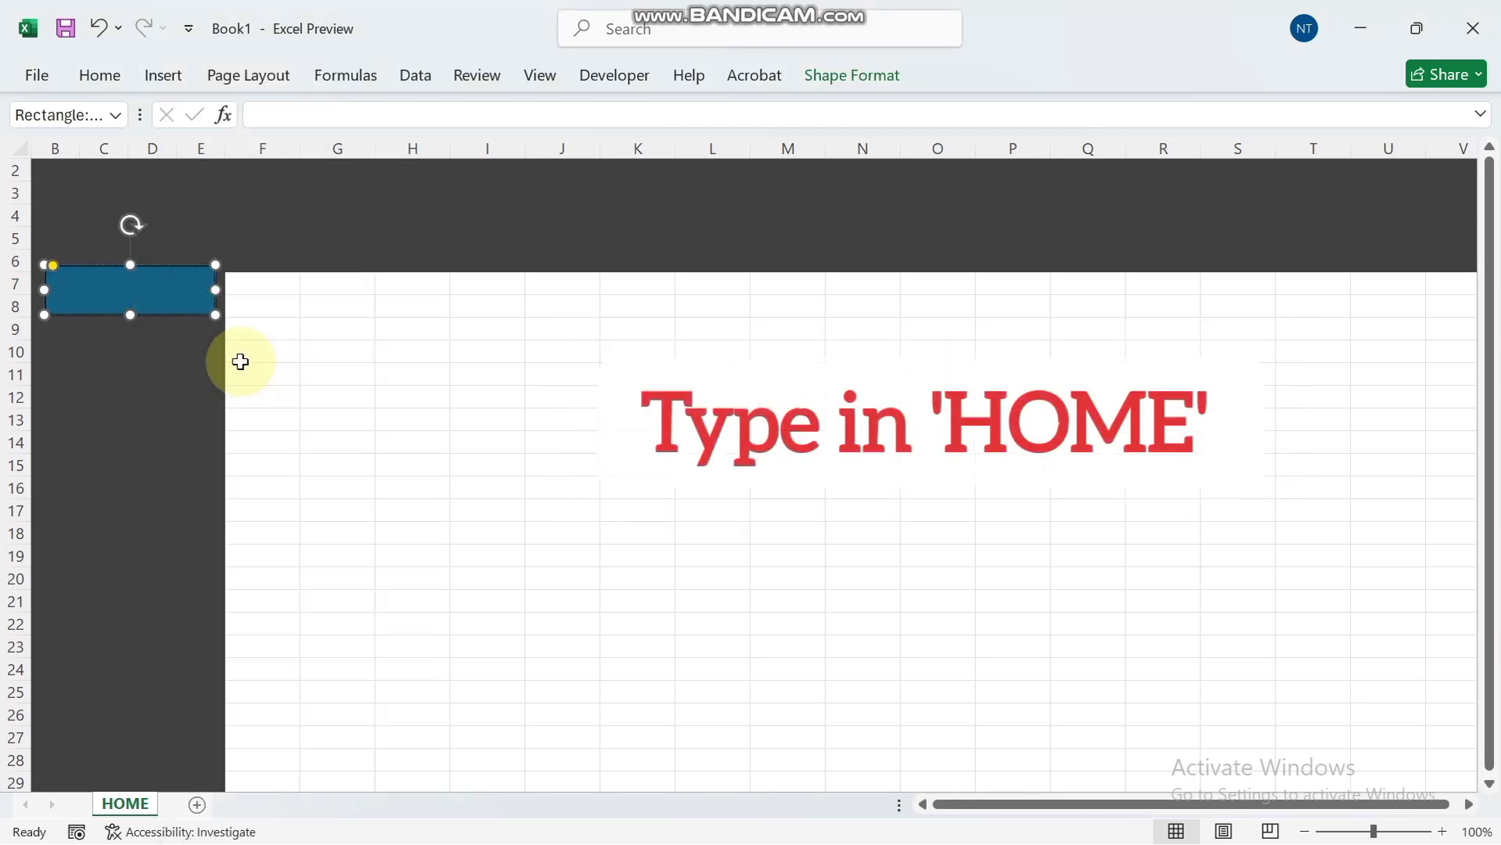
{"action": "type", "text": "HOME"}
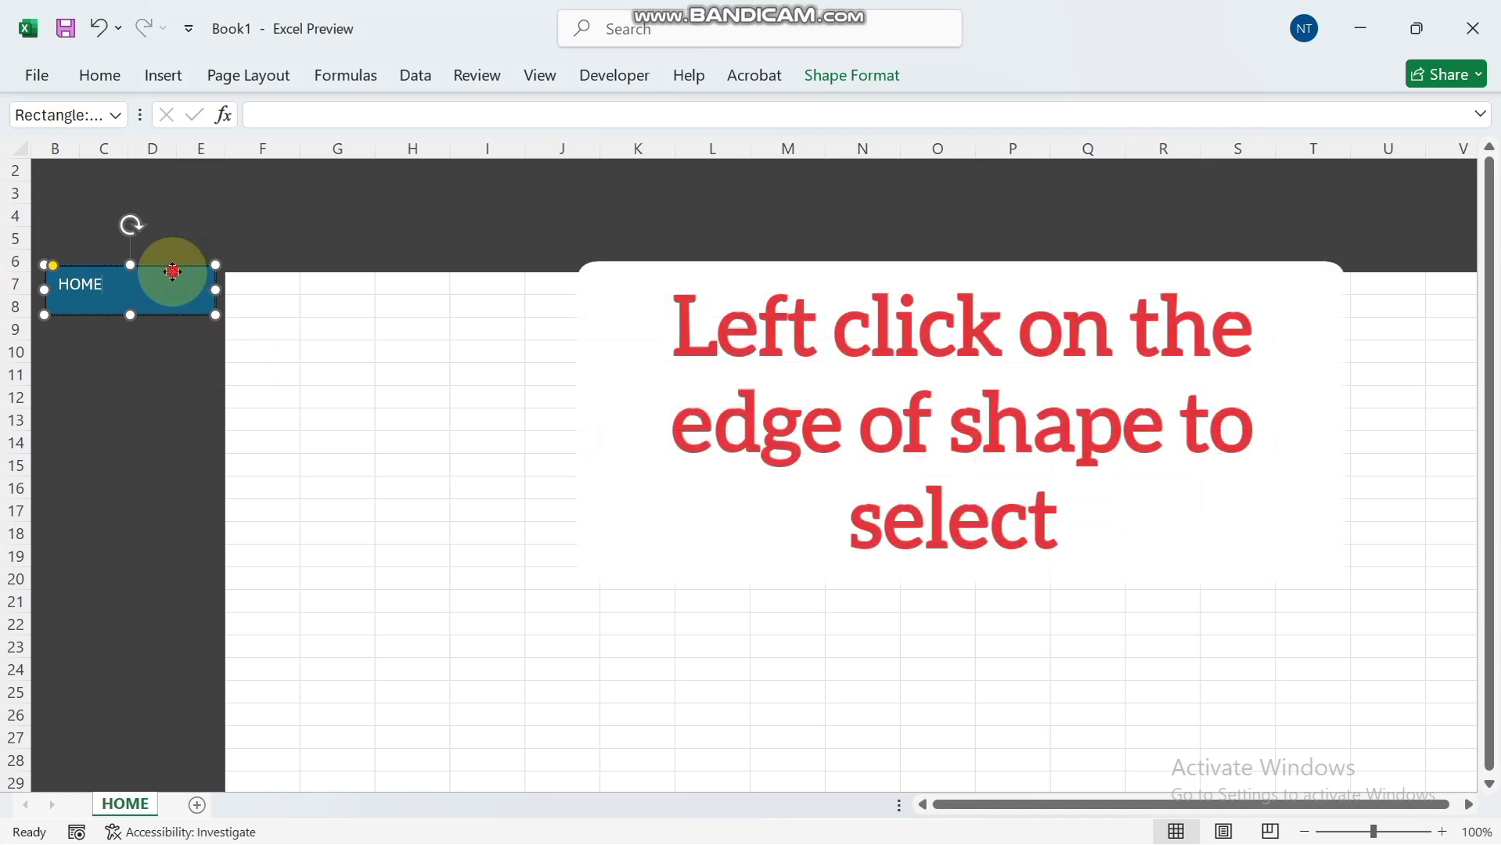
Centre the HOME label horizontally and vertically in its button and fill the shape with the sidebar's dark grey.
{"action": "left_click", "coordinate": [94, 79]}
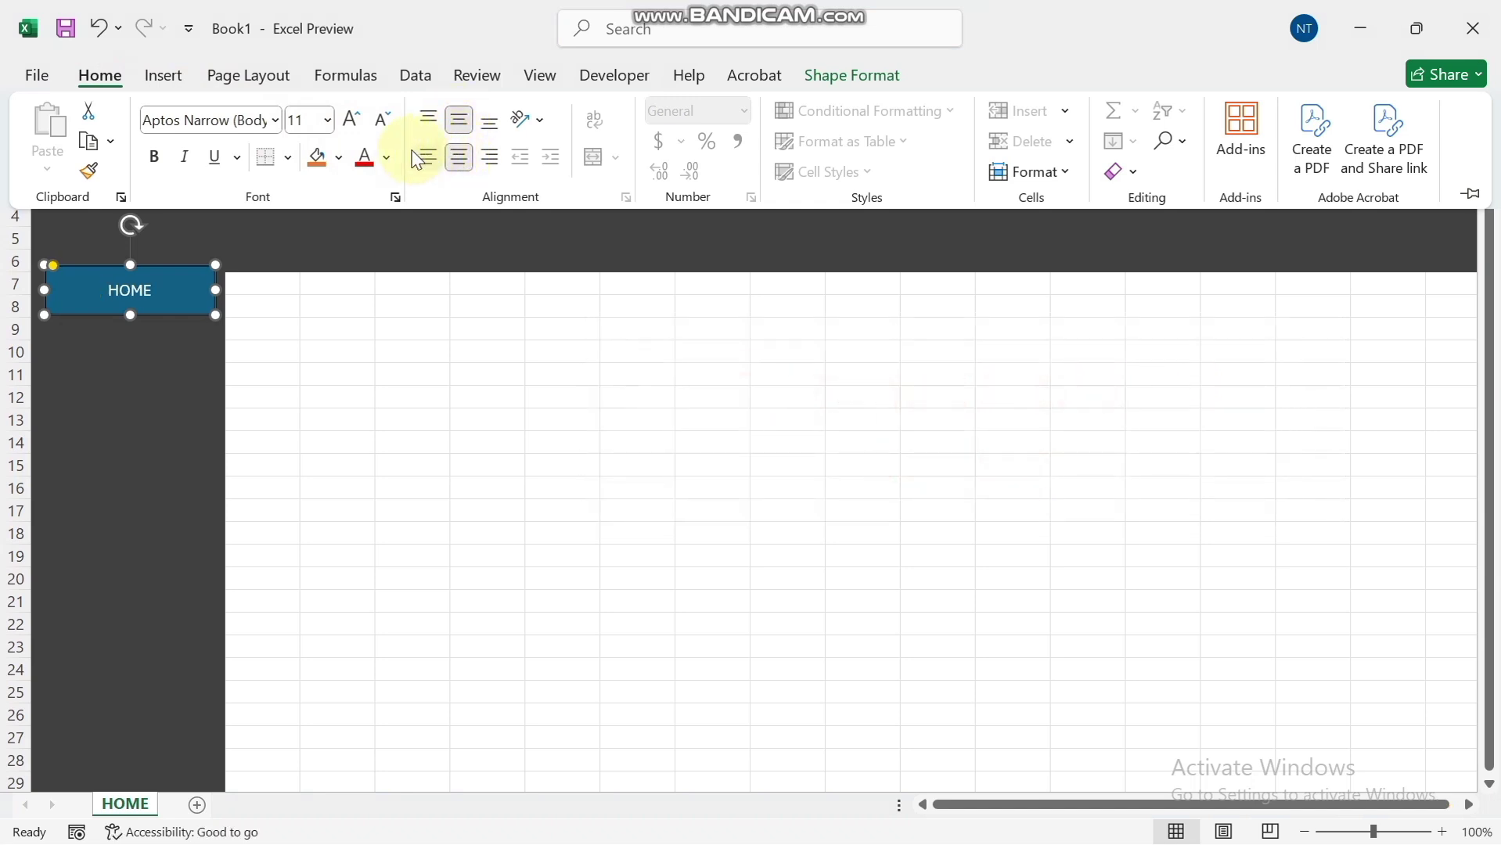
{"action": "left_click", "coordinate": [341, 161]}
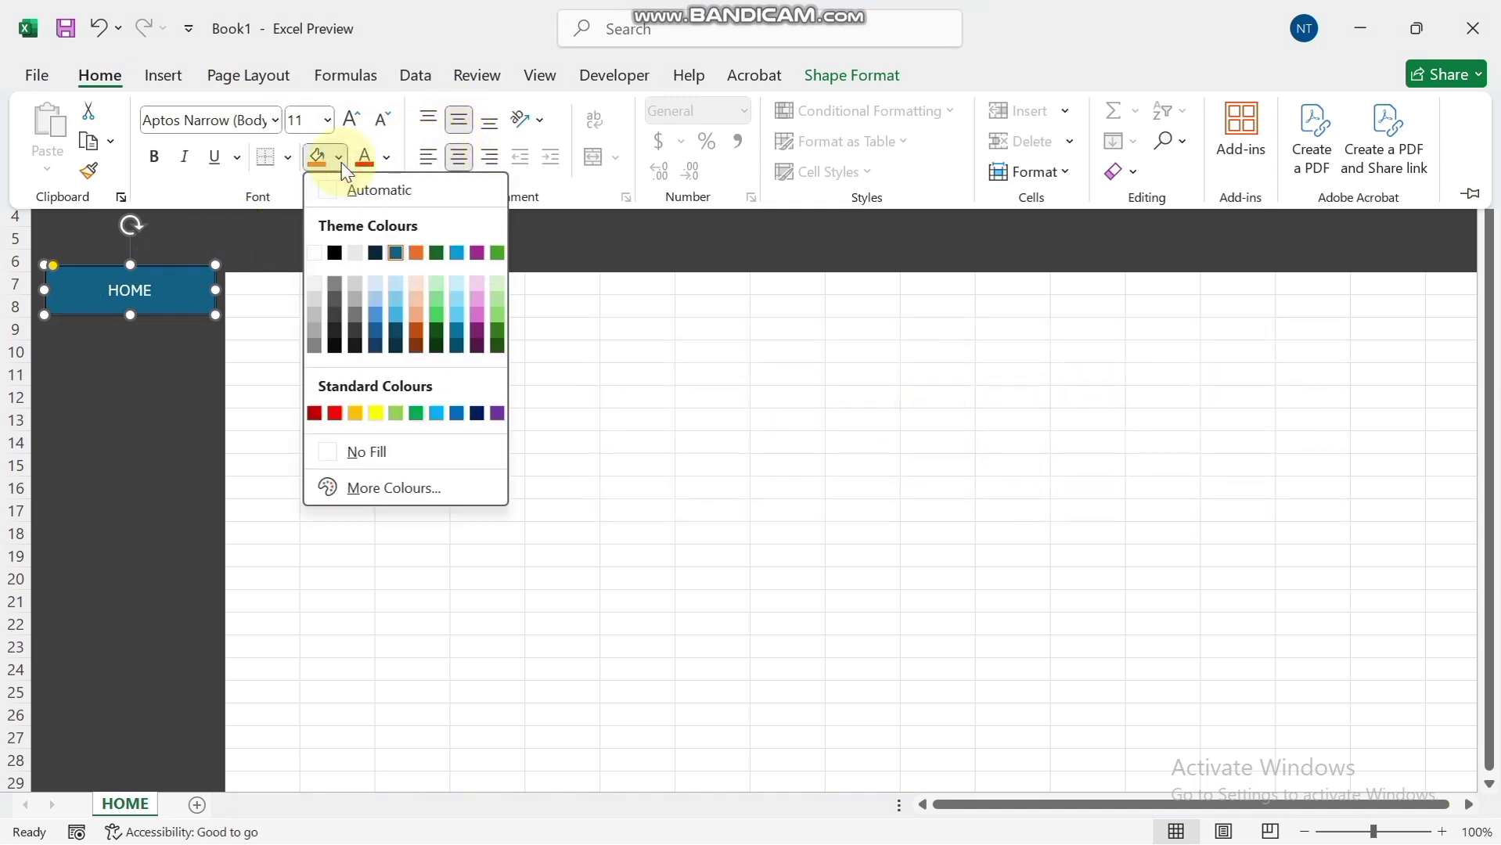
{"action": "left_click", "coordinate": [335, 321]}
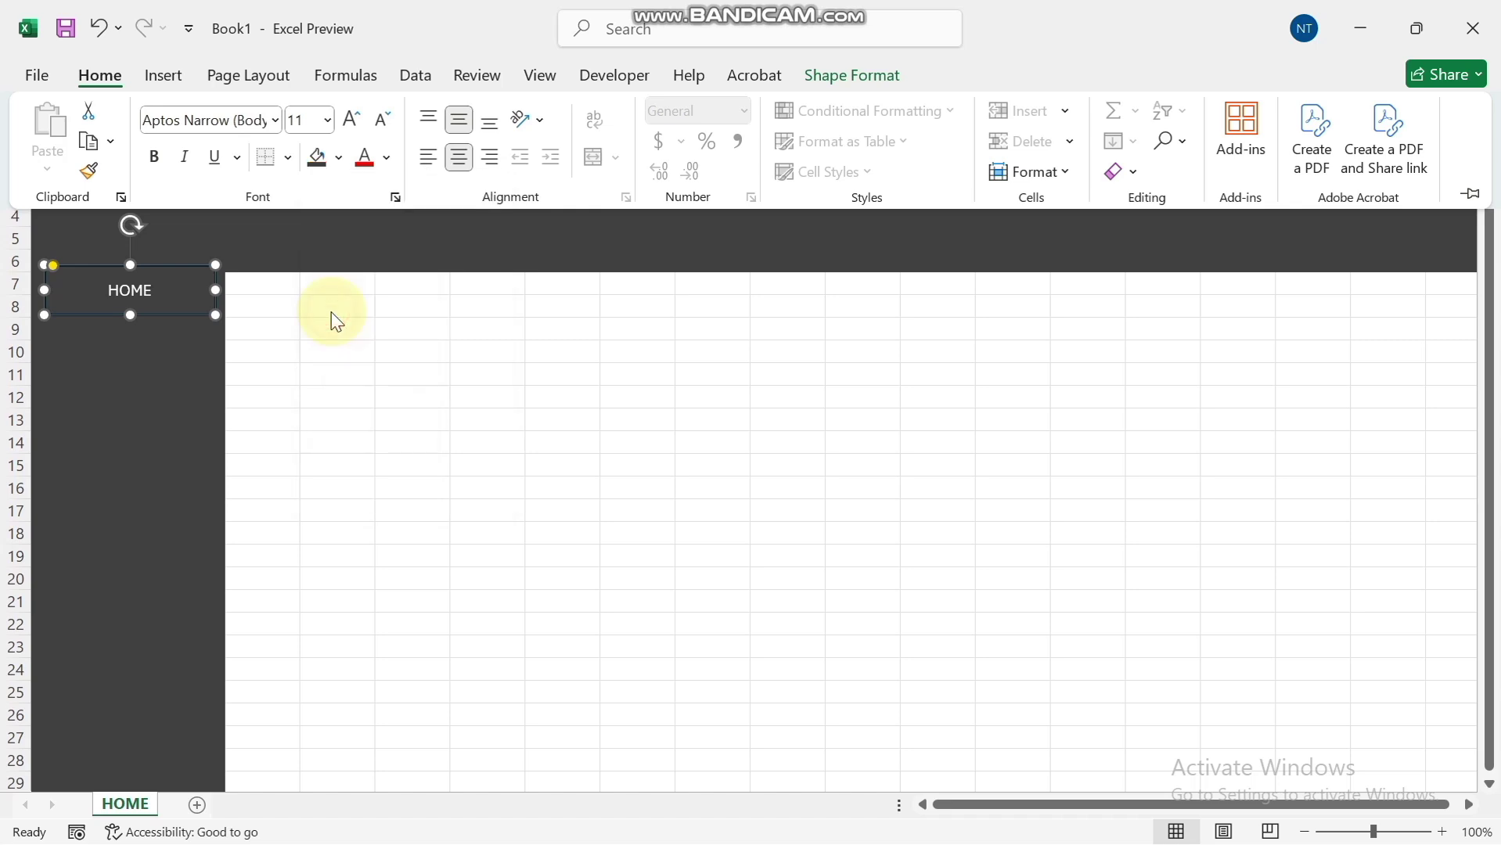
{"action": "left_click", "coordinate": [169, 364]}
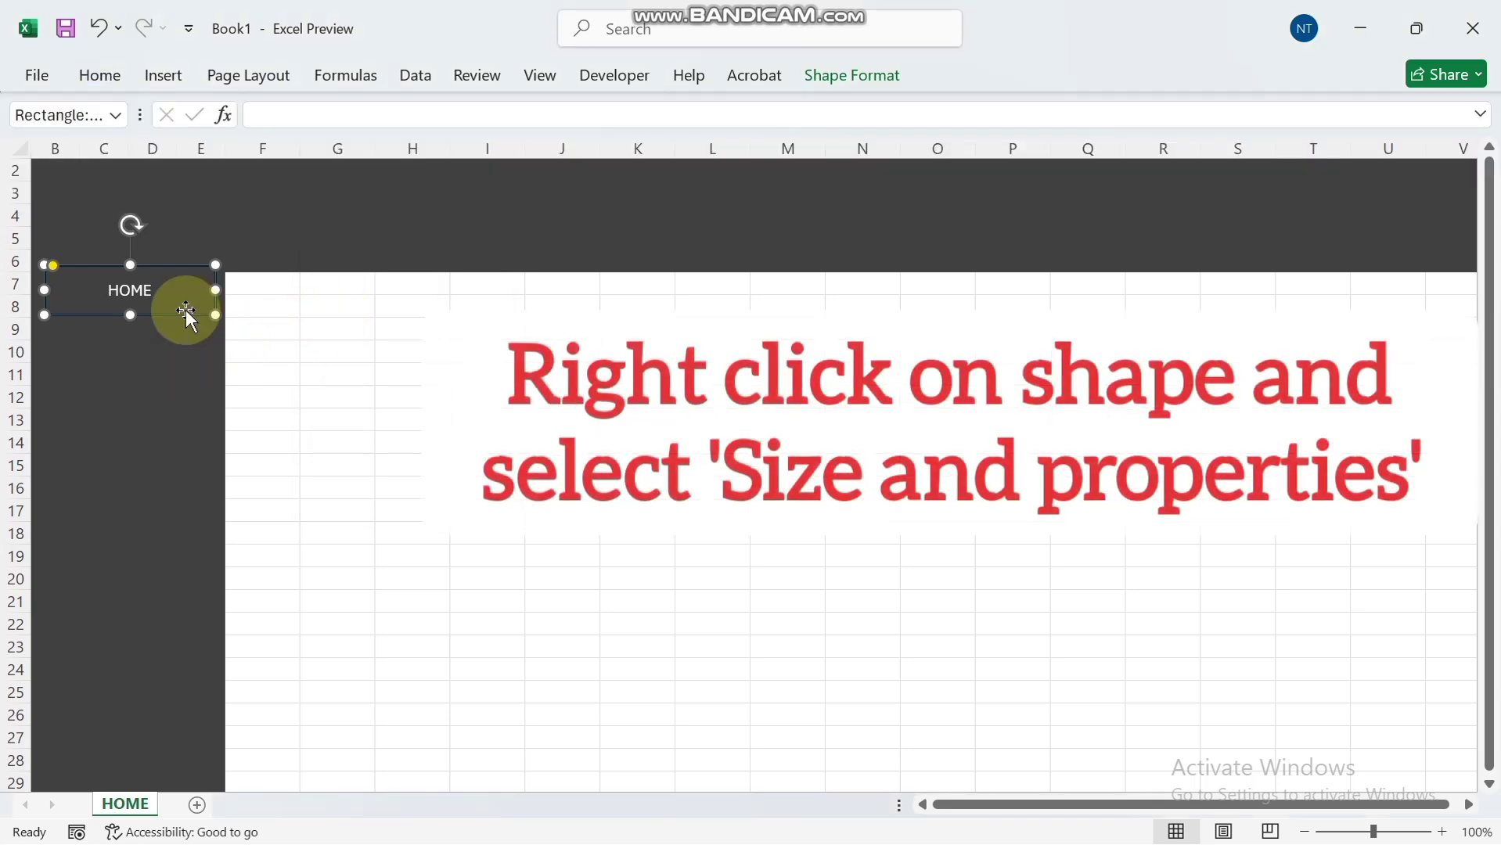
Set the HOME button's properties to "Don't move or size with cells" and exclude the object from printing.
{"action": "right_click", "coordinate": [185, 310]}
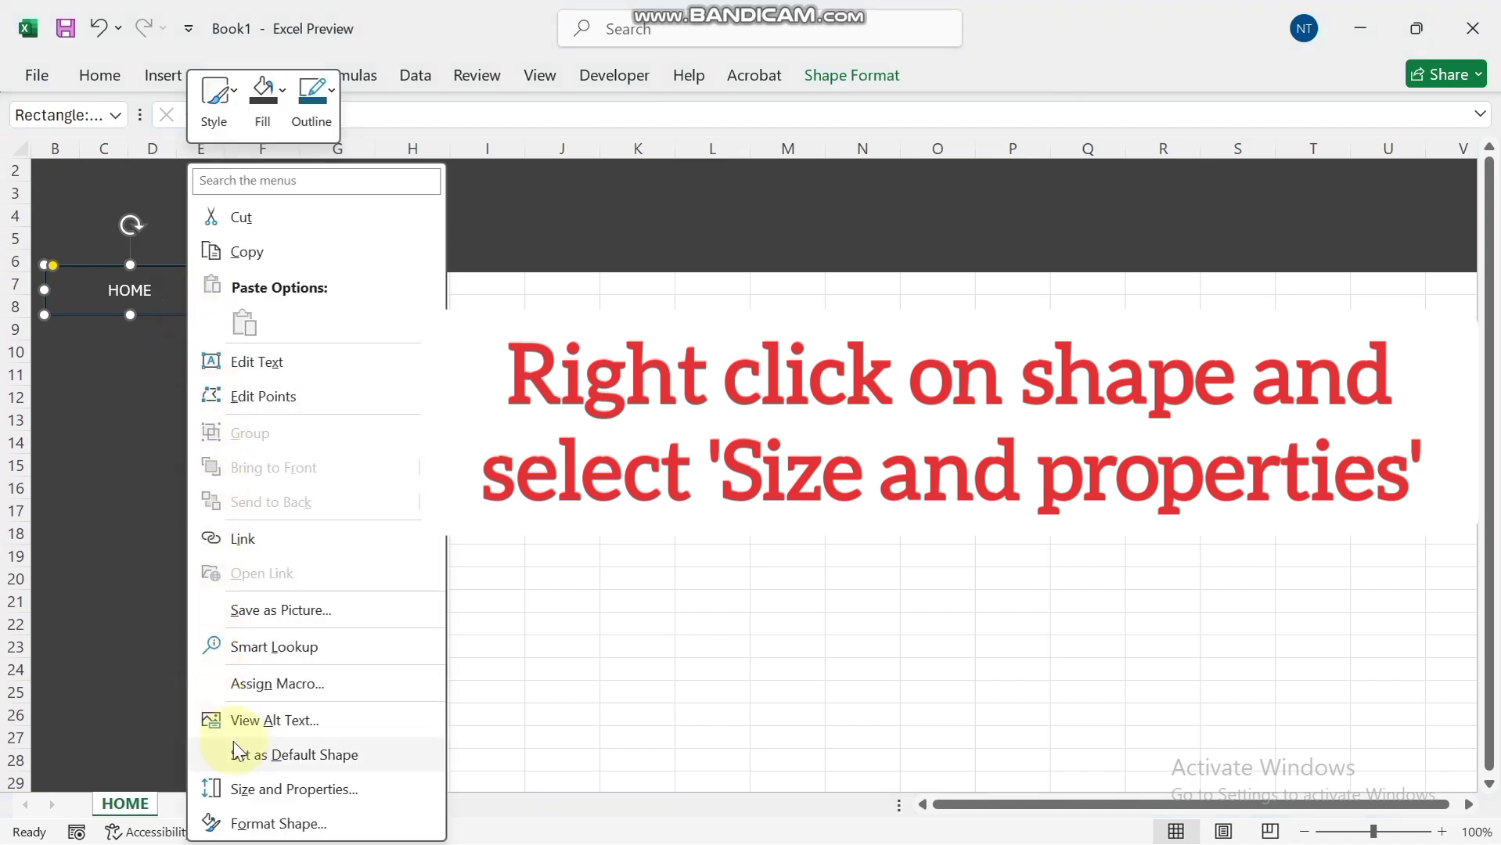
{"action": "left_click", "coordinate": [302, 792]}
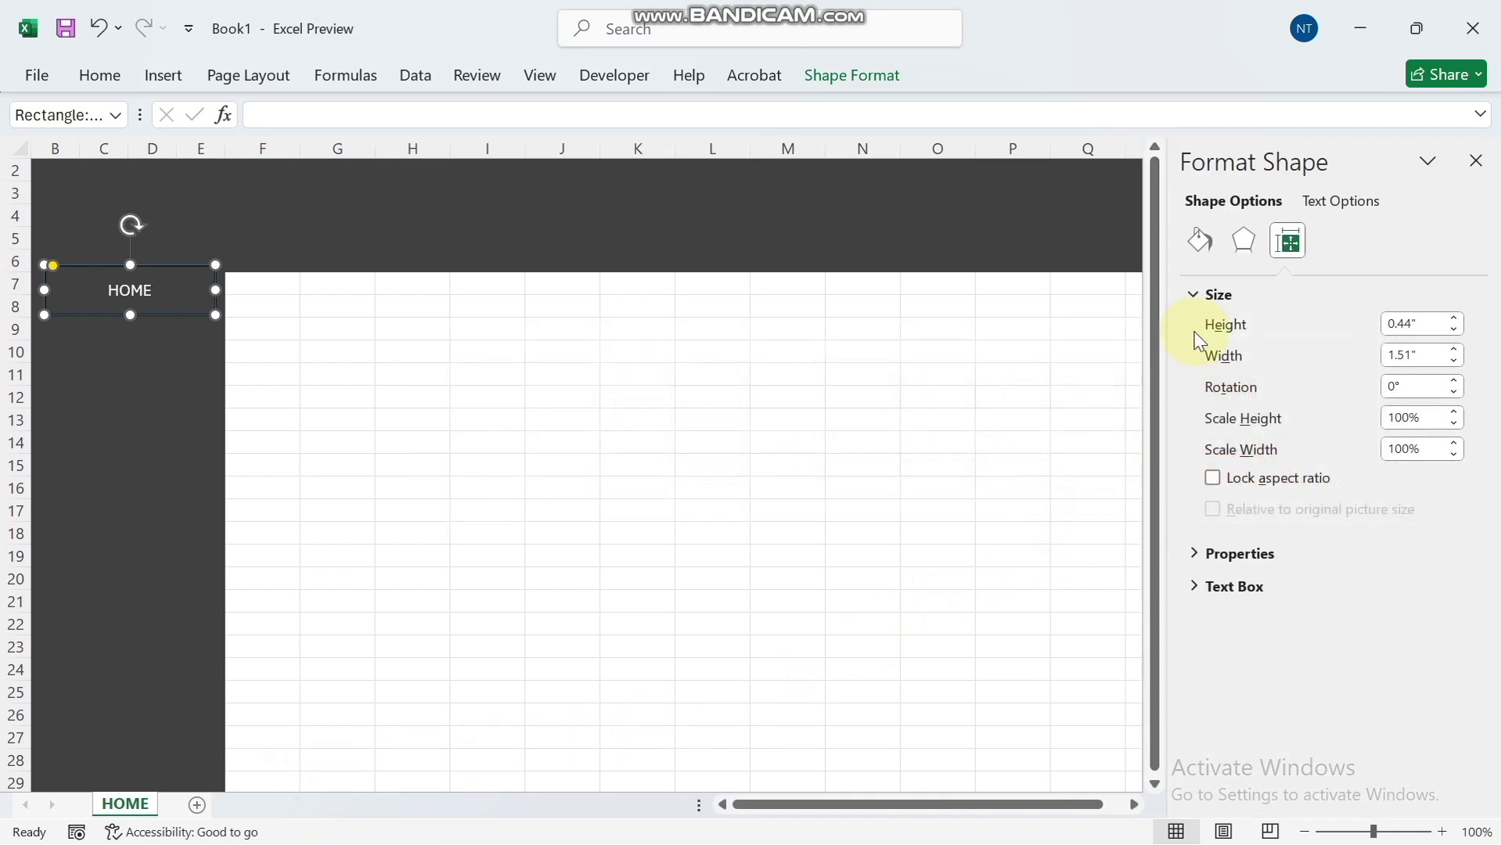
{"action": "left_click", "coordinate": [1195, 294]}
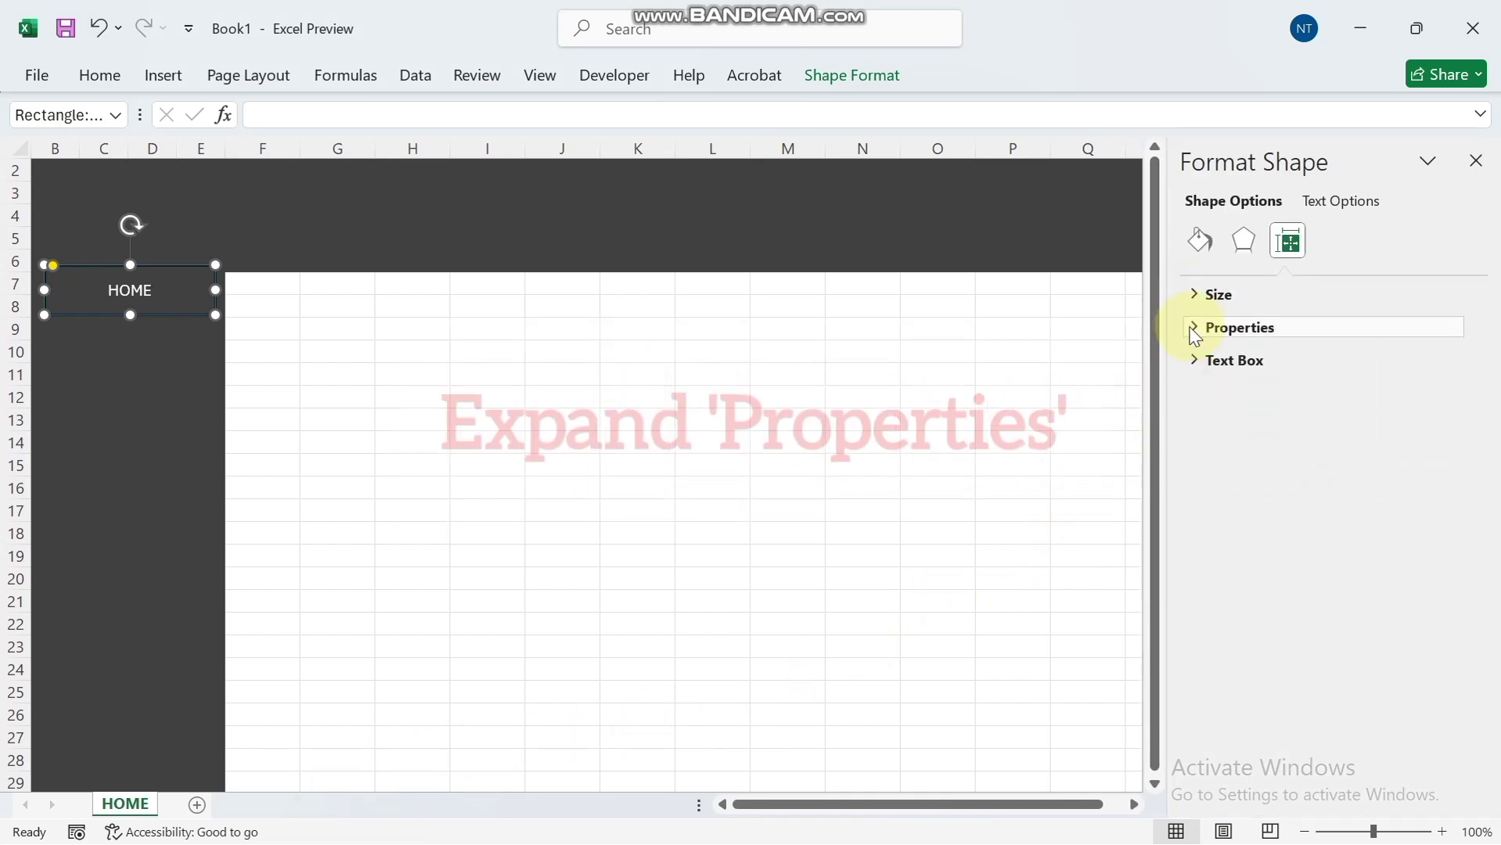
{"action": "left_click", "coordinate": [1198, 328]}
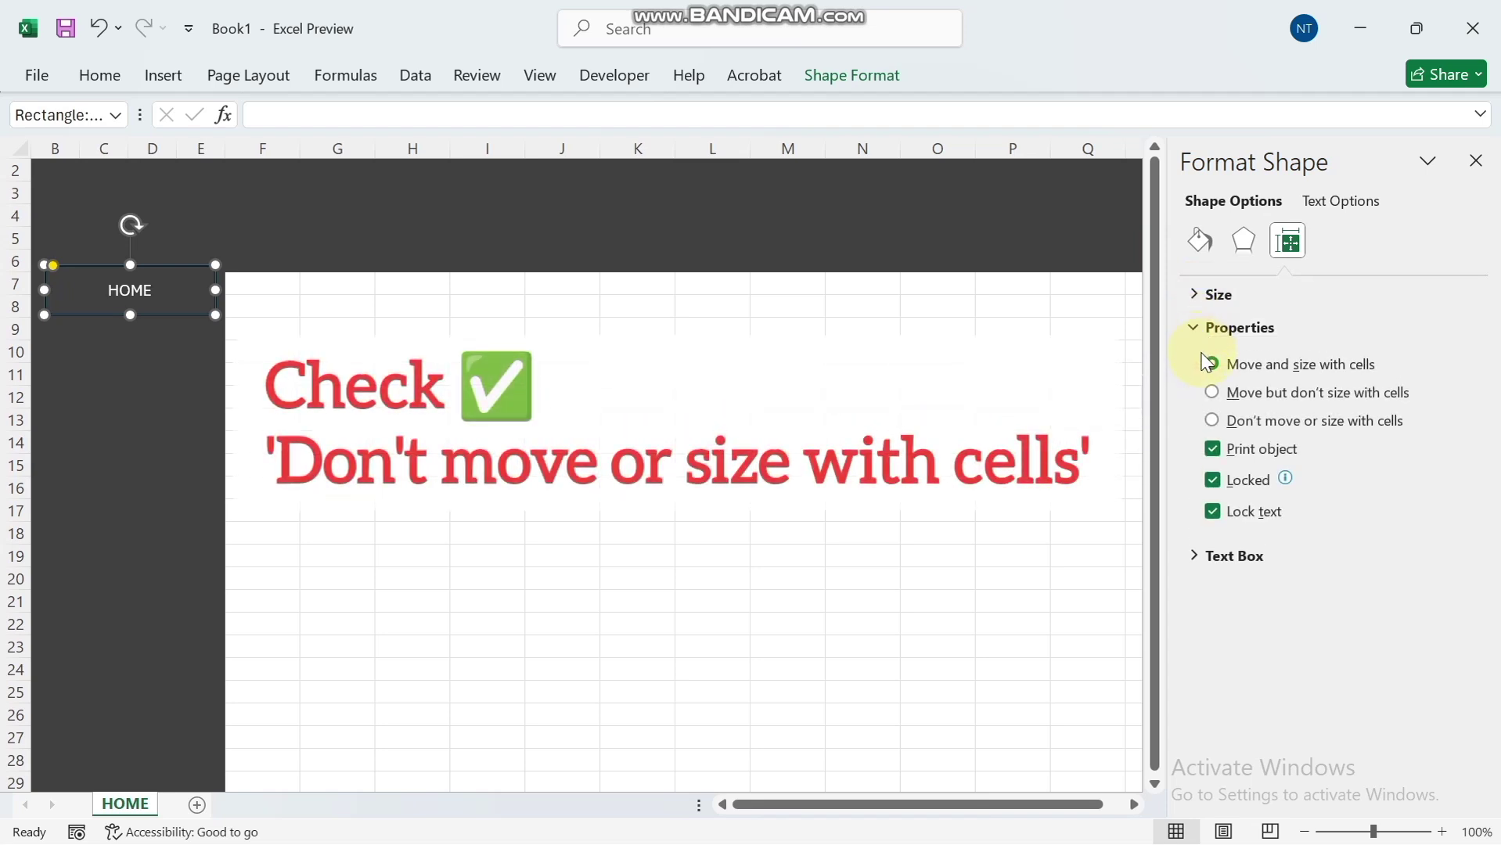
{"action": "left_click", "coordinate": [1213, 421]}
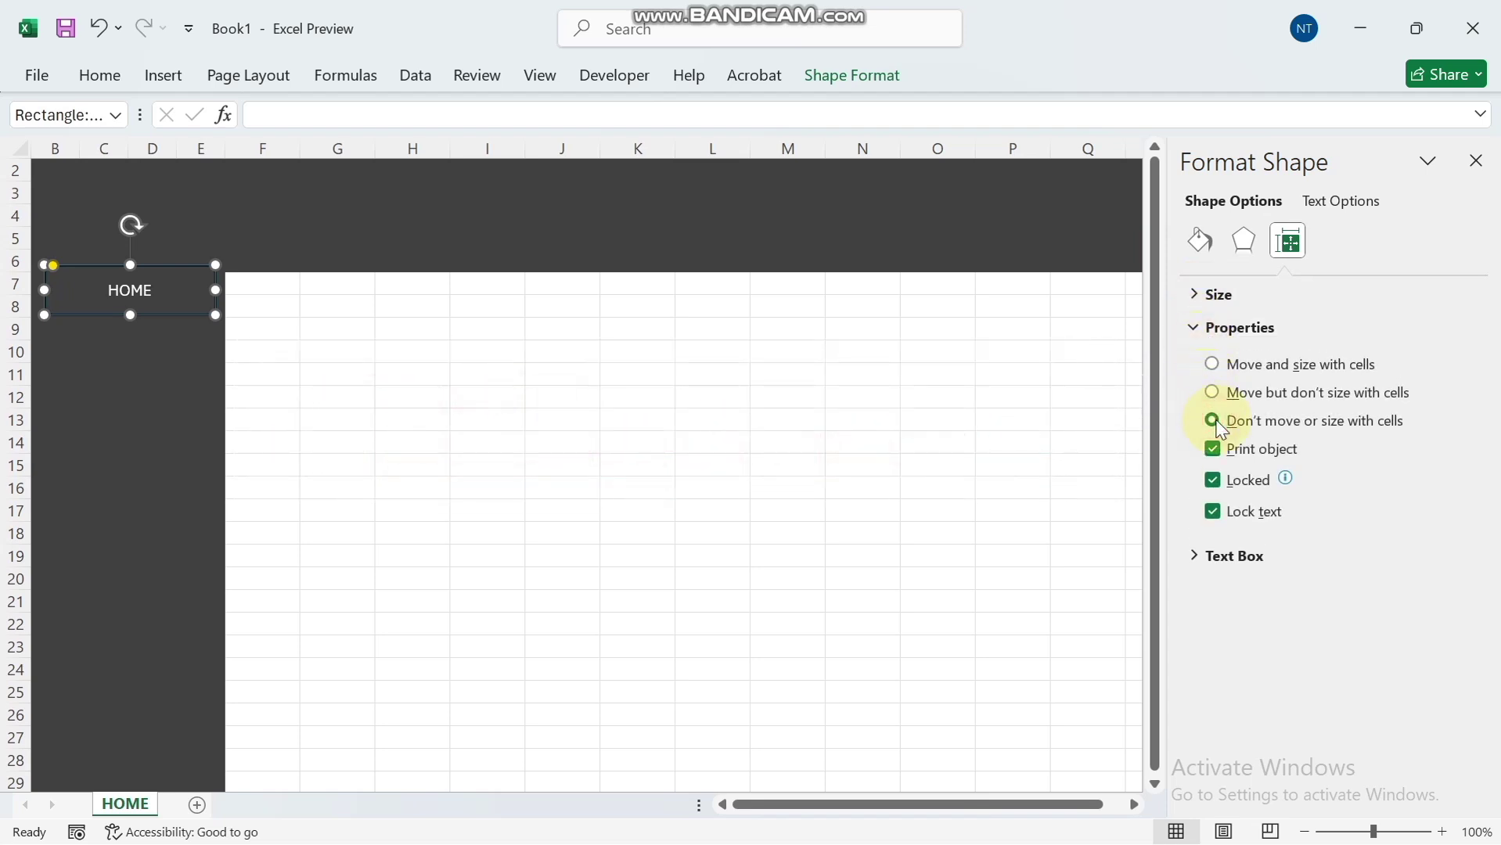
{"action": "left_click", "coordinate": [1214, 449]}
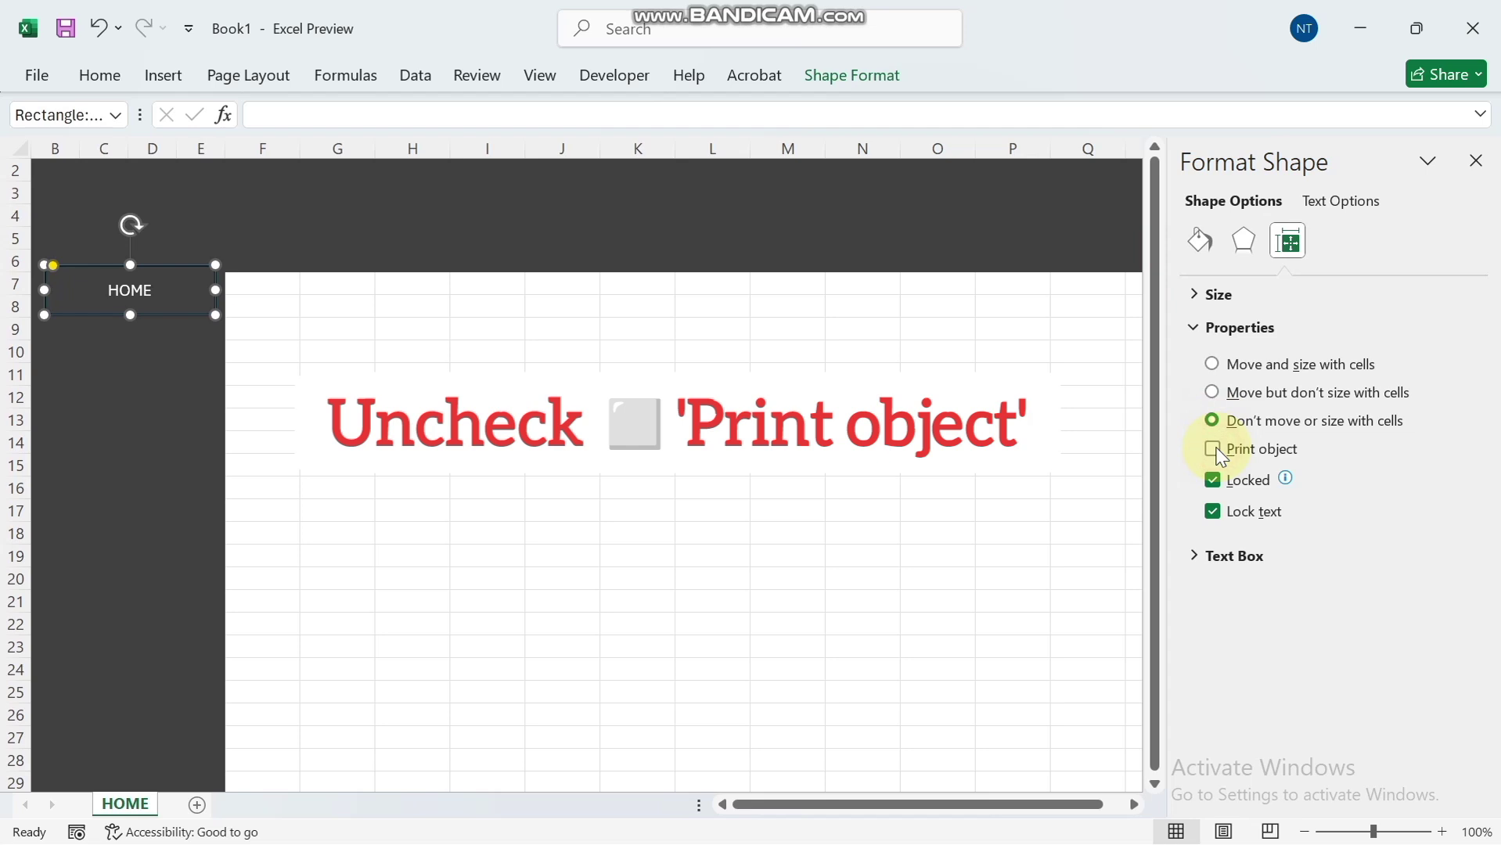
{"action": "left_click", "coordinate": [1200, 241]}
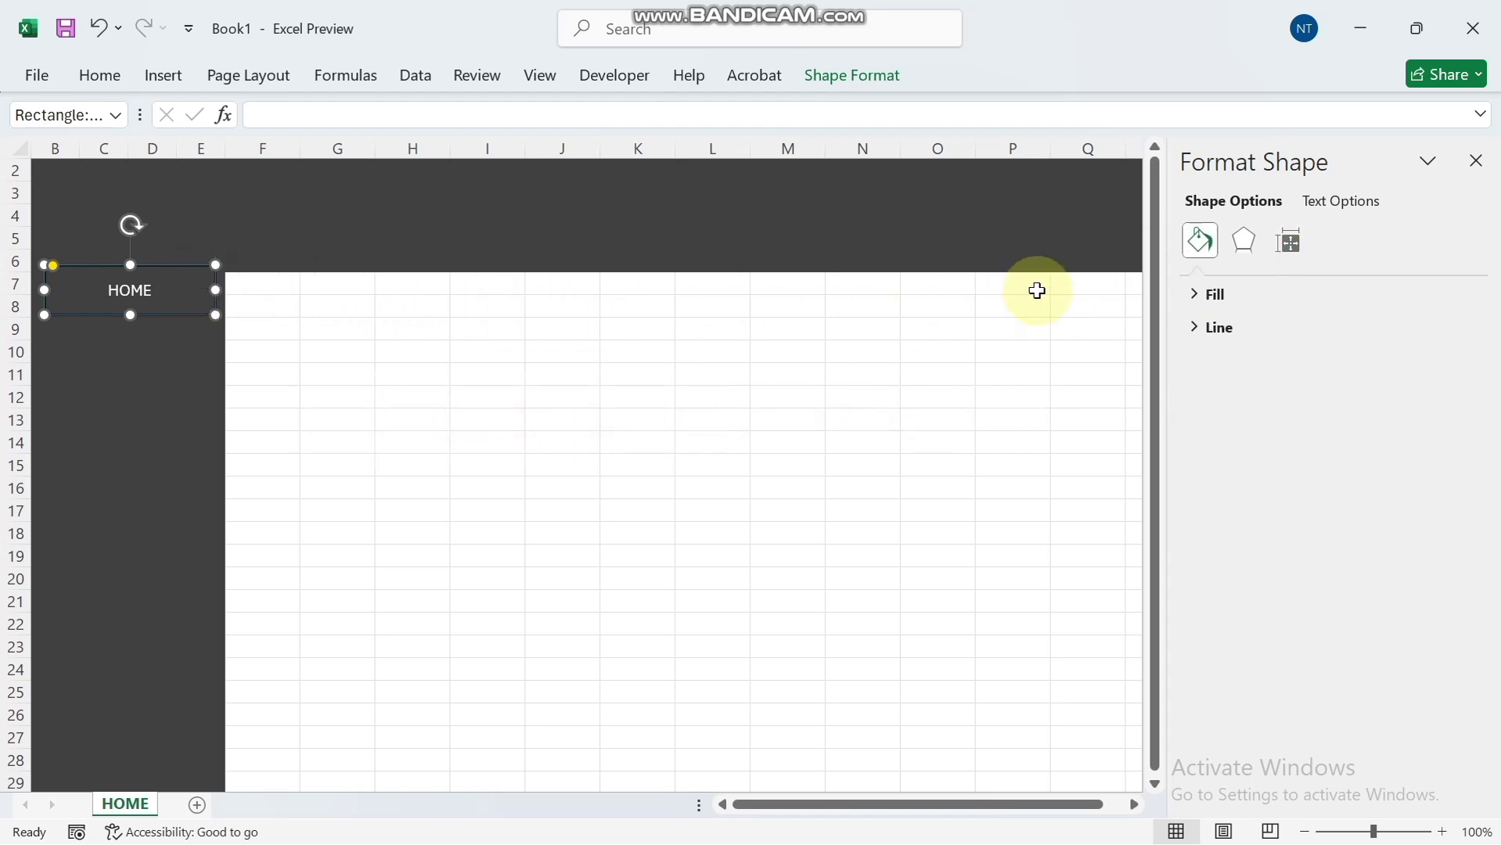
{"action": "left_click", "coordinate": [1481, 166]}
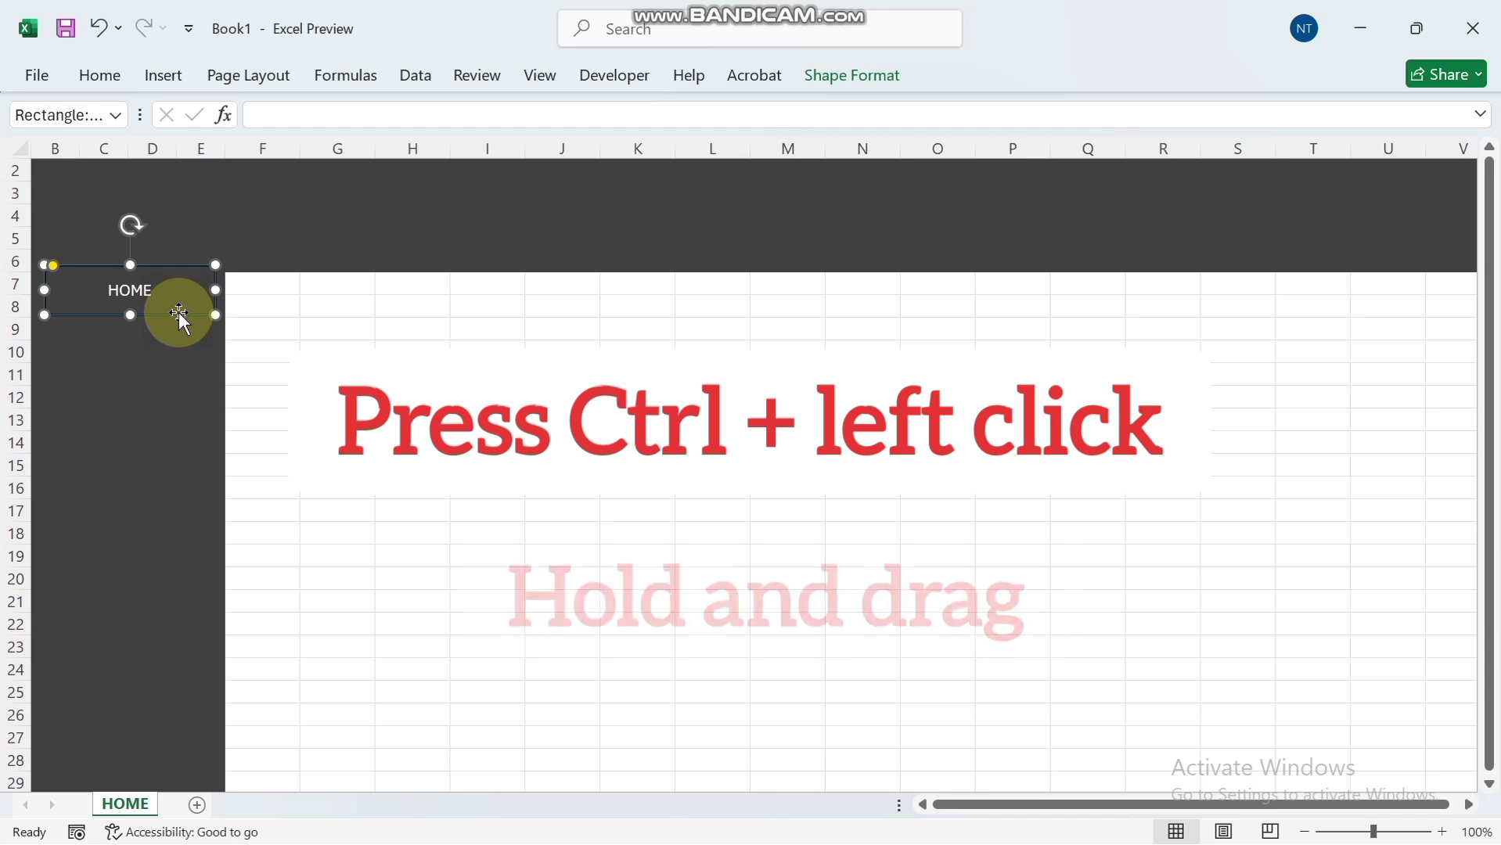
Duplicate the HOME button directly below itself and change the copy's text to TEACHERS.
{"action": "left_click_drag", "start_coordinate": [178, 313], "coordinate": [158, 342]}
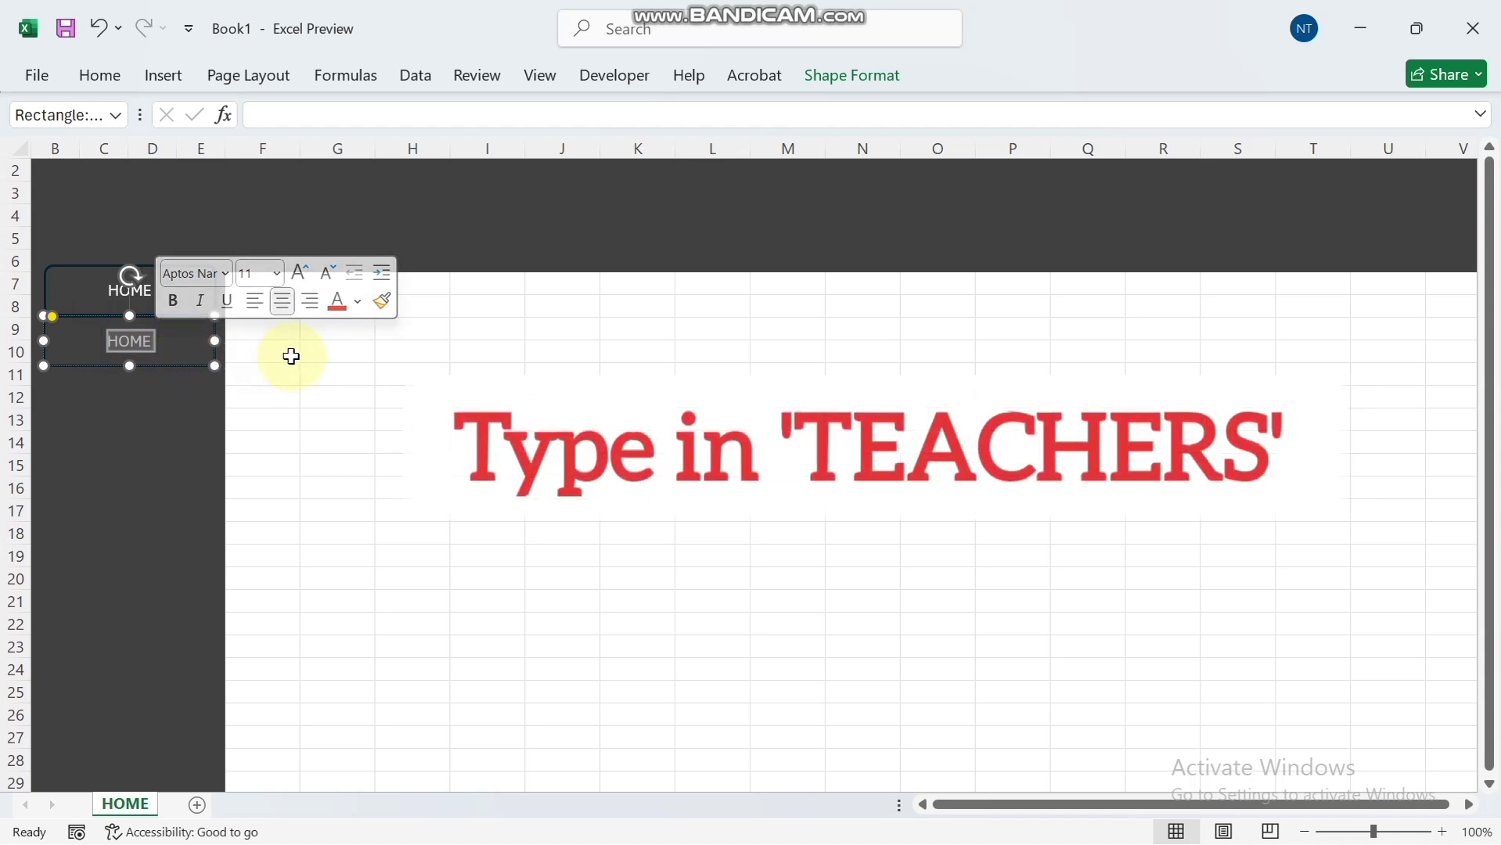
{"action": "type", "text": "TE"}
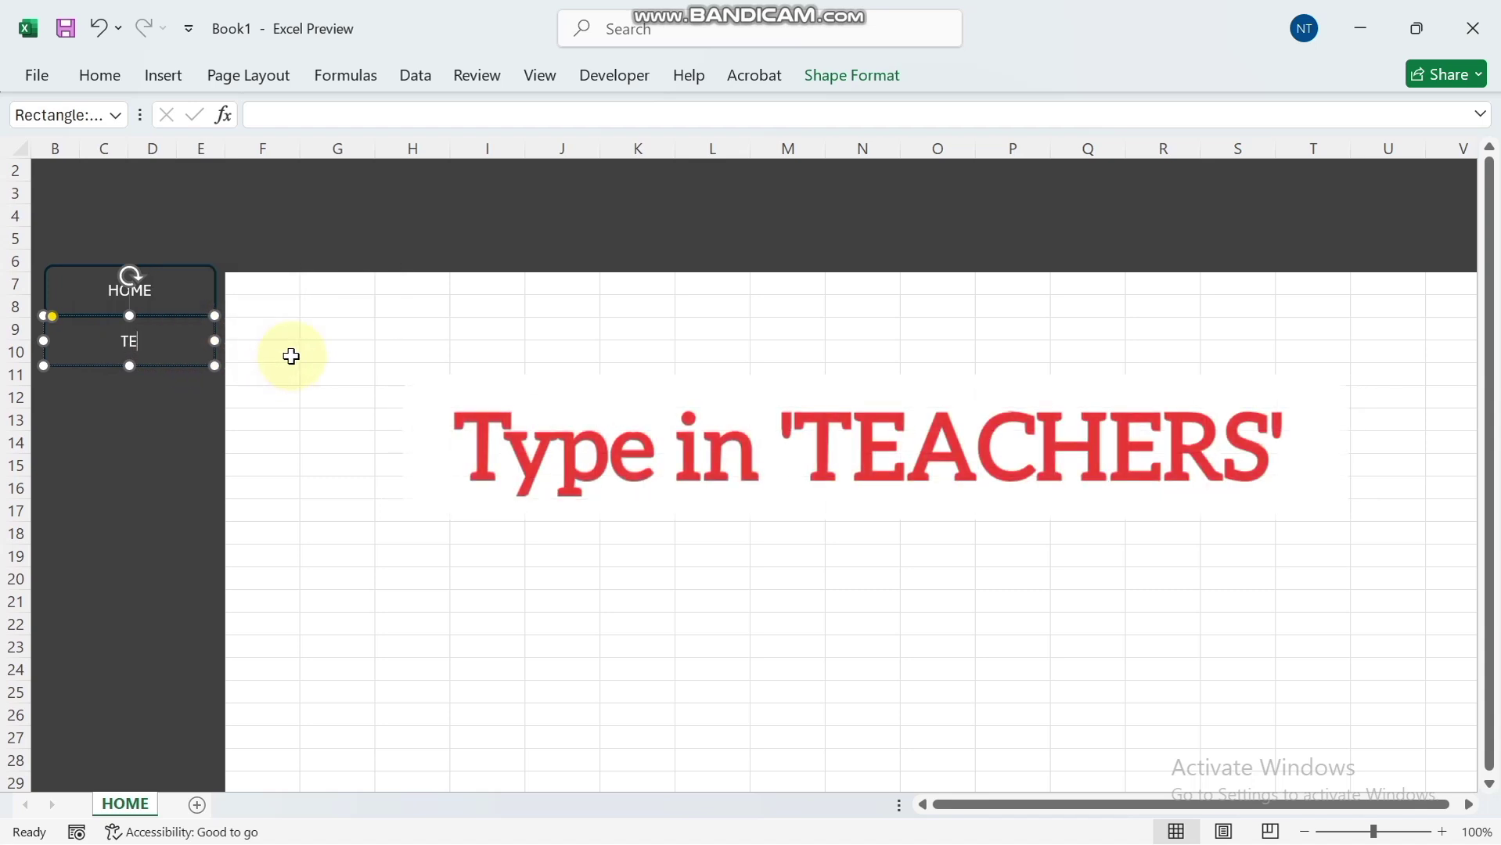
{"action": "type", "text": "ACHERS"}
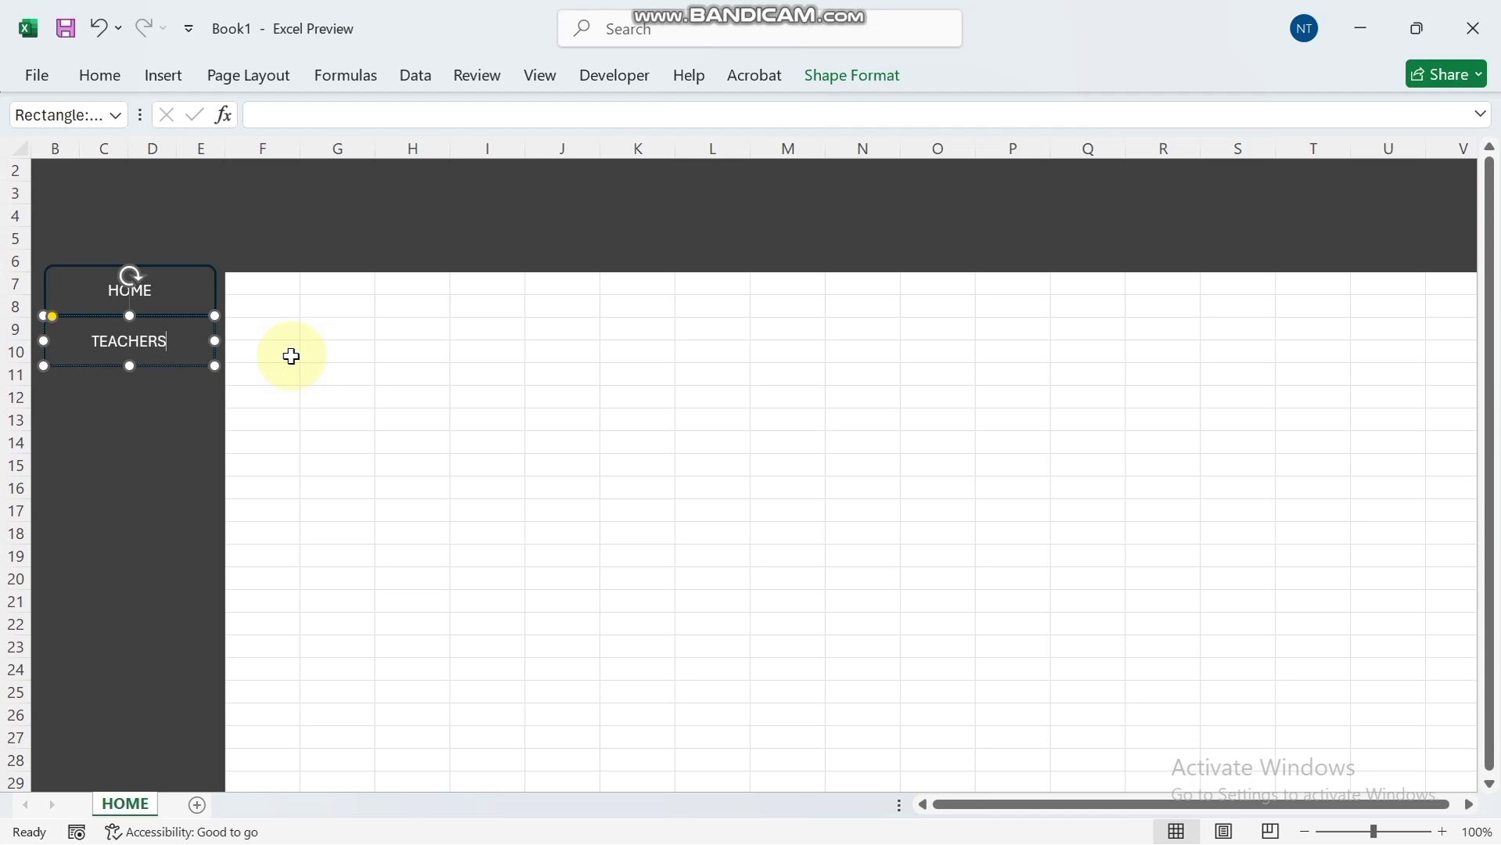
Align the TEACHERS button under HOME, duplicate it directly below, and label the copy SUBJECTS.
{"action": "left_click", "coordinate": [191, 364], "text": "ctrl"}
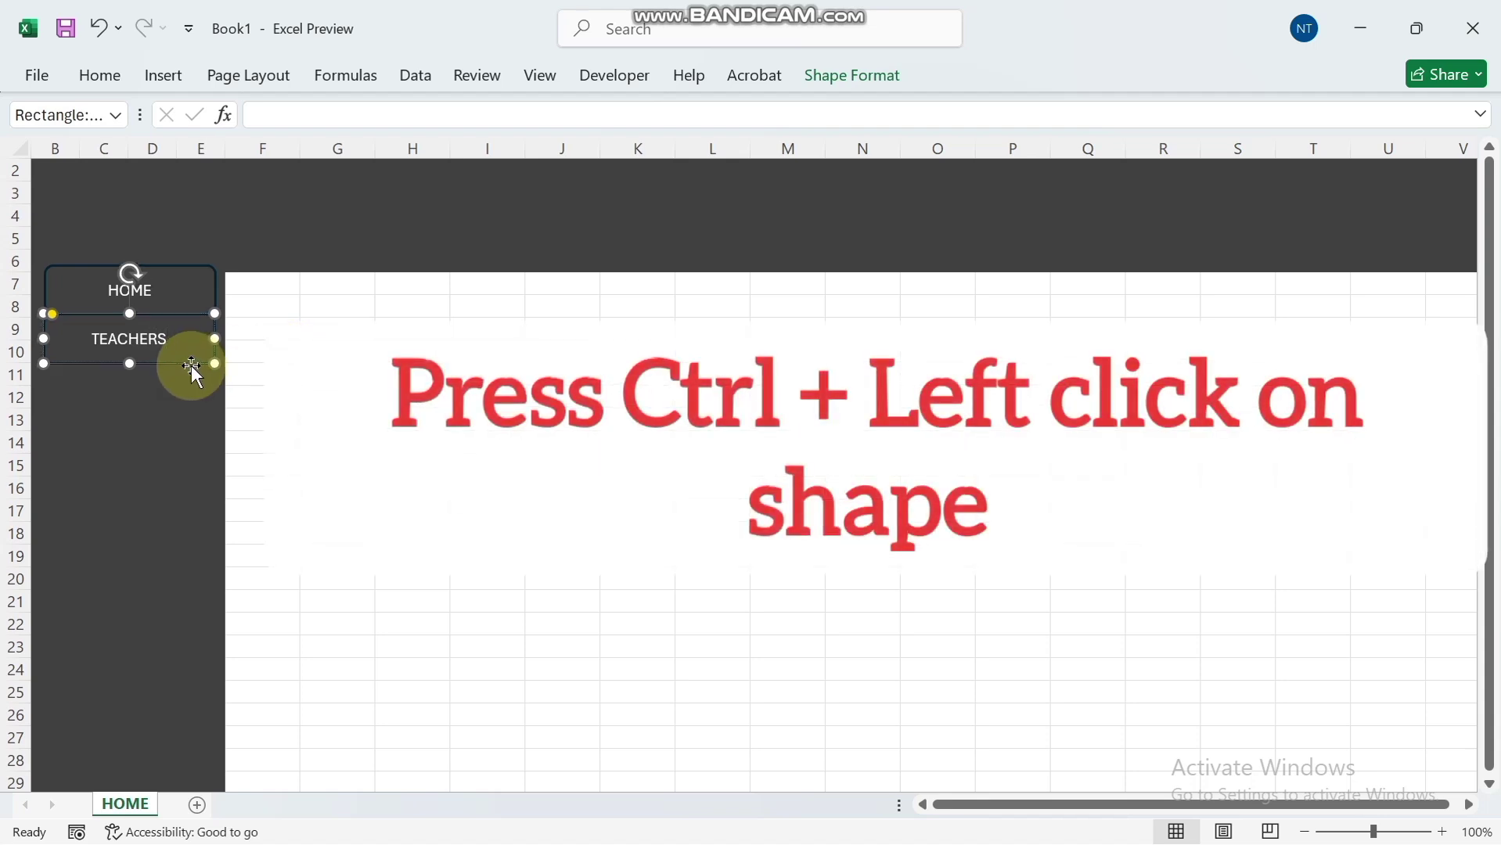
{"action": "left_click_drag", "start_coordinate": [191, 365], "coordinate": [193, 412]}
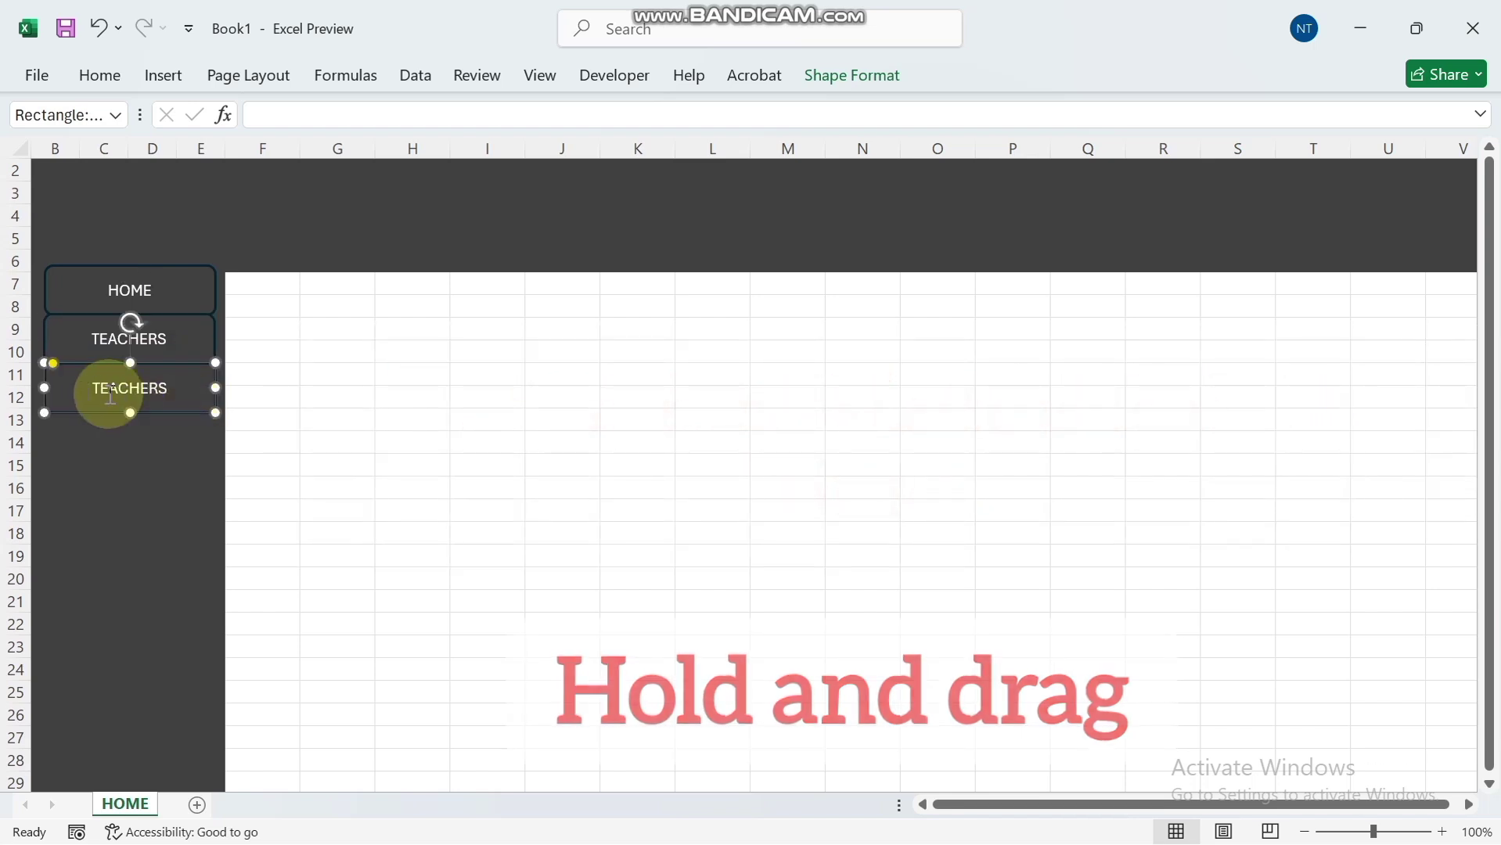
{"action": "left_click_drag", "start_coordinate": [84, 387], "coordinate": [169, 388]}
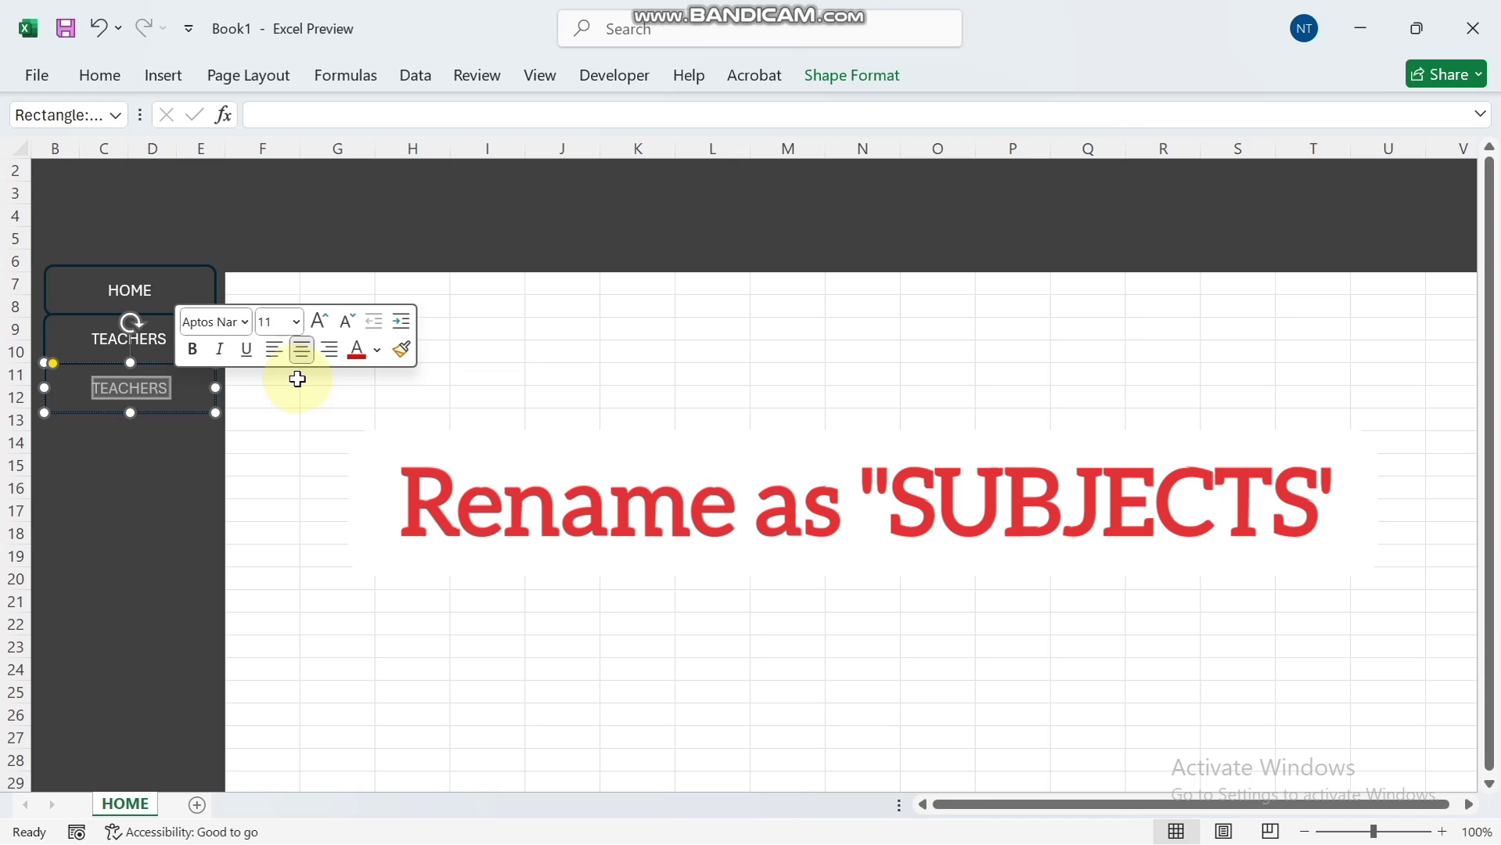
{"action": "type", "text": "SUBJECTS"}
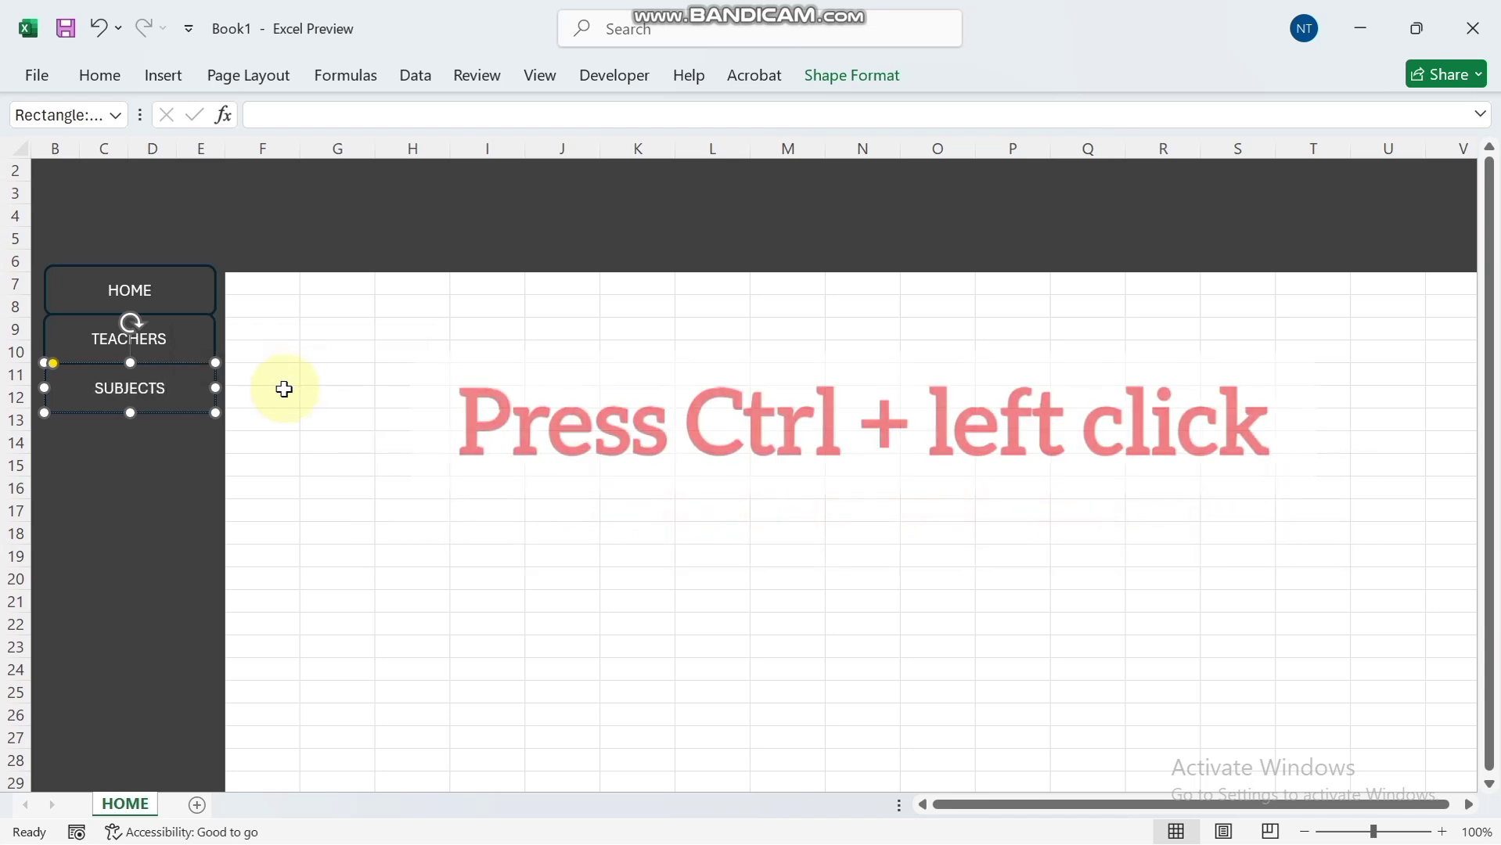
Duplicate the SUBJECTS button directly below itself and change the copy's text to STUDENT DATA.
{"action": "left_click_drag", "start_coordinate": [165, 433], "coordinate": [166, 461]}
{"action": "double_click", "coordinate": [105, 428]}
{"action": "type", "text": "ST"}
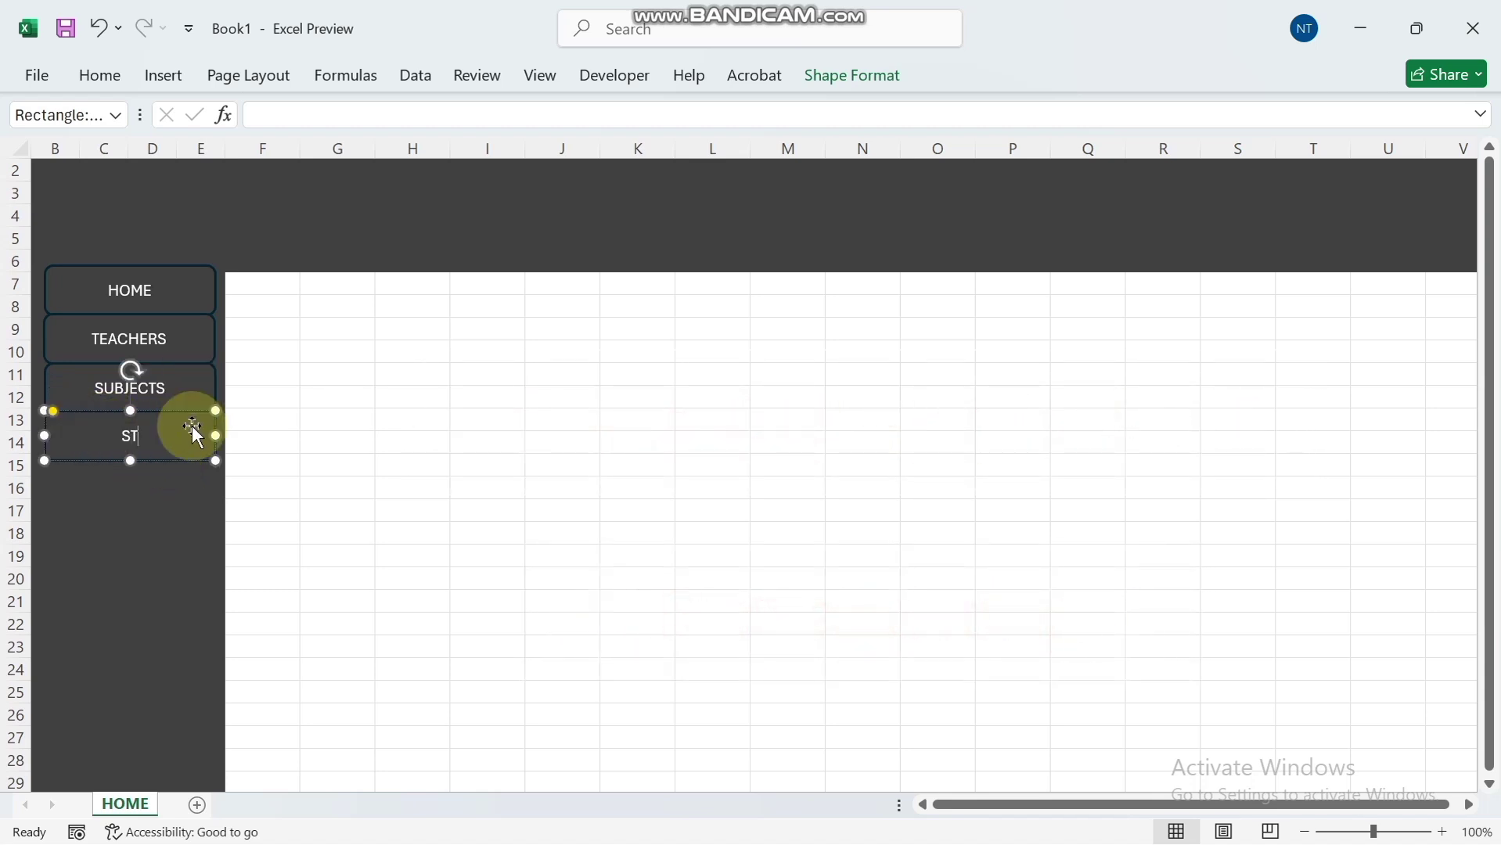
{"action": "type", "text": "UDENT DATA"}
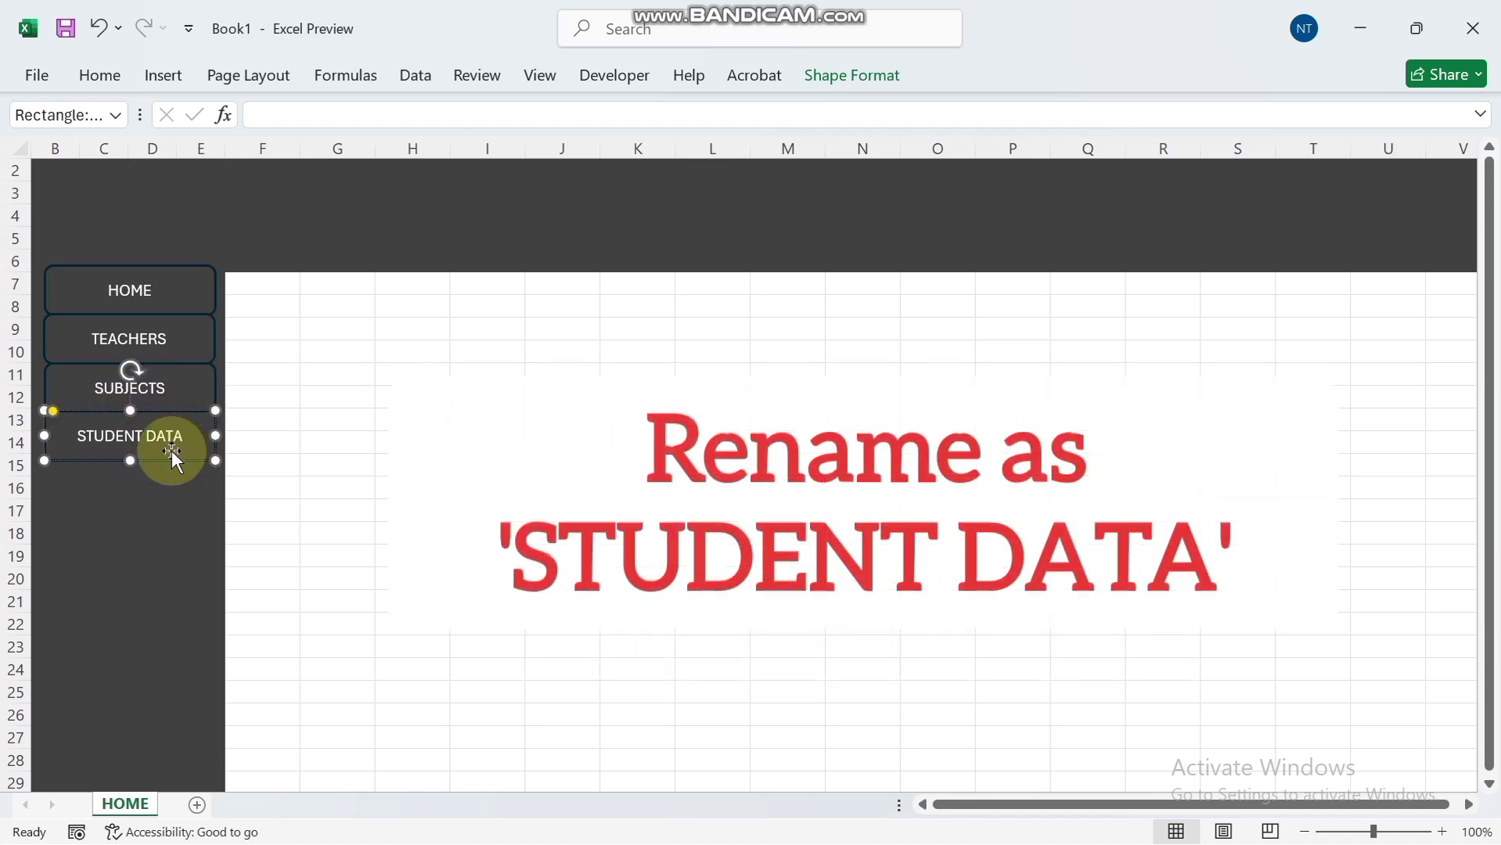
Duplicate the STUDENT DATA button directly below itself and change the copy's text to SAPS.
{"action": "left_click_drag", "start_coordinate": [159, 459], "coordinate": [162, 509]}
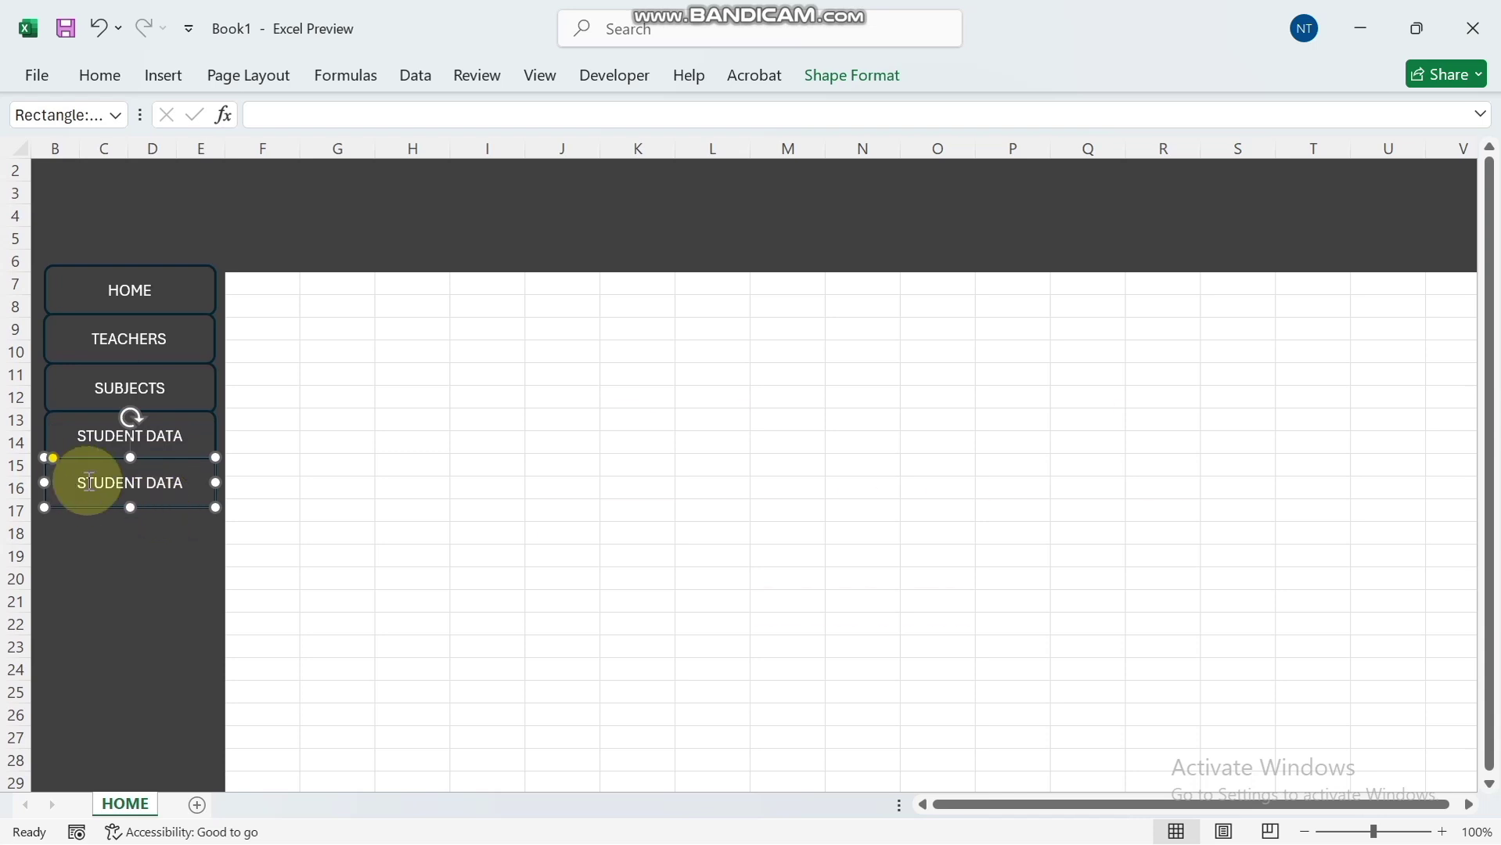
{"action": "left_click_drag", "start_coordinate": [79, 483], "coordinate": [195, 500]}
{"action": "type", "text": "SAPS"}
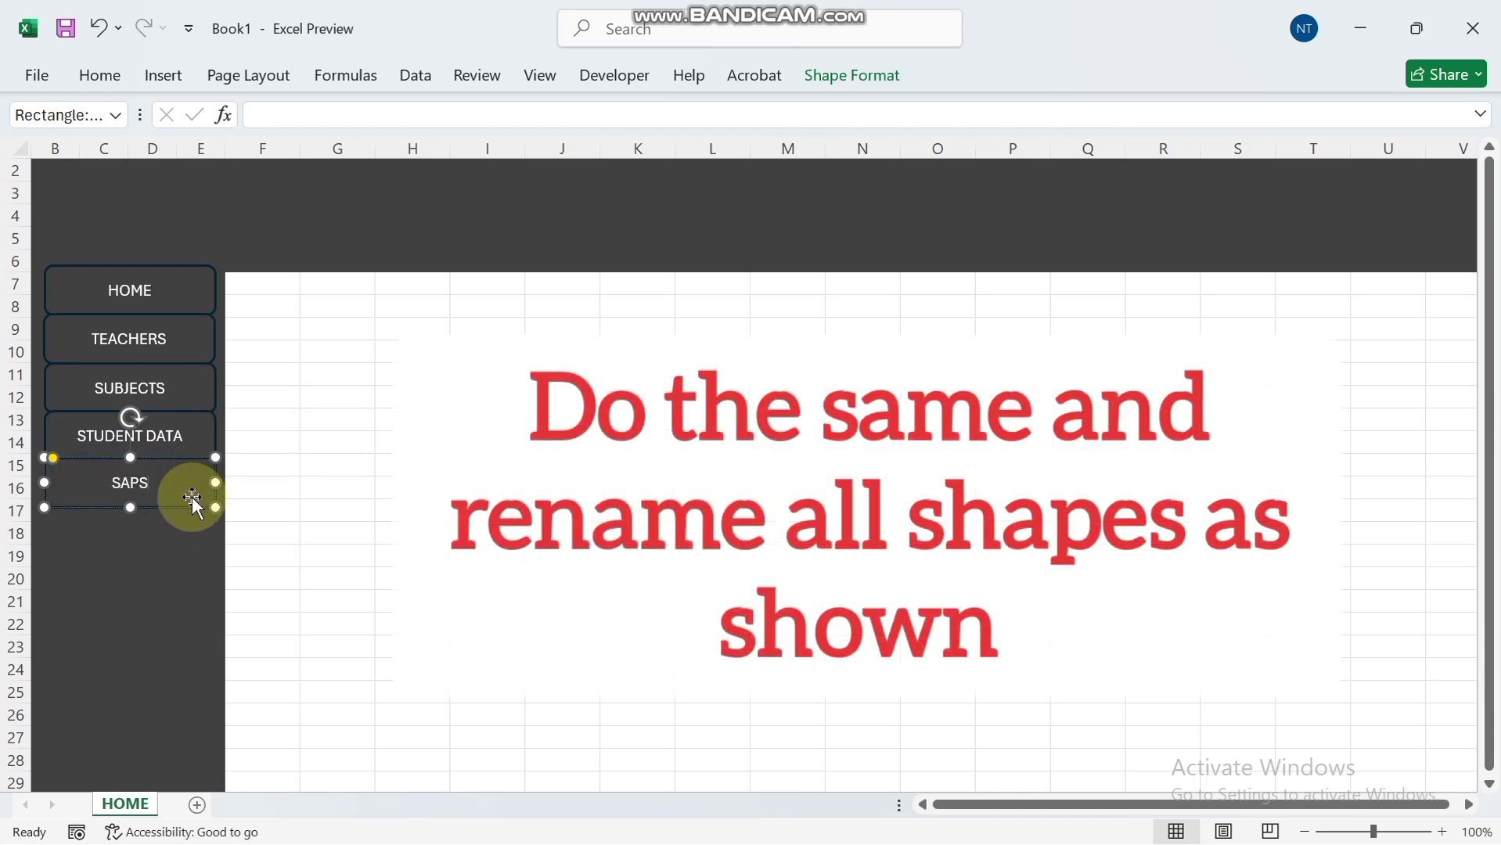
Duplicate the SAPS button directly below itself and change the copy's text to SASS.
{"action": "left_click", "coordinate": [186, 506]}
{"action": "left_click_drag", "start_coordinate": [185, 506], "coordinate": [186, 558]}
{"action": "double_click", "coordinate": [120, 536]}
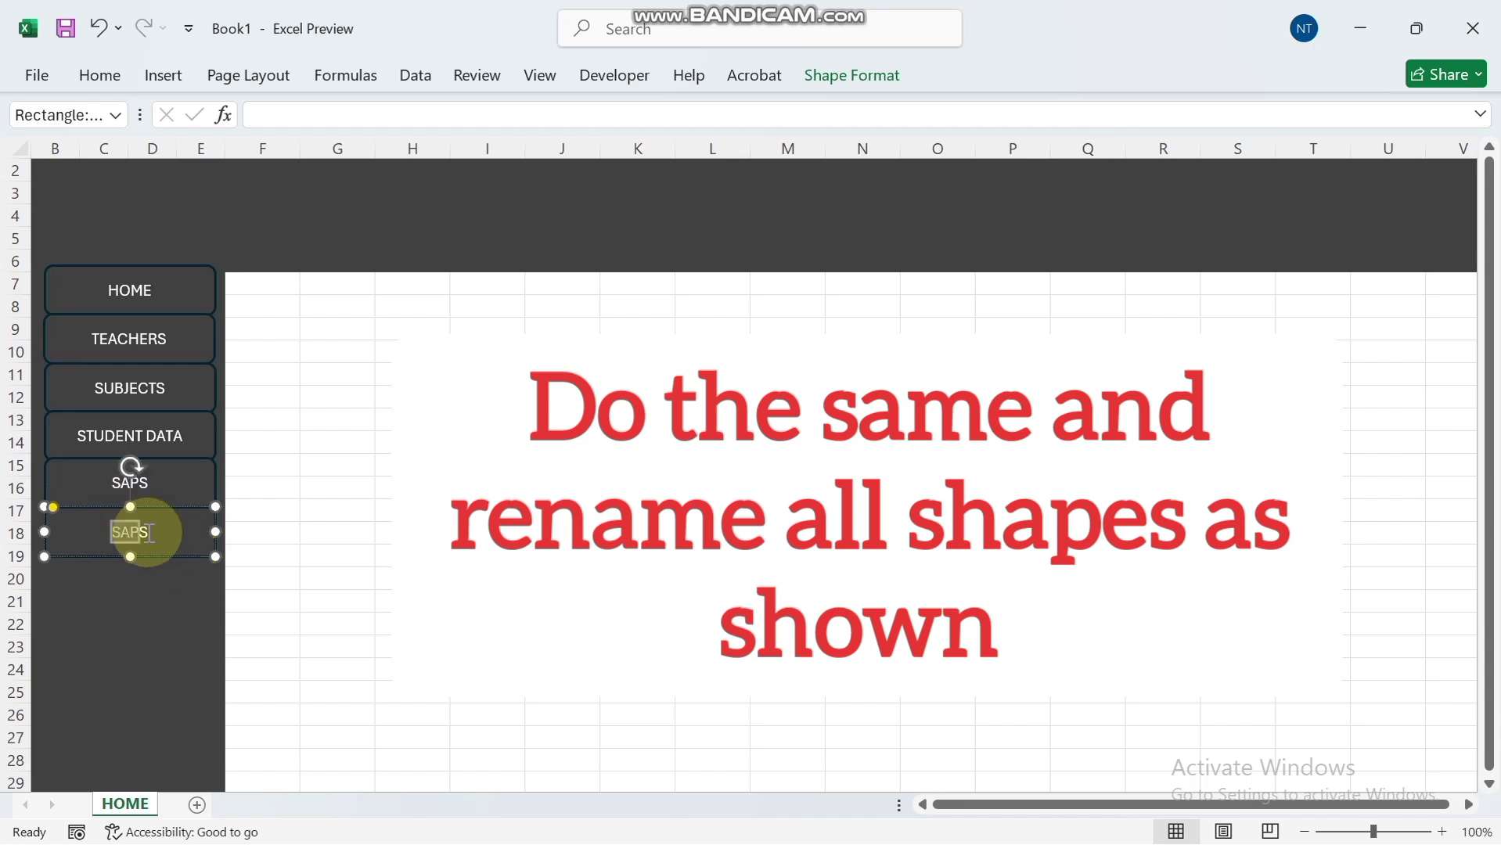
{"action": "type", "text": "S"}
Add two more copies of the button below SASS, labelled REPORT CARDS and SIBS.
{"action": "left_click_drag", "start_coordinate": [165, 540], "coordinate": [168, 583]}
{"action": "type", "text": "REPORT CARDS"}
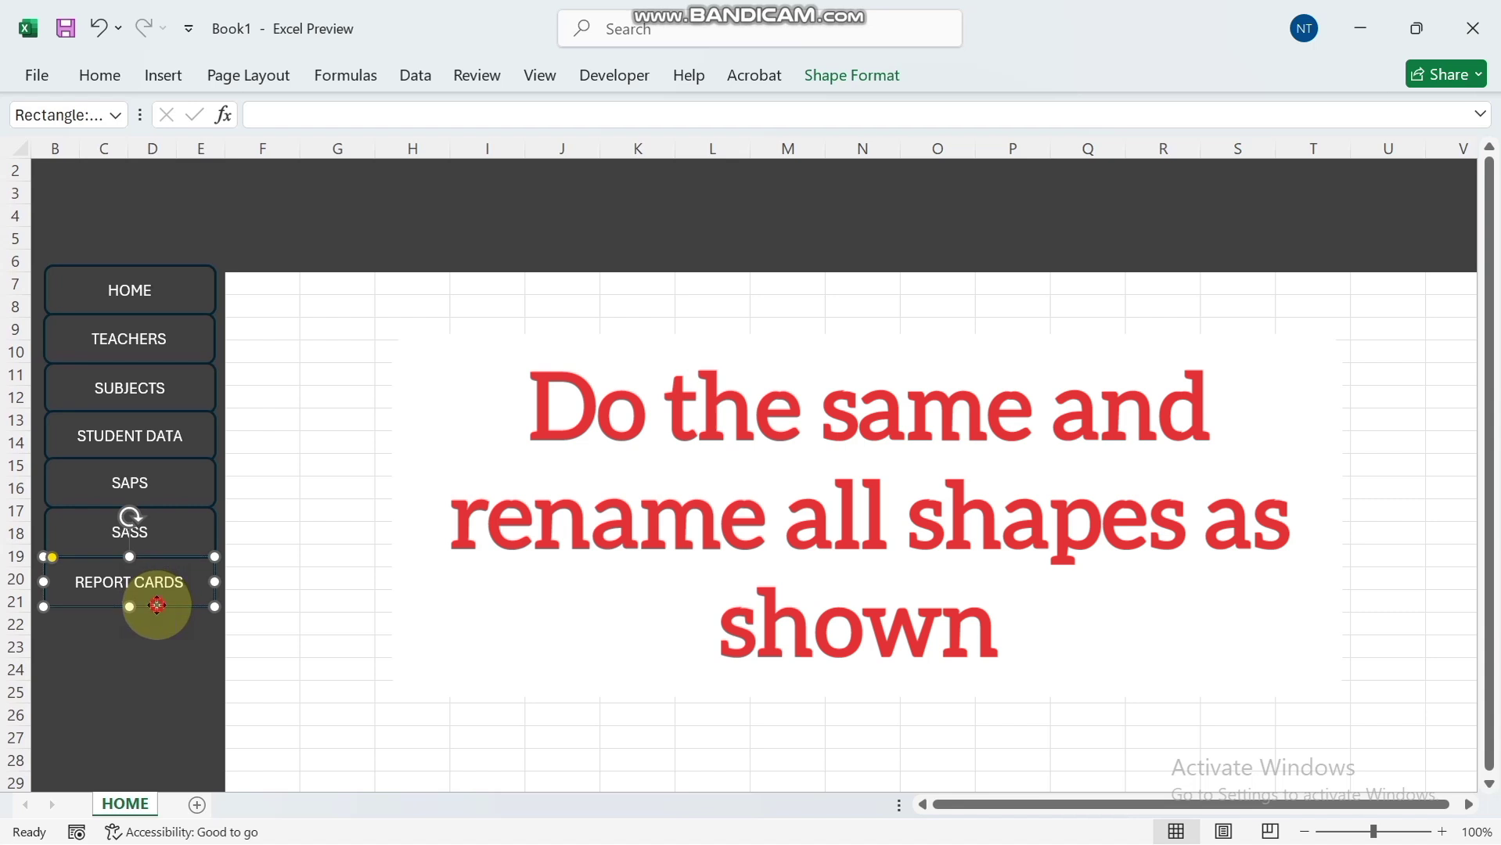
{"action": "left_click_drag", "start_coordinate": [156, 605], "coordinate": [179, 626]}
{"action": "type", "text": "SIBS"}
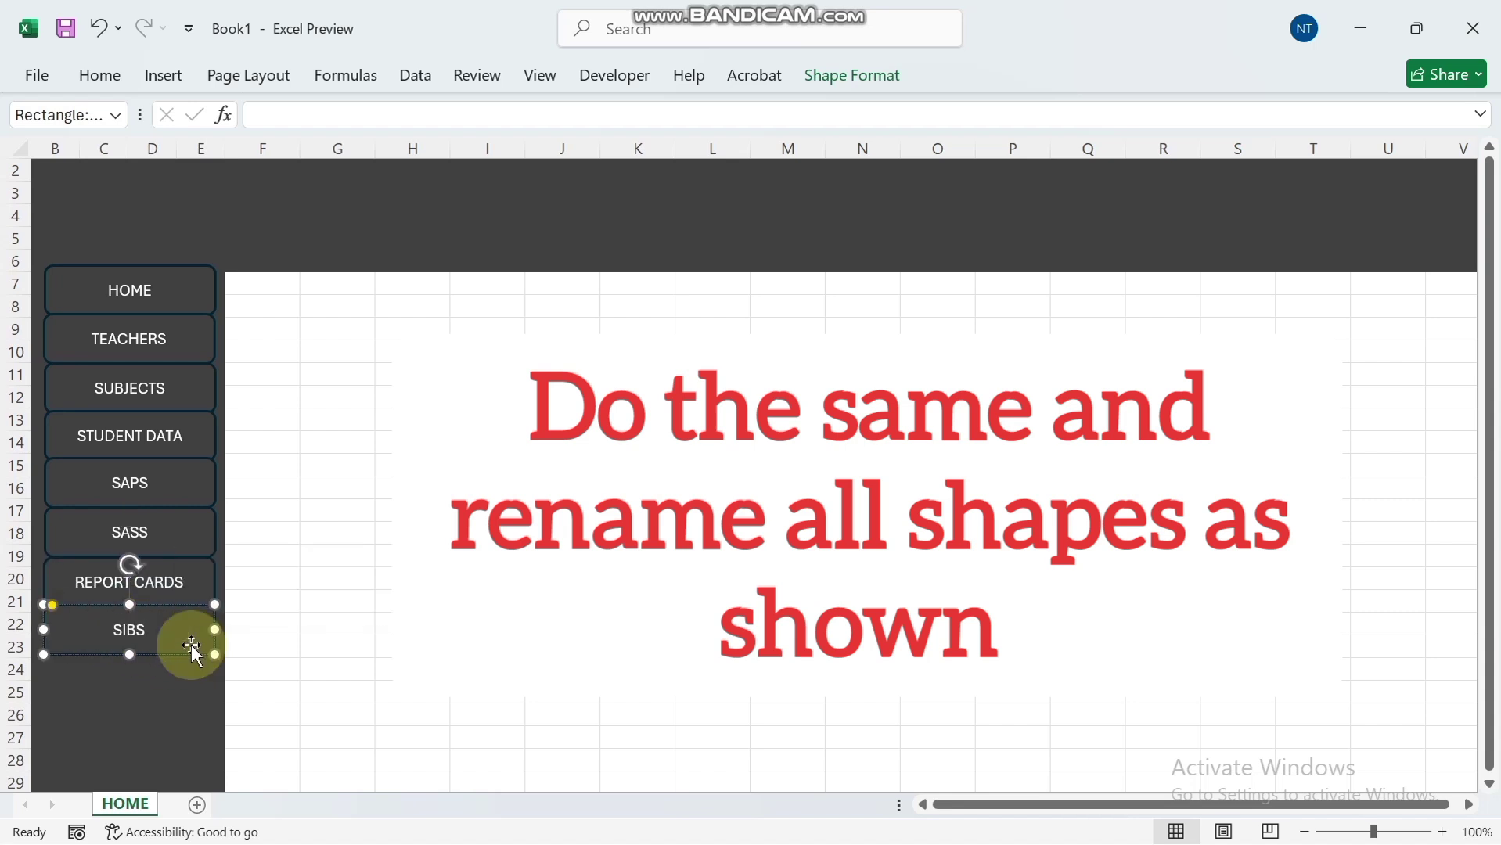
Duplicate the SIBS button directly below itself and change the copy's text to ID CARDS.
{"action": "left_click", "coordinate": [189, 649]}
{"action": "left_click_drag", "start_coordinate": [189, 649], "coordinate": [149, 688]}
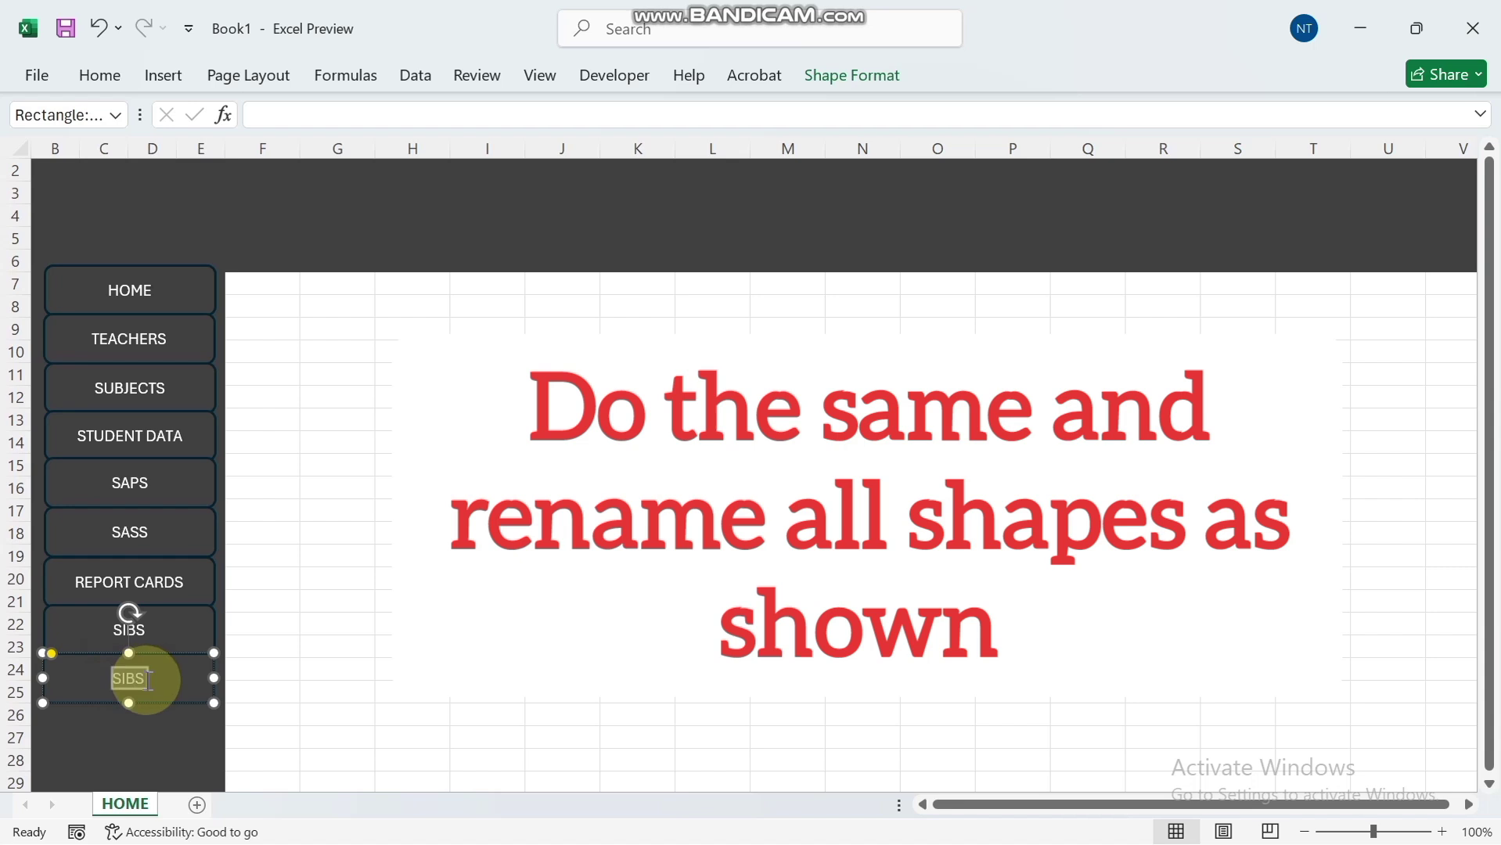
{"action": "type", "text": "ID CARDS"}
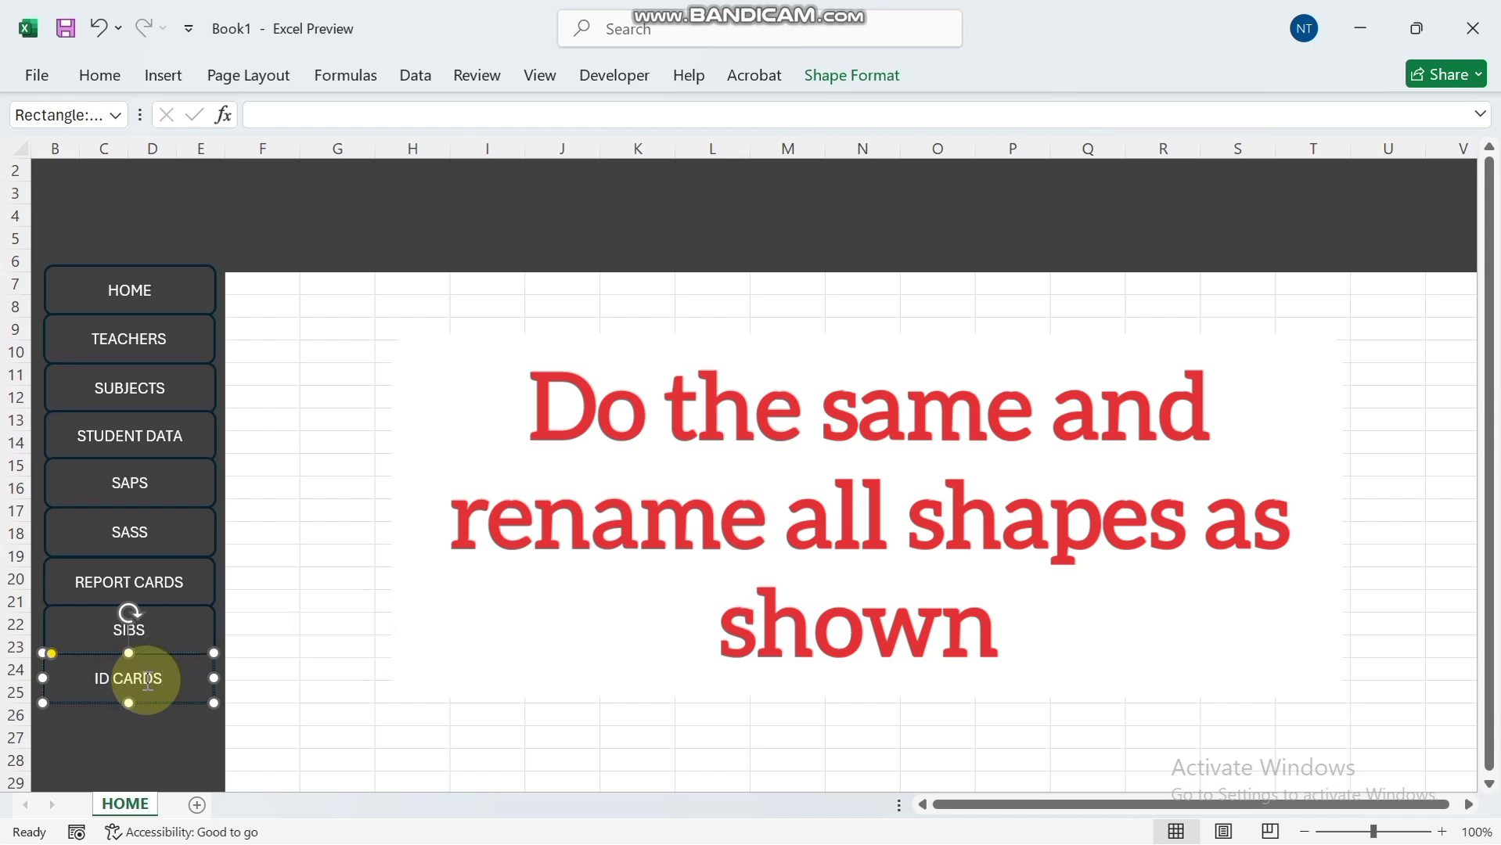
{"action": "left_click", "coordinate": [150, 698]}
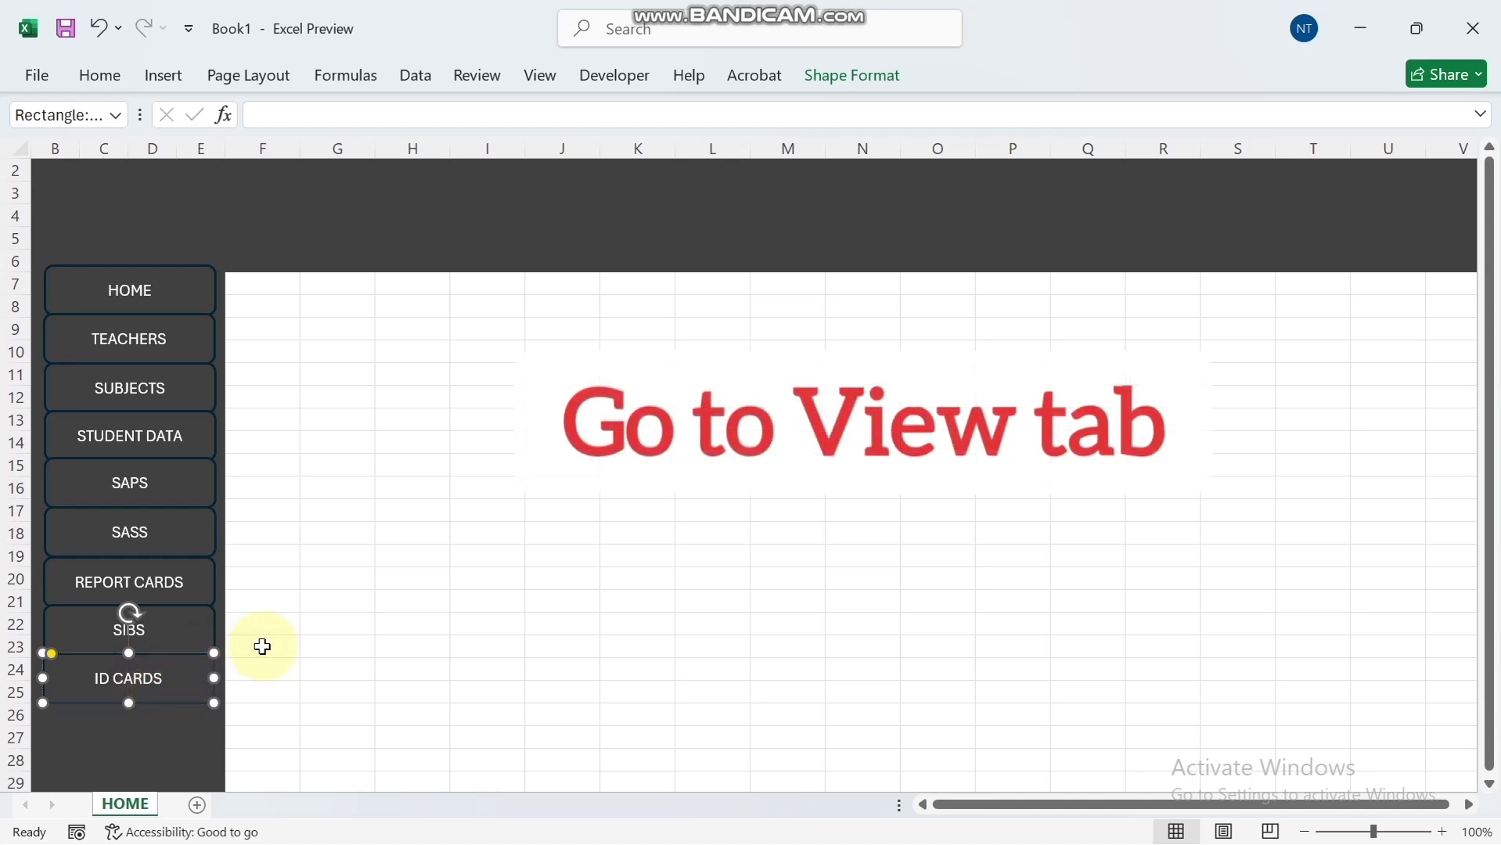
Start recording a new macro named HOME, stored in this workbook.
{"action": "left_click", "coordinate": [541, 76]}
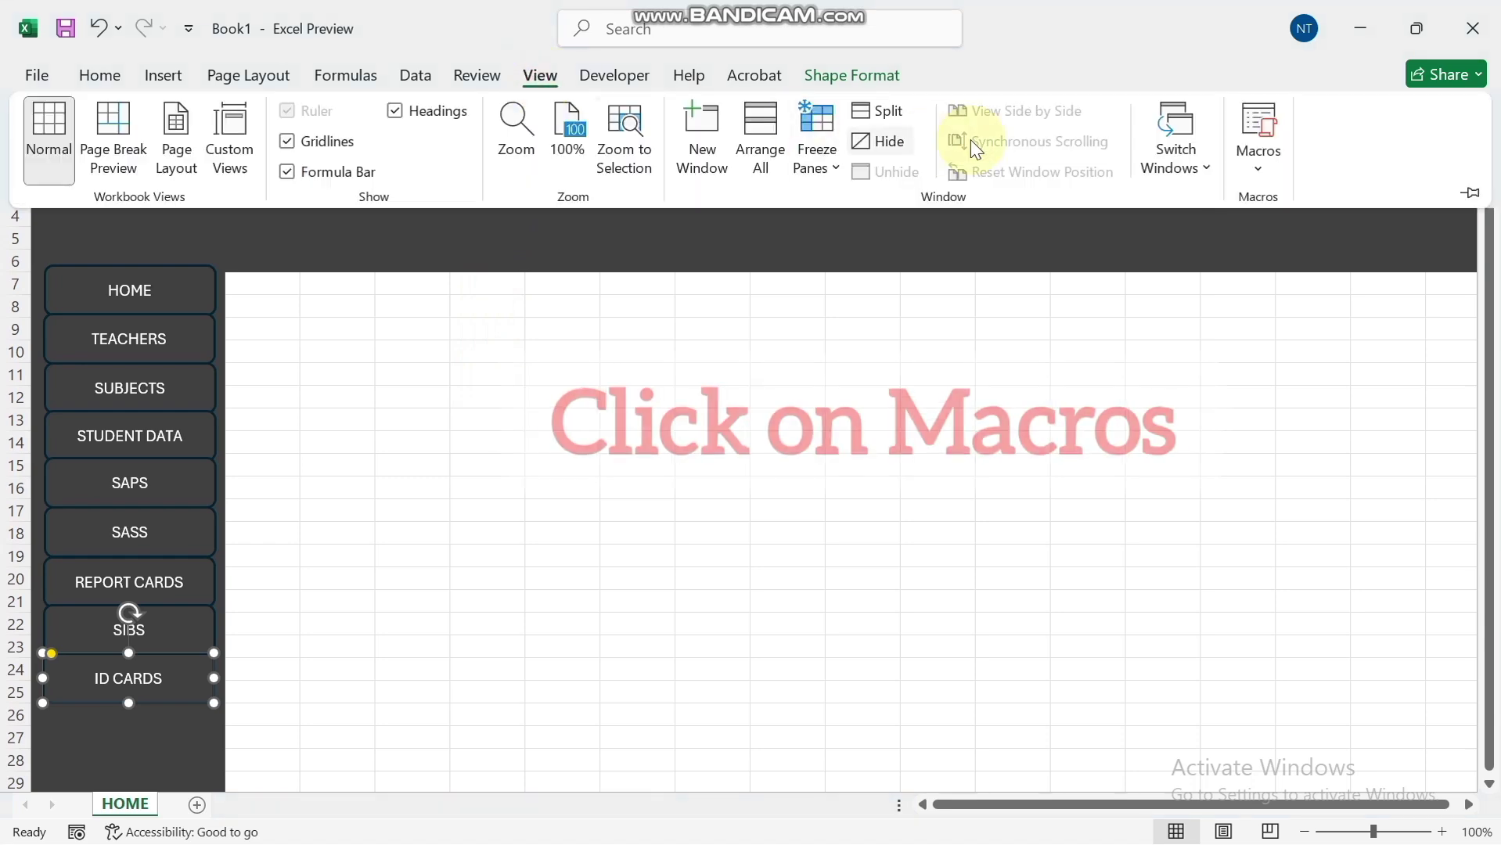
{"action": "left_click", "coordinate": [1258, 174]}
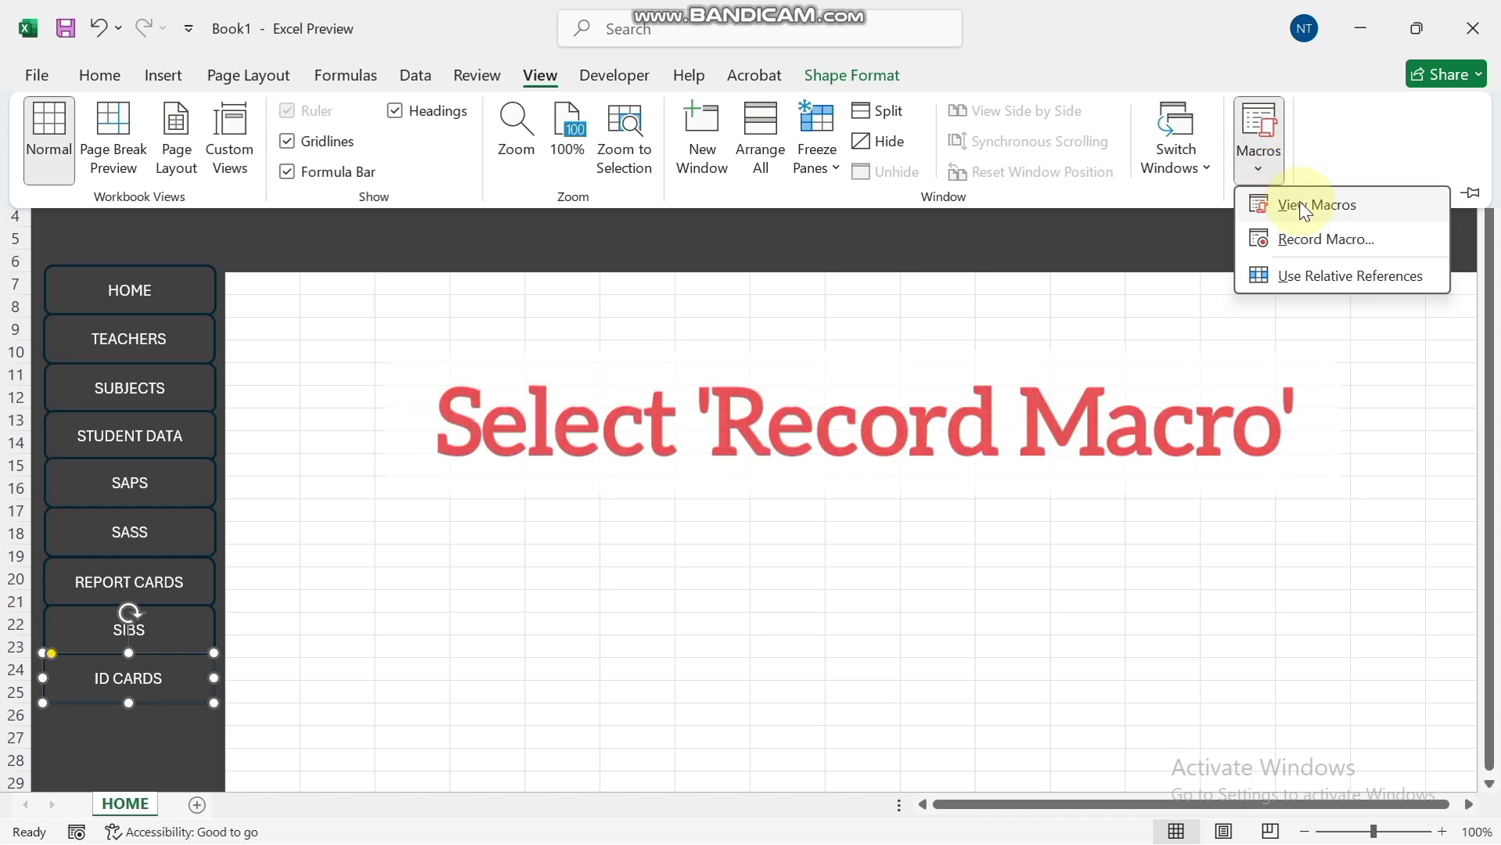
{"action": "left_click", "coordinate": [1318, 240]}
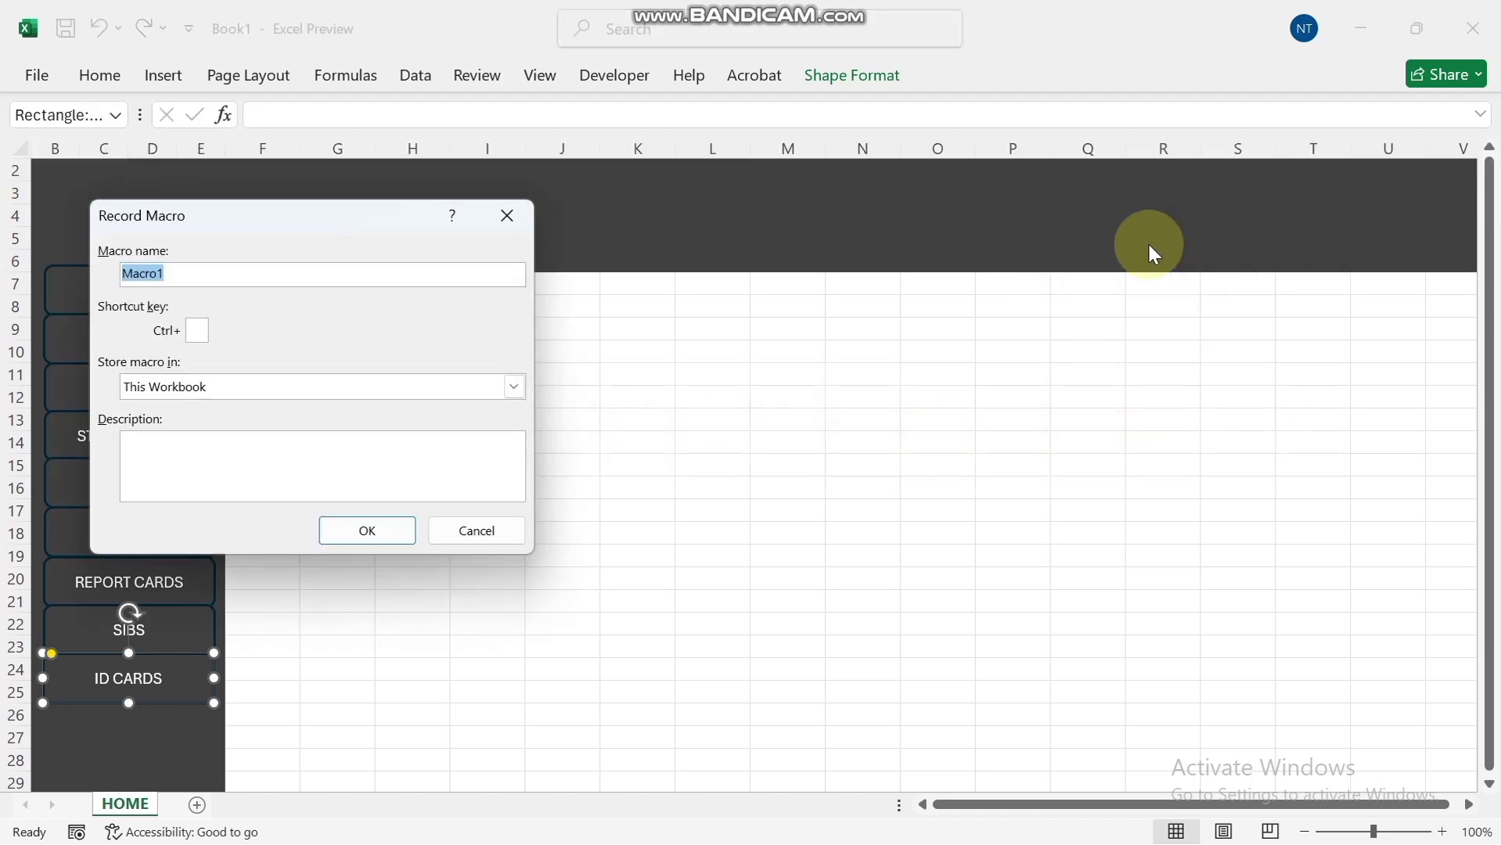
{"action": "left_click", "coordinate": [203, 275]}
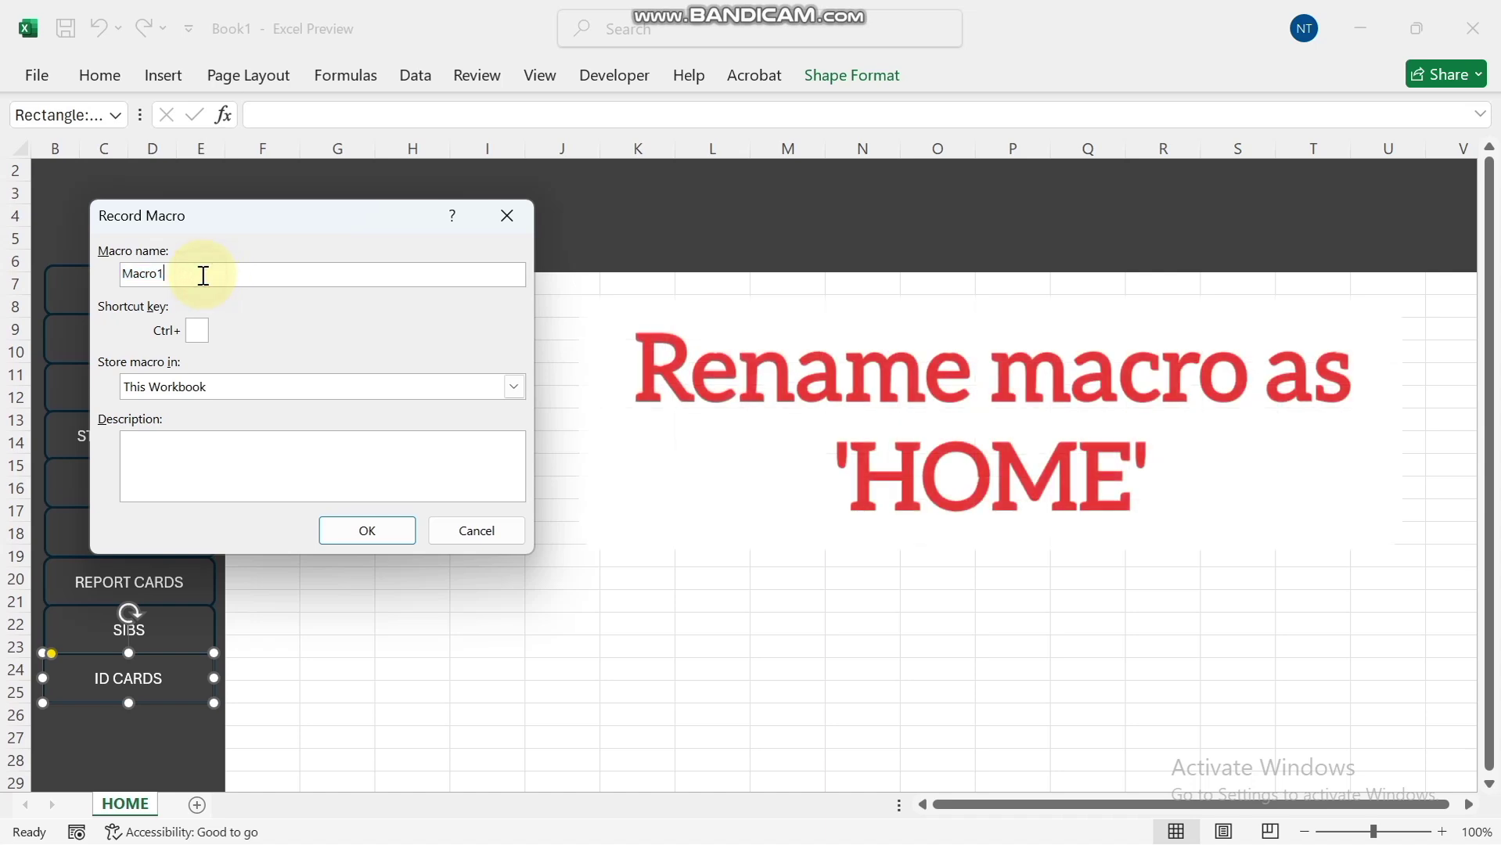
{"action": "key", "text": "BackSpace"}
{"action": "key", "text": "BackSpace"}
{"action": "key", "text": "BackSpace"}
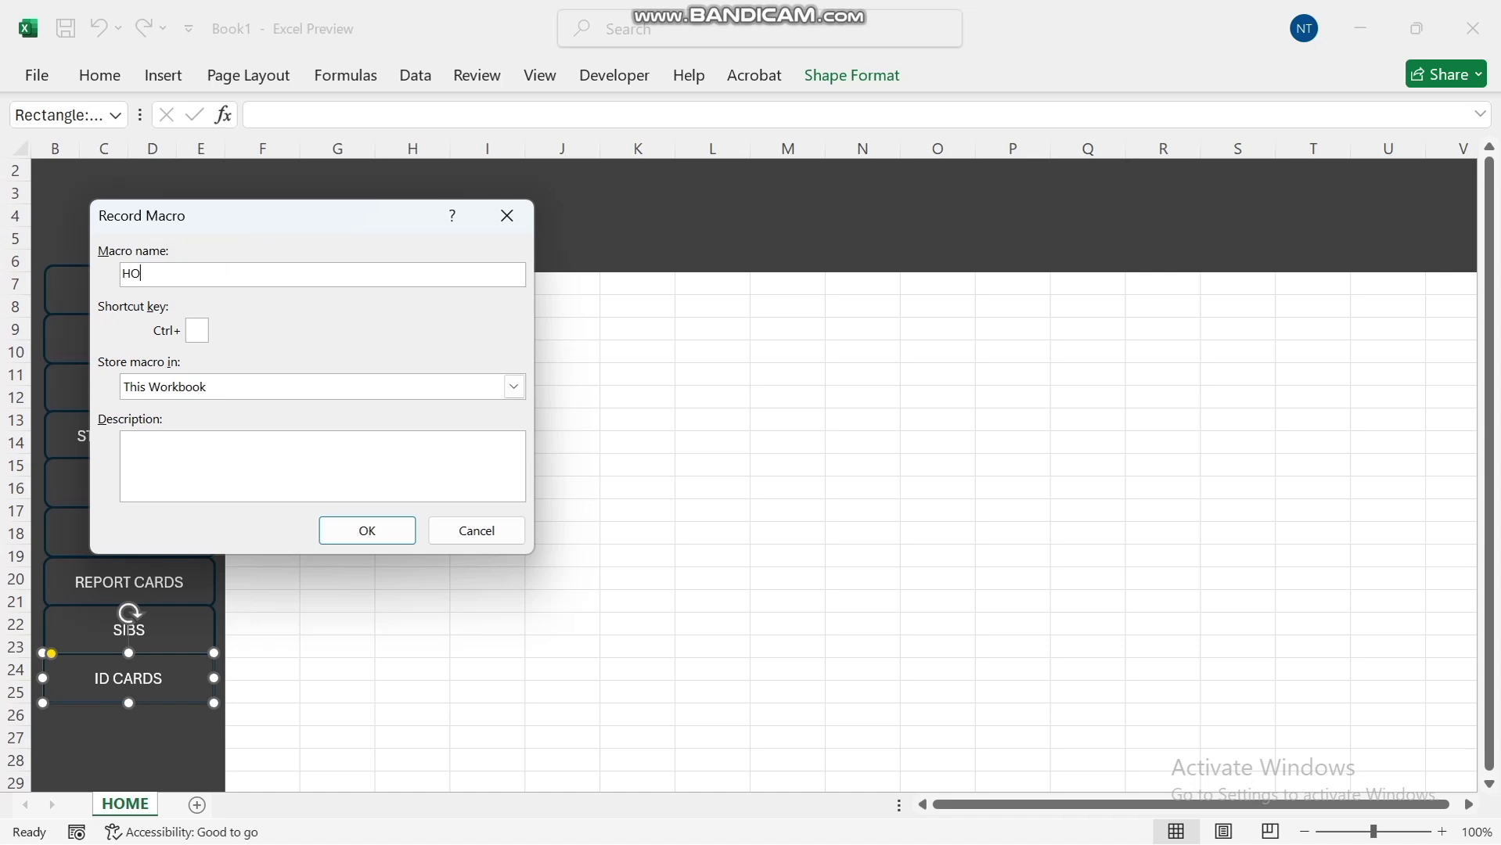
{"action": "left_click", "coordinate": [165, 278]}
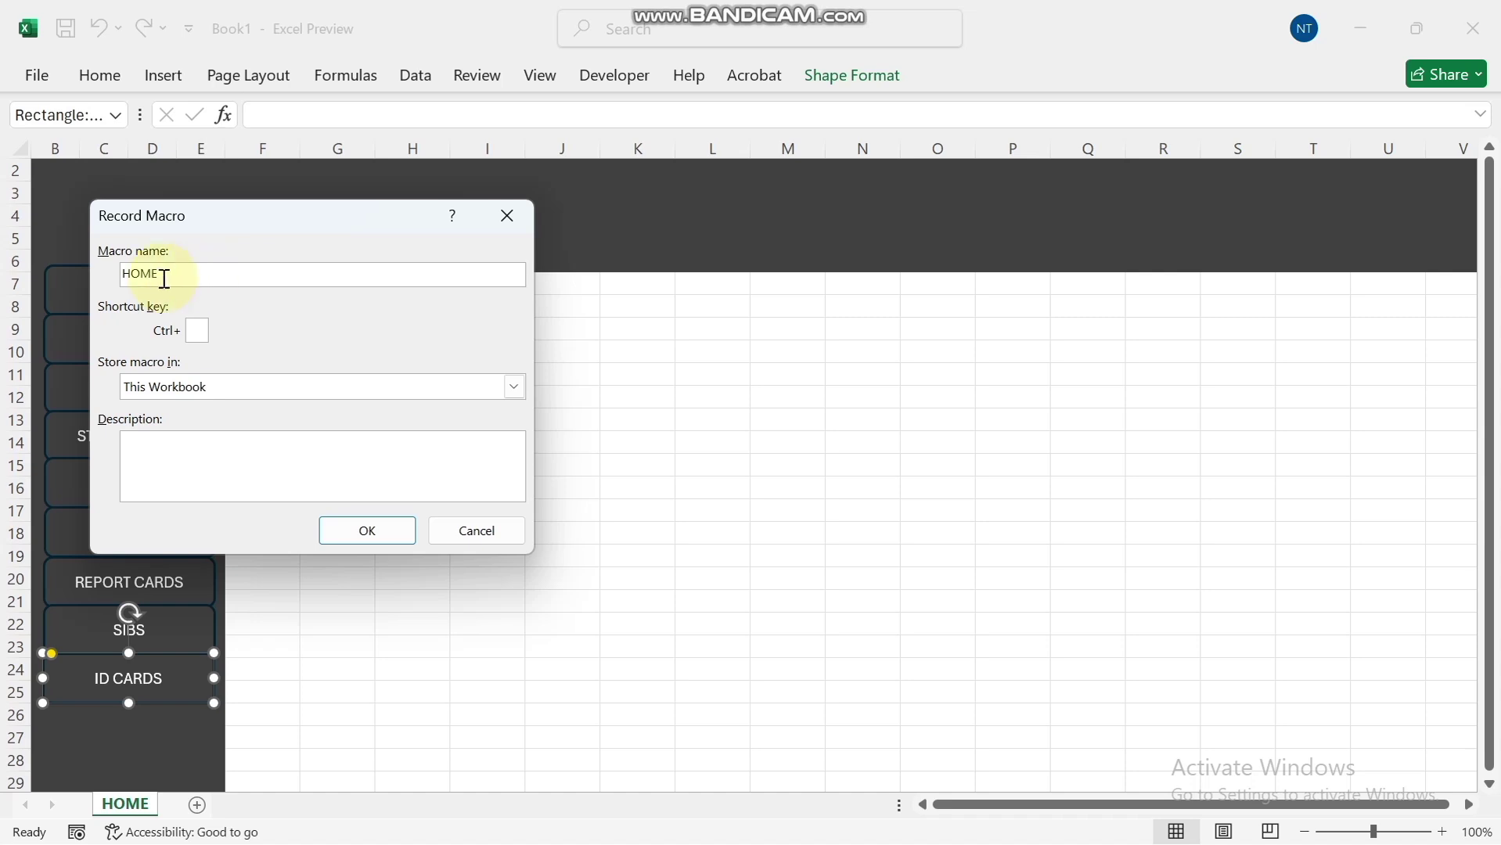
{"action": "left_click", "coordinate": [335, 526]}
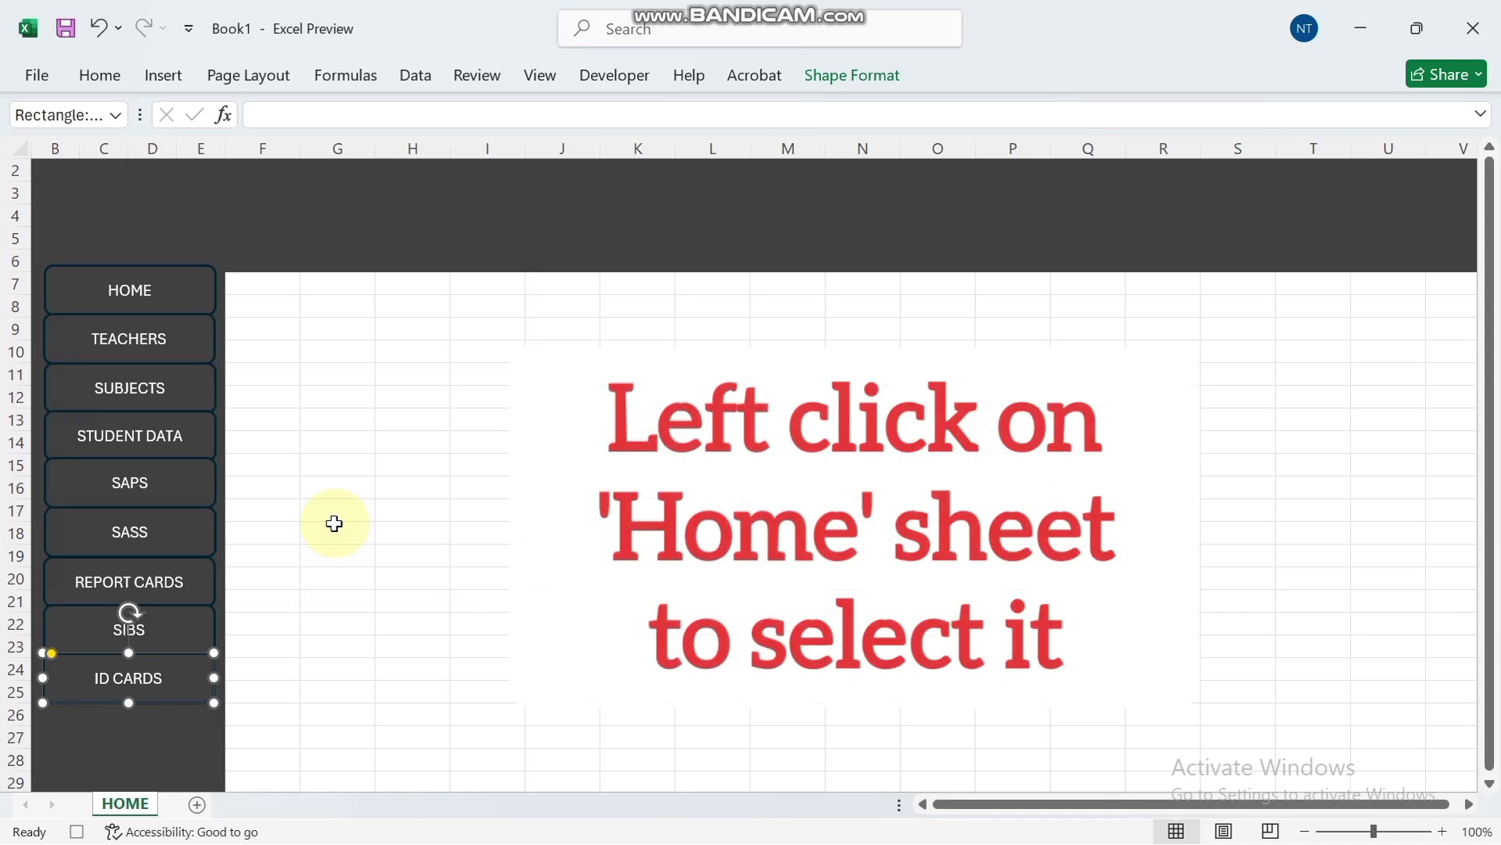
Record the selection of the HOME sheet in the macro and stop the recording.
{"action": "left_click", "coordinate": [131, 804]}
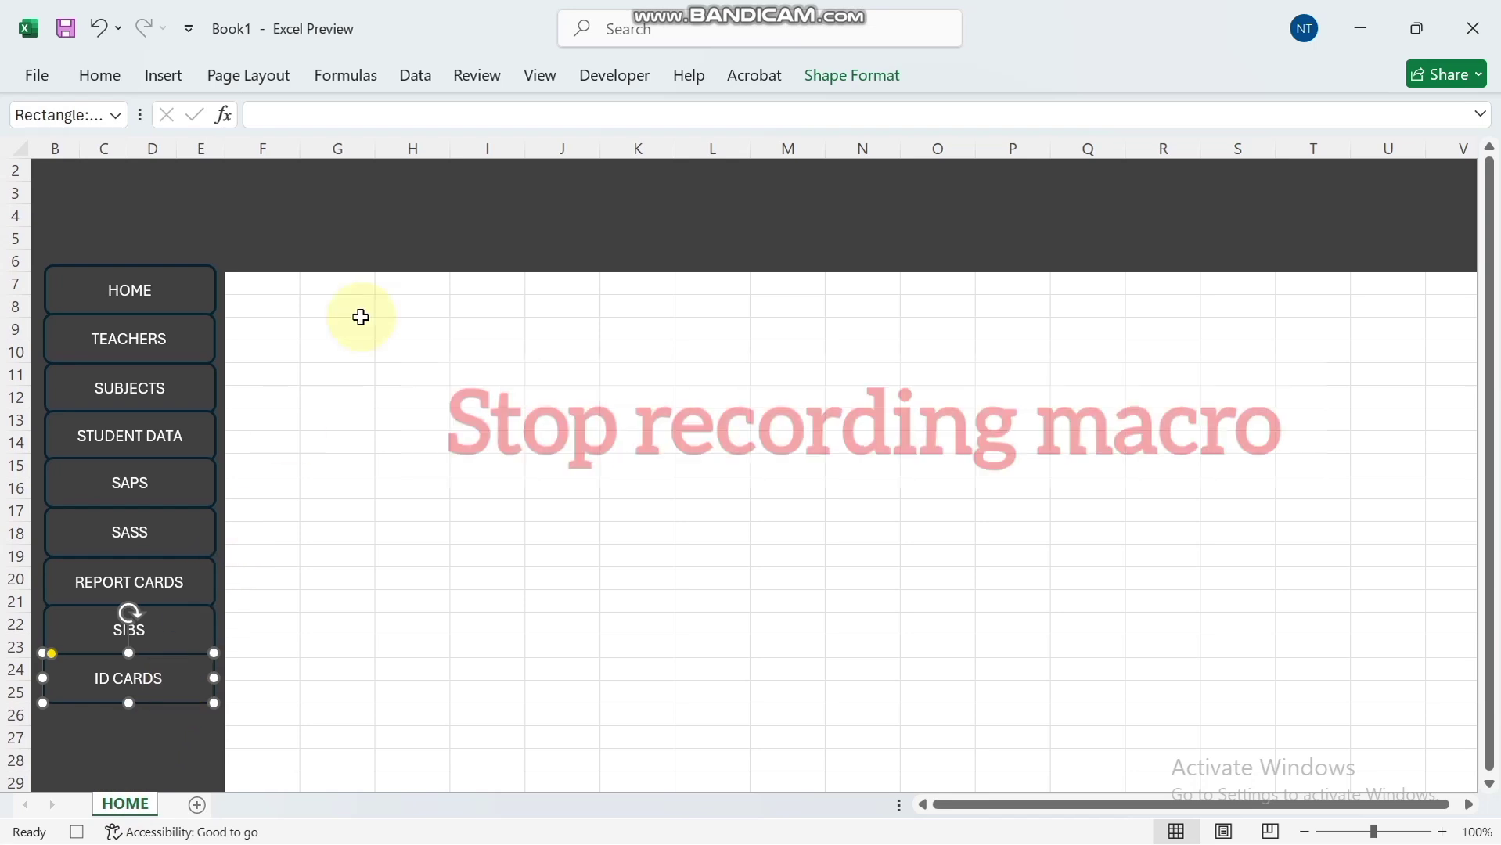
{"action": "left_click", "coordinate": [541, 77]}
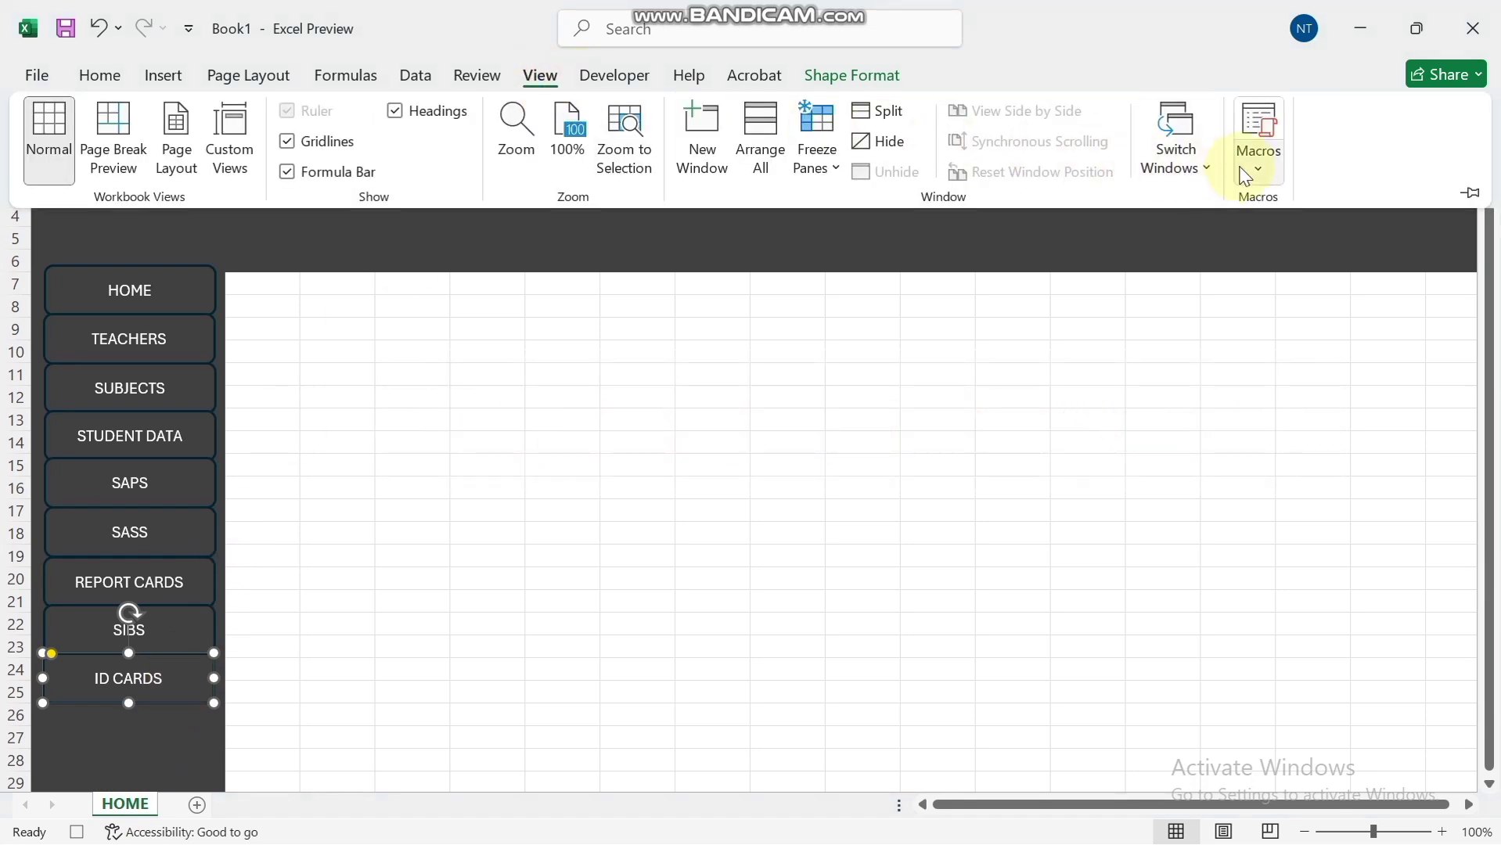
{"action": "left_click", "coordinate": [1259, 149]}
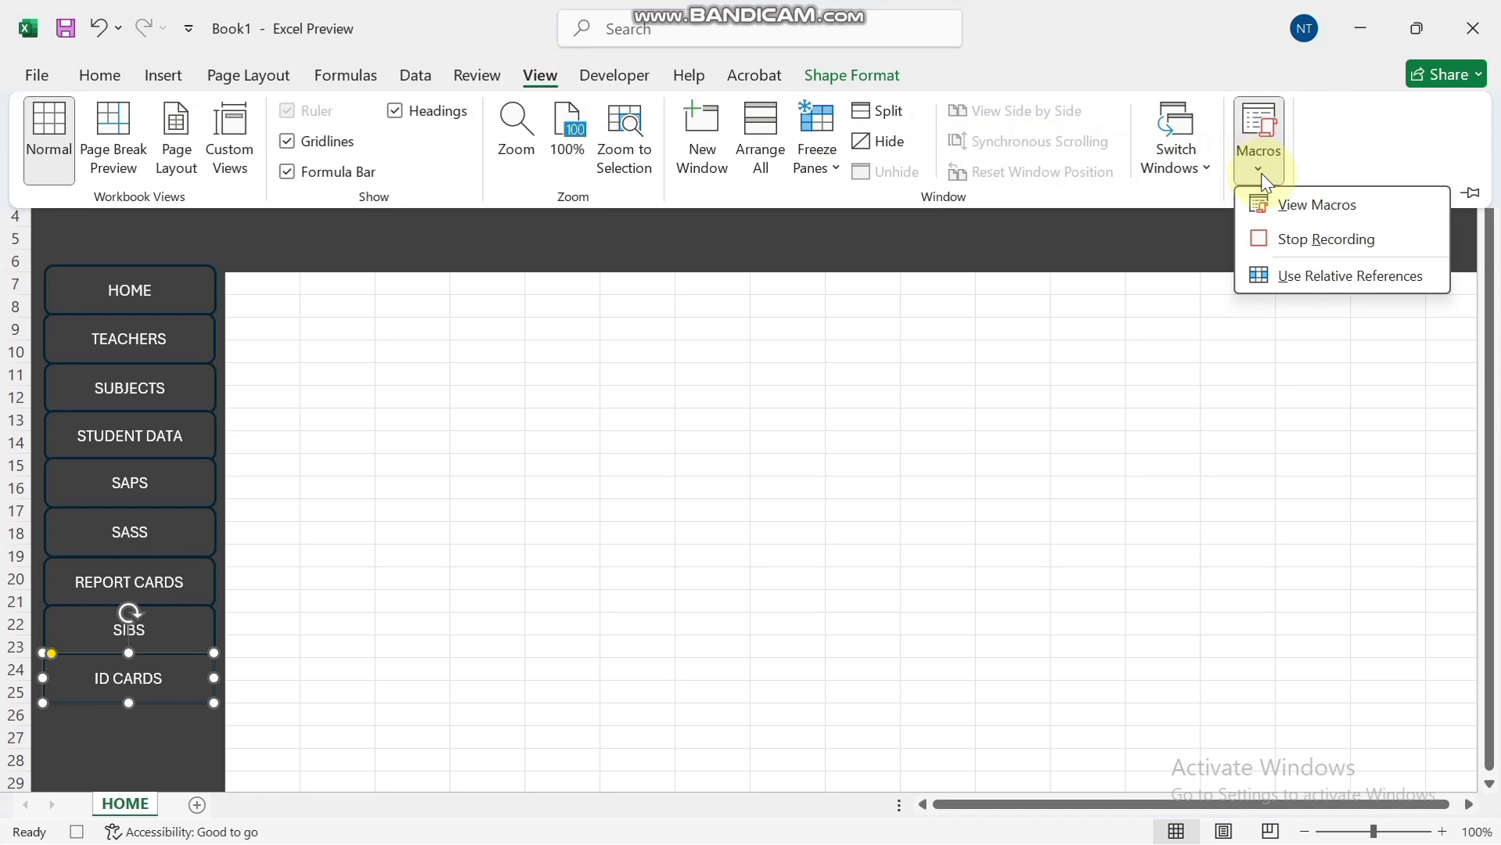
{"action": "left_click", "coordinate": [1309, 245]}
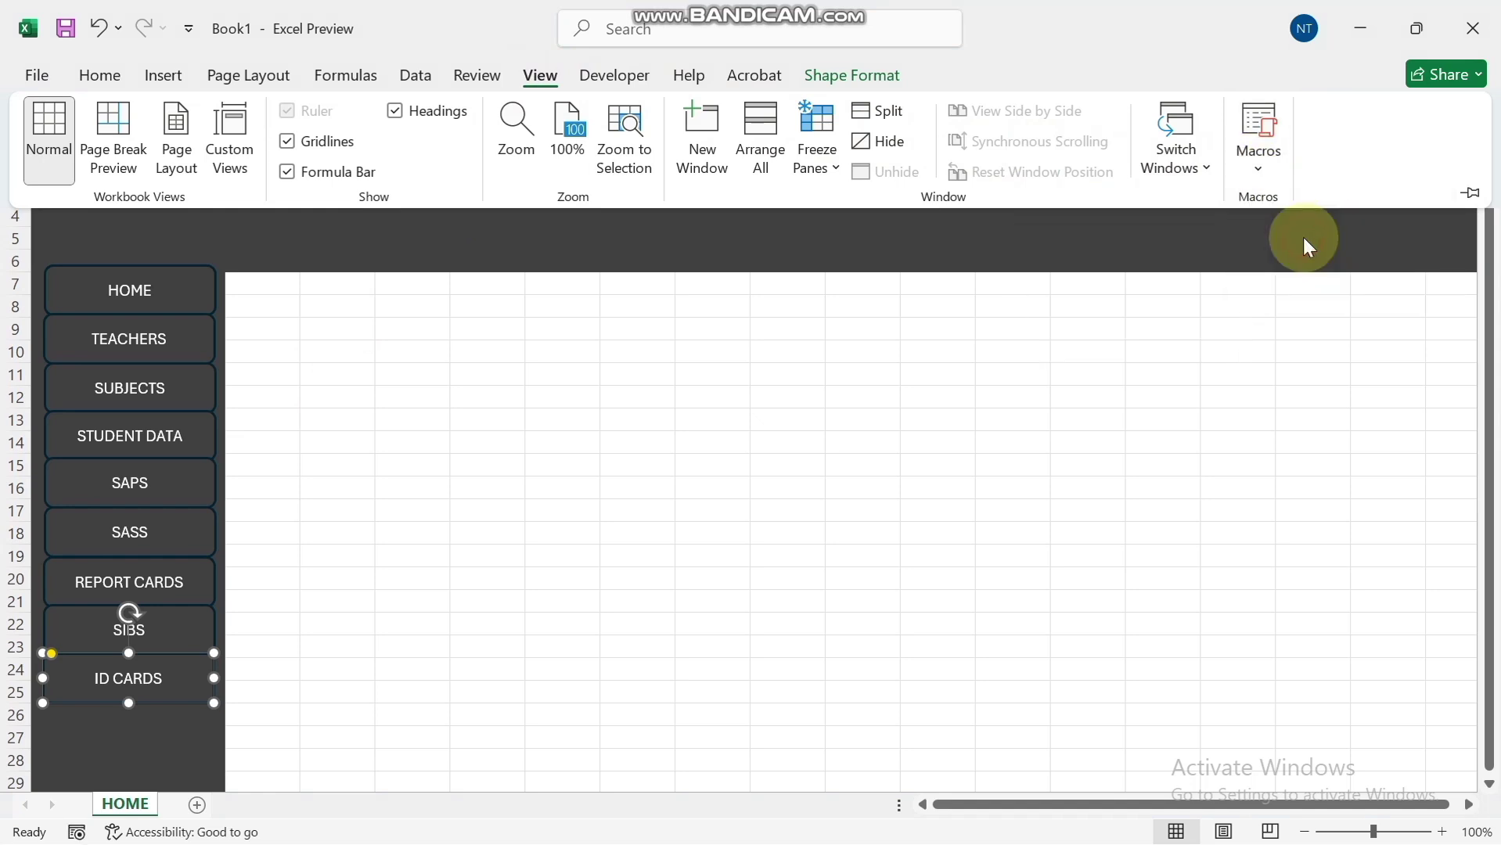
Open the HOME macro's code for editing and delete the comment and blank lines between Sub HOME() and the Select line.
{"action": "left_click", "coordinate": [1254, 174]}
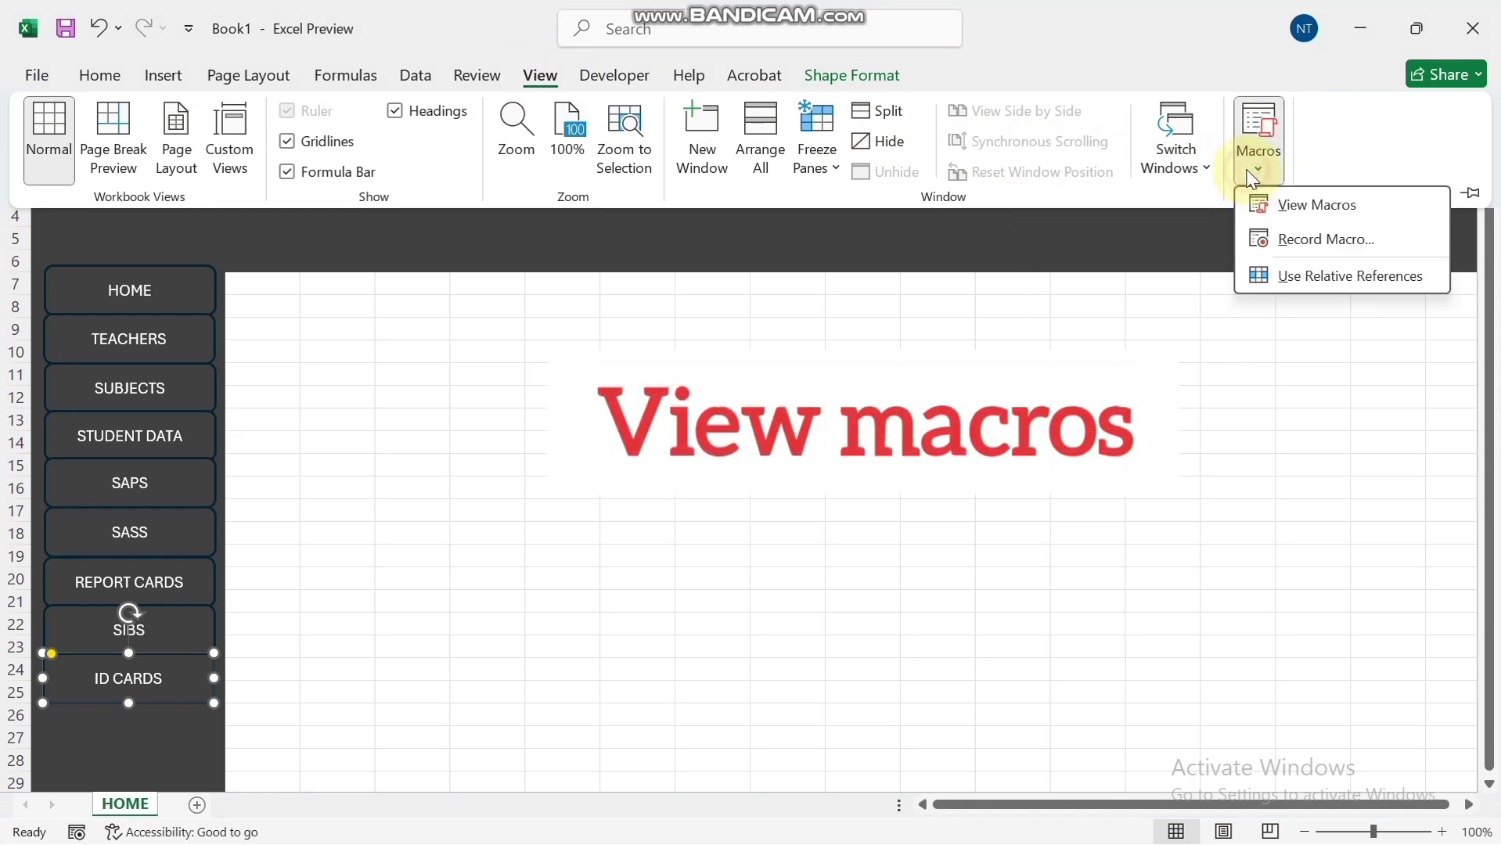
{"action": "left_click", "coordinate": [1313, 215]}
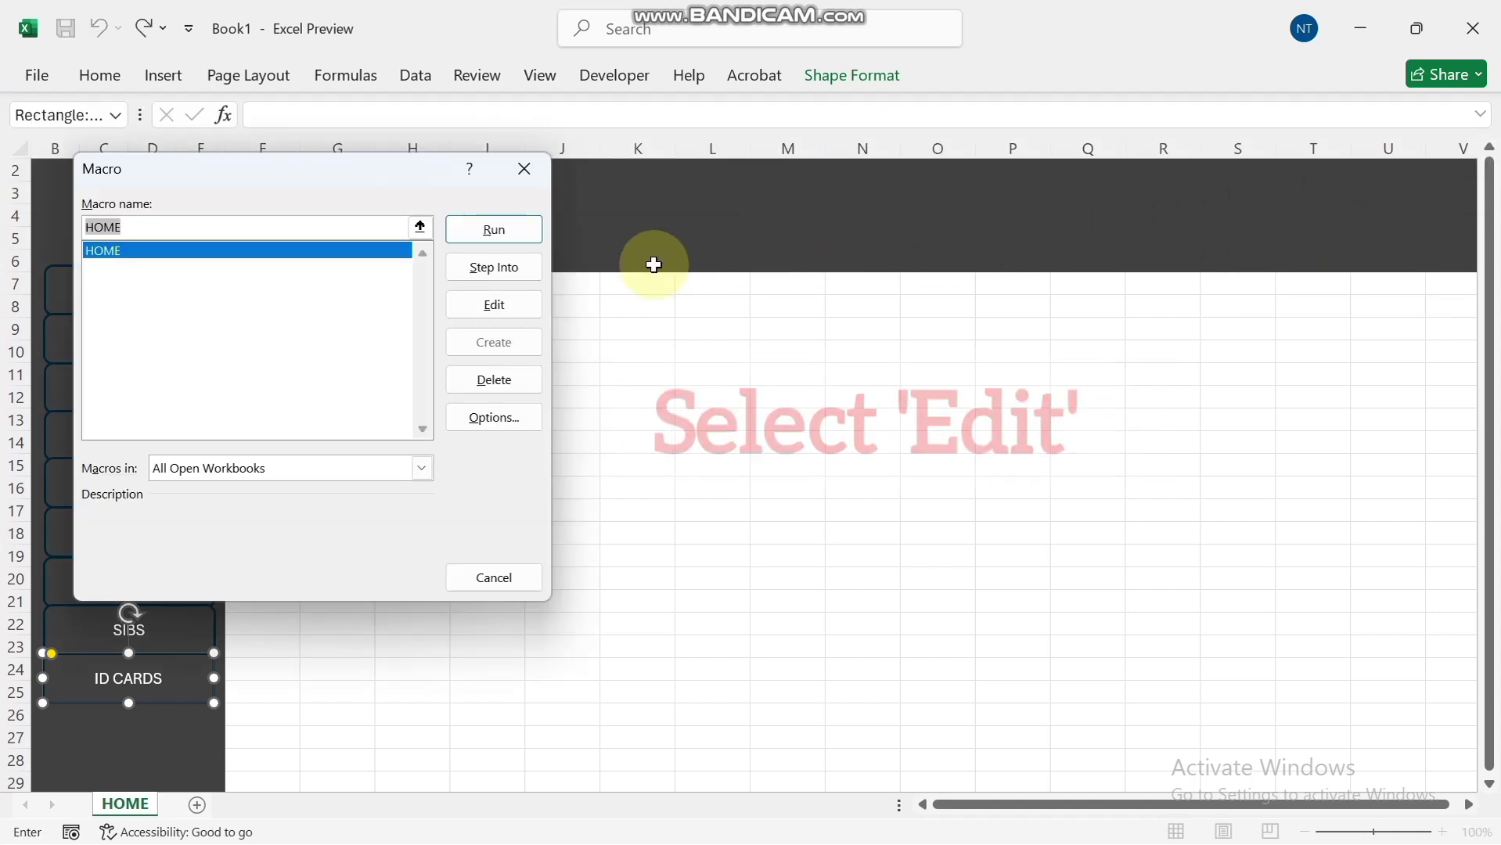
{"action": "left_click", "coordinate": [495, 305]}
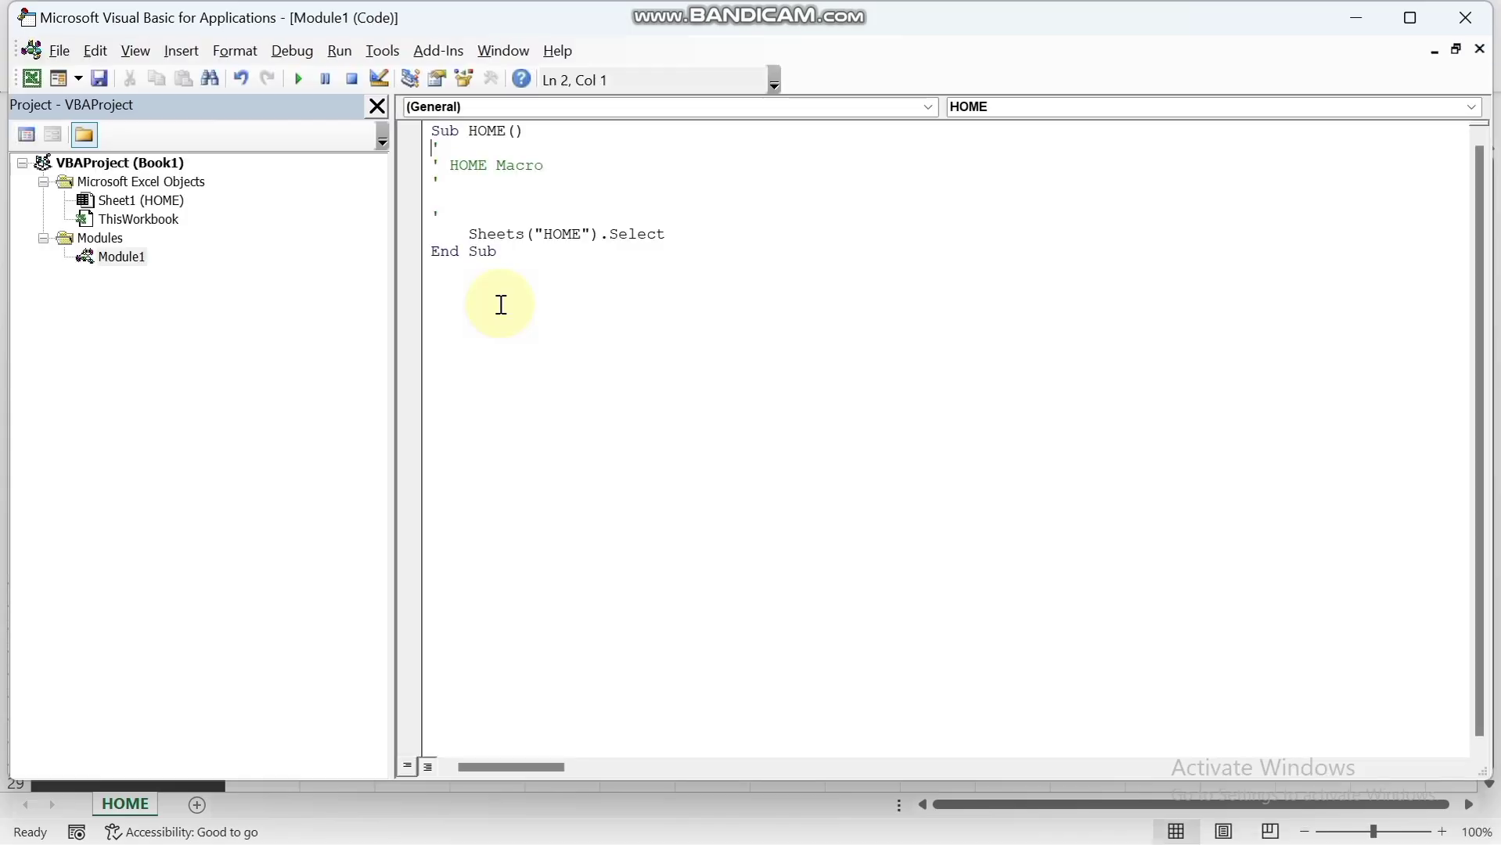
{"action": "left_click", "coordinate": [462, 218]}
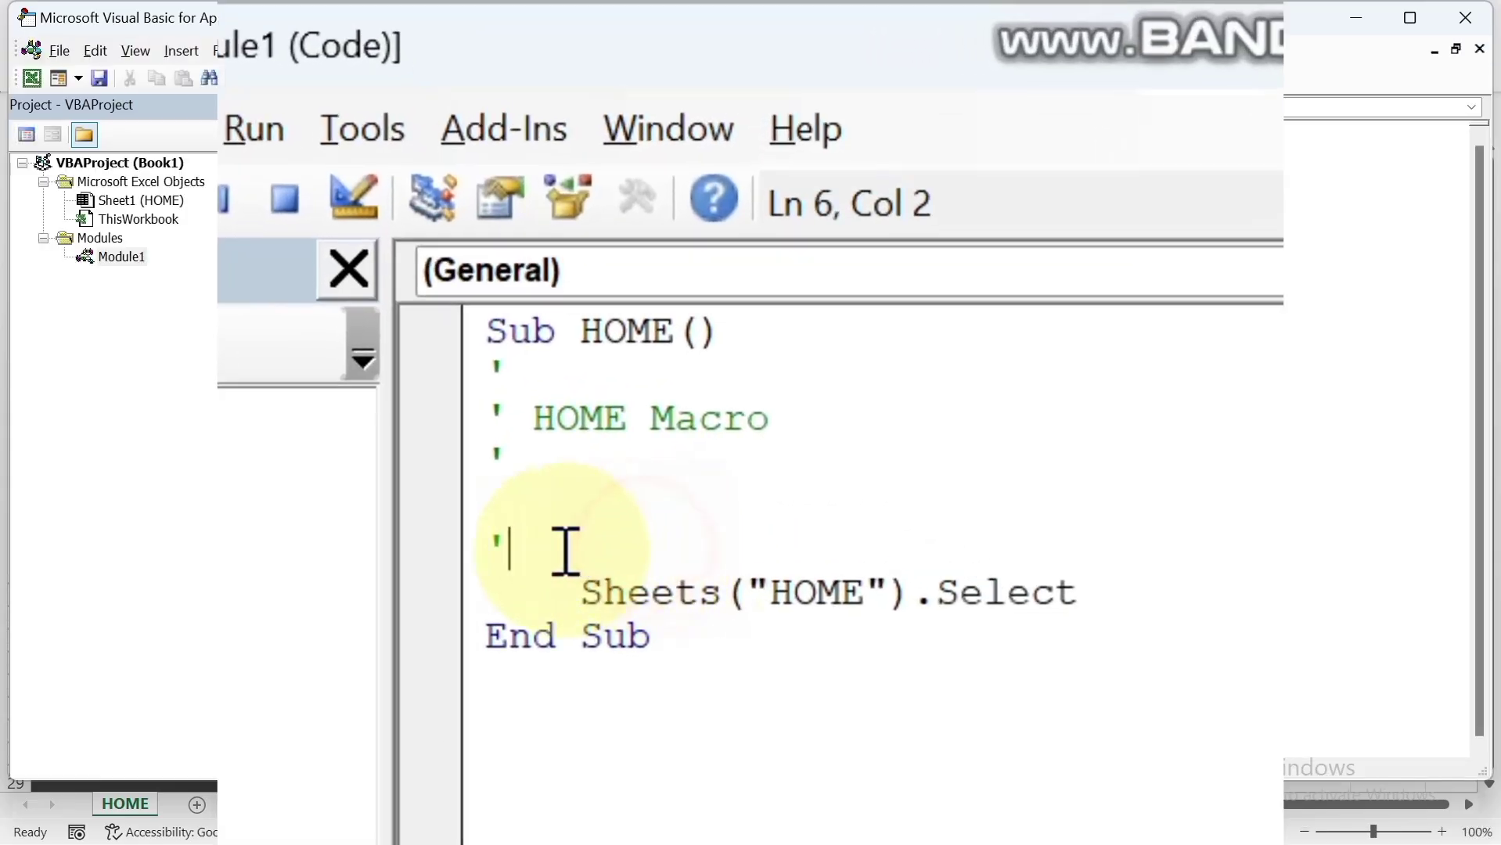
{"action": "left_click_drag", "start_coordinate": [565, 552], "coordinate": [497, 388]}
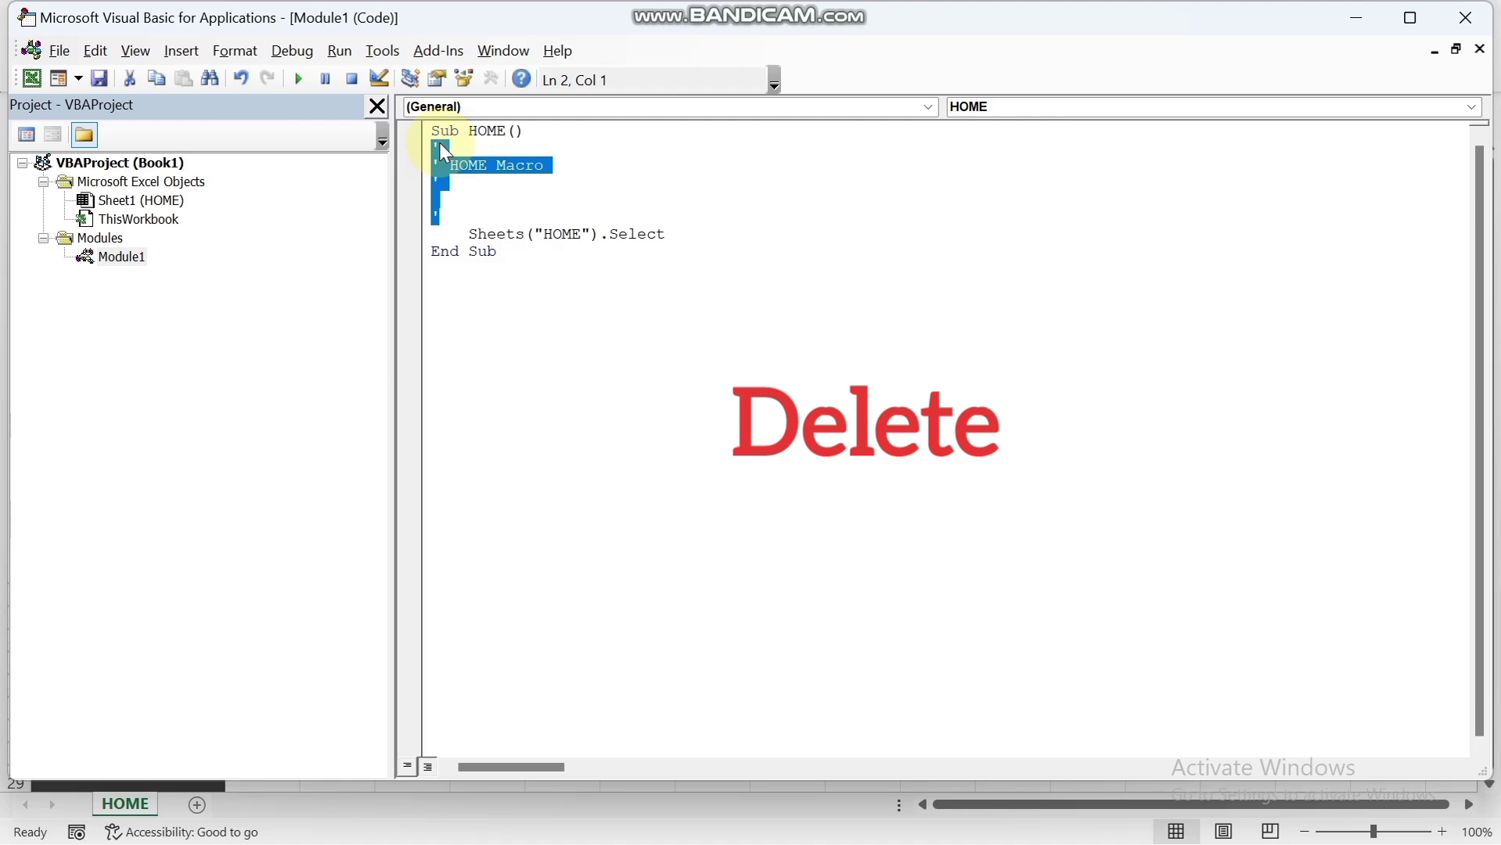
{"action": "key", "text": "Delete"}
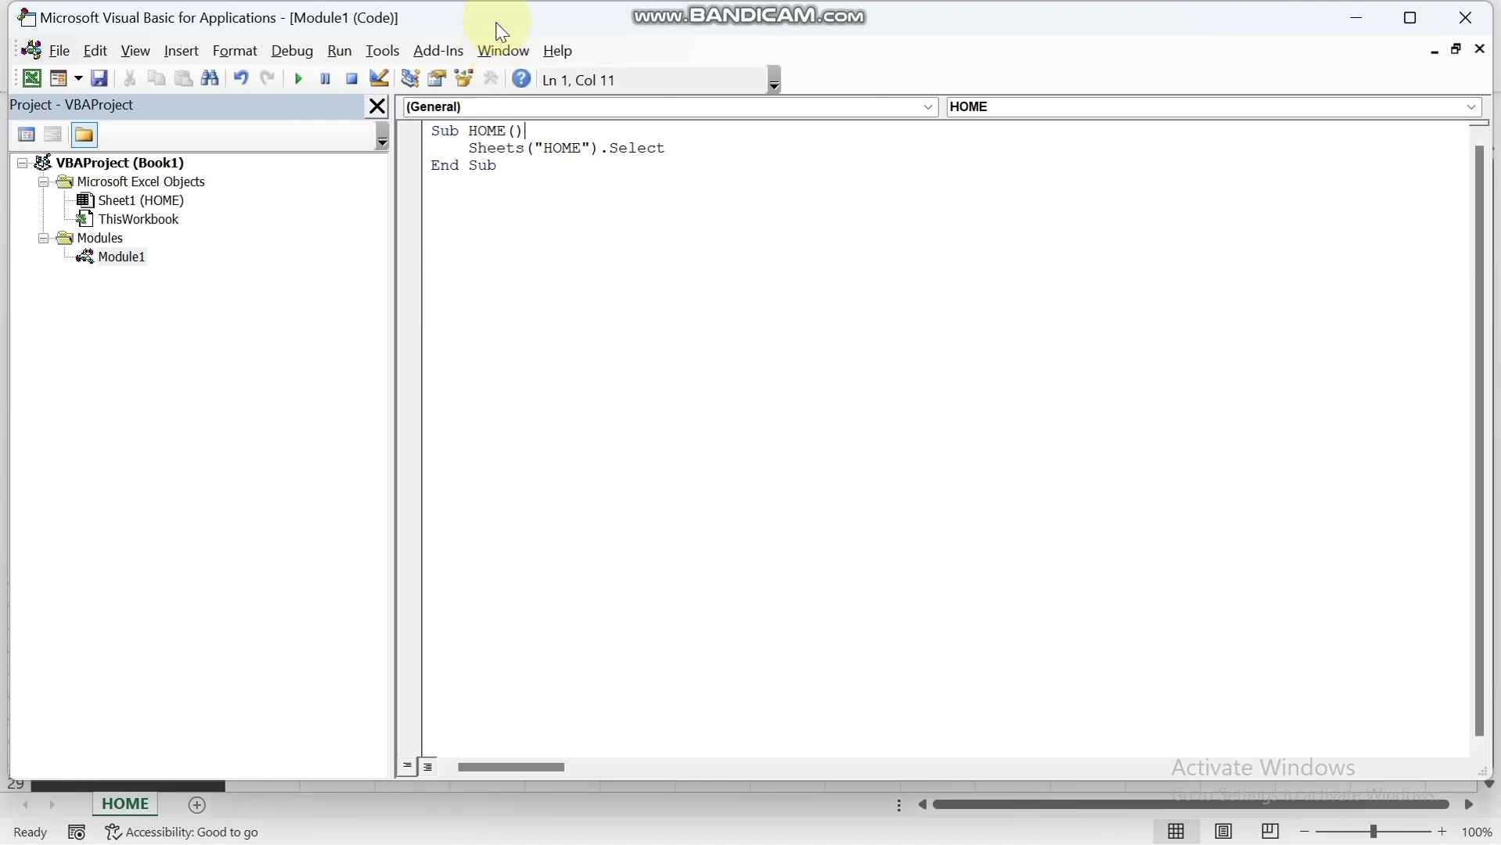
Arrange the Visual Basic editor and the Book1 workbook side by side, each filling half of the screen.
{"action": "left_click_drag", "start_coordinate": [503, 26], "coordinate": [1497, 121]}
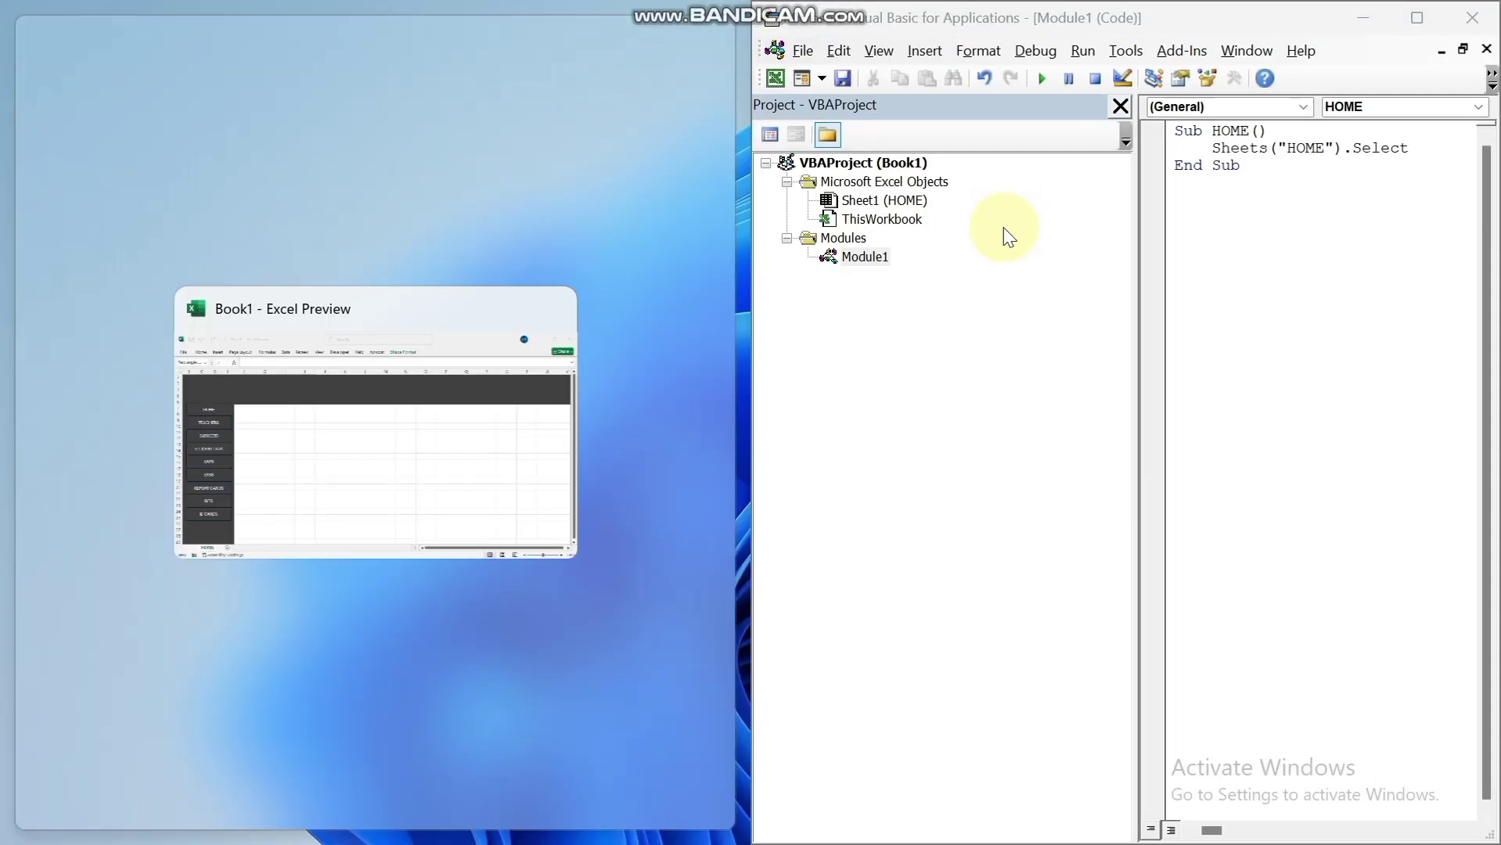
{"action": "left_click", "coordinate": [429, 394]}
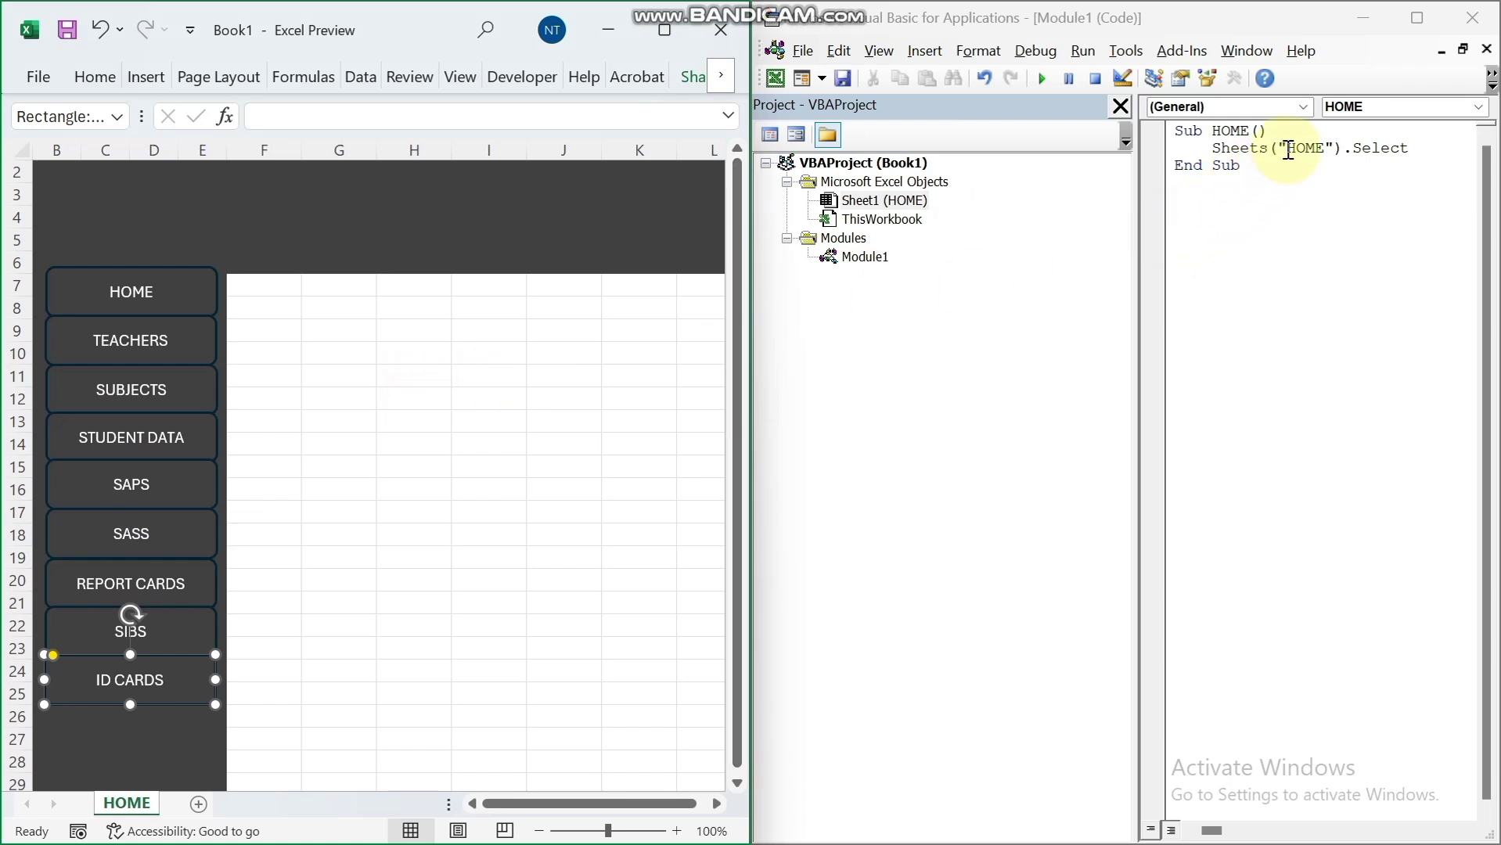
{"action": "left_click_drag", "start_coordinate": [1287, 150], "coordinate": [1318, 151]}
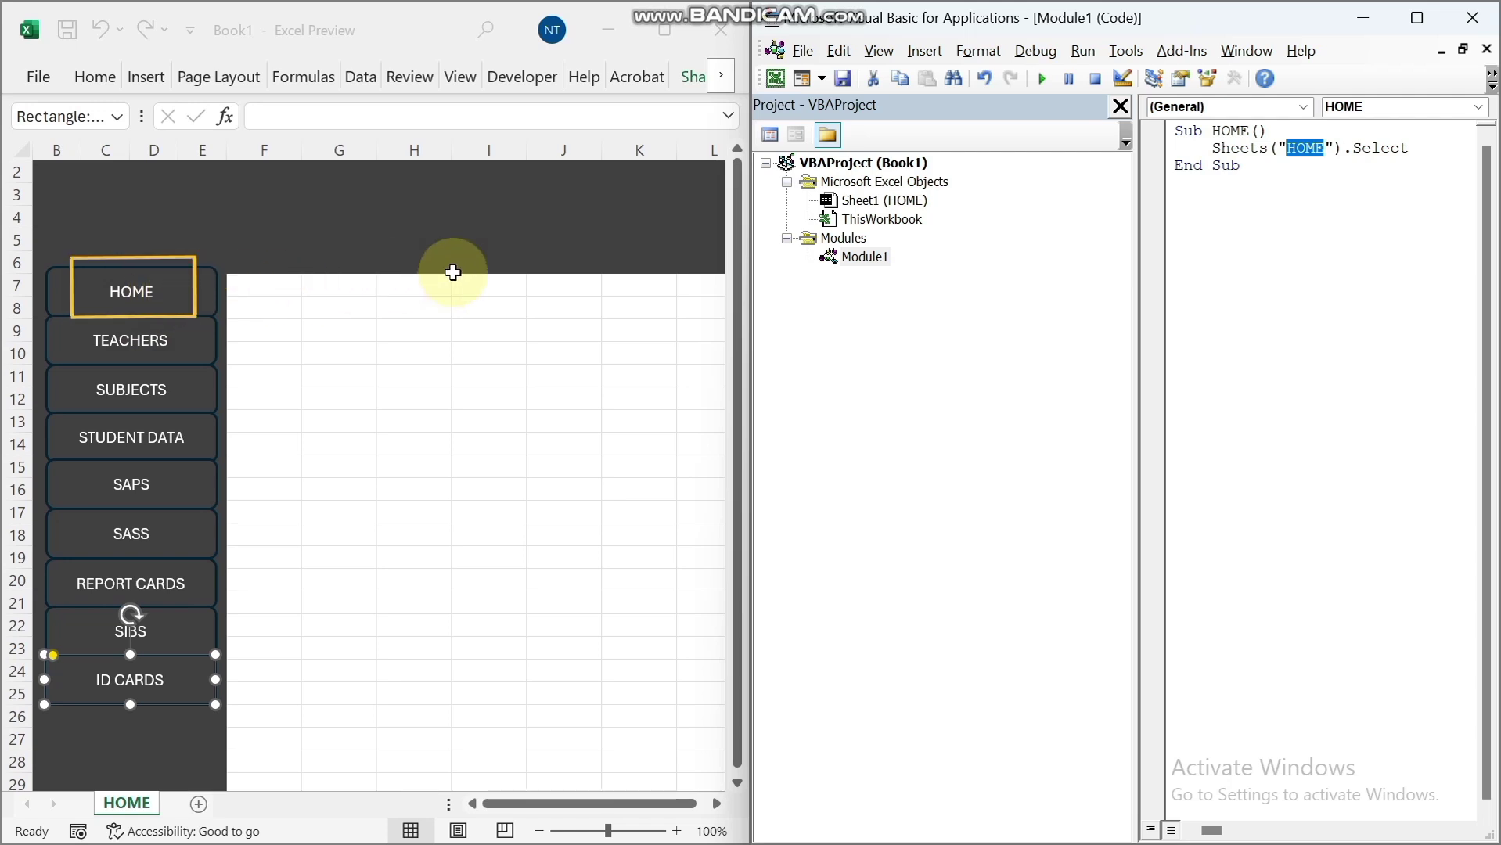
Copy the whole HOME procedure and paste the duplicate directly below its End Sub line.
{"action": "left_click_drag", "start_coordinate": [1175, 131], "coordinate": [1239, 166]}
{"action": "right_click", "coordinate": [1241, 164]}
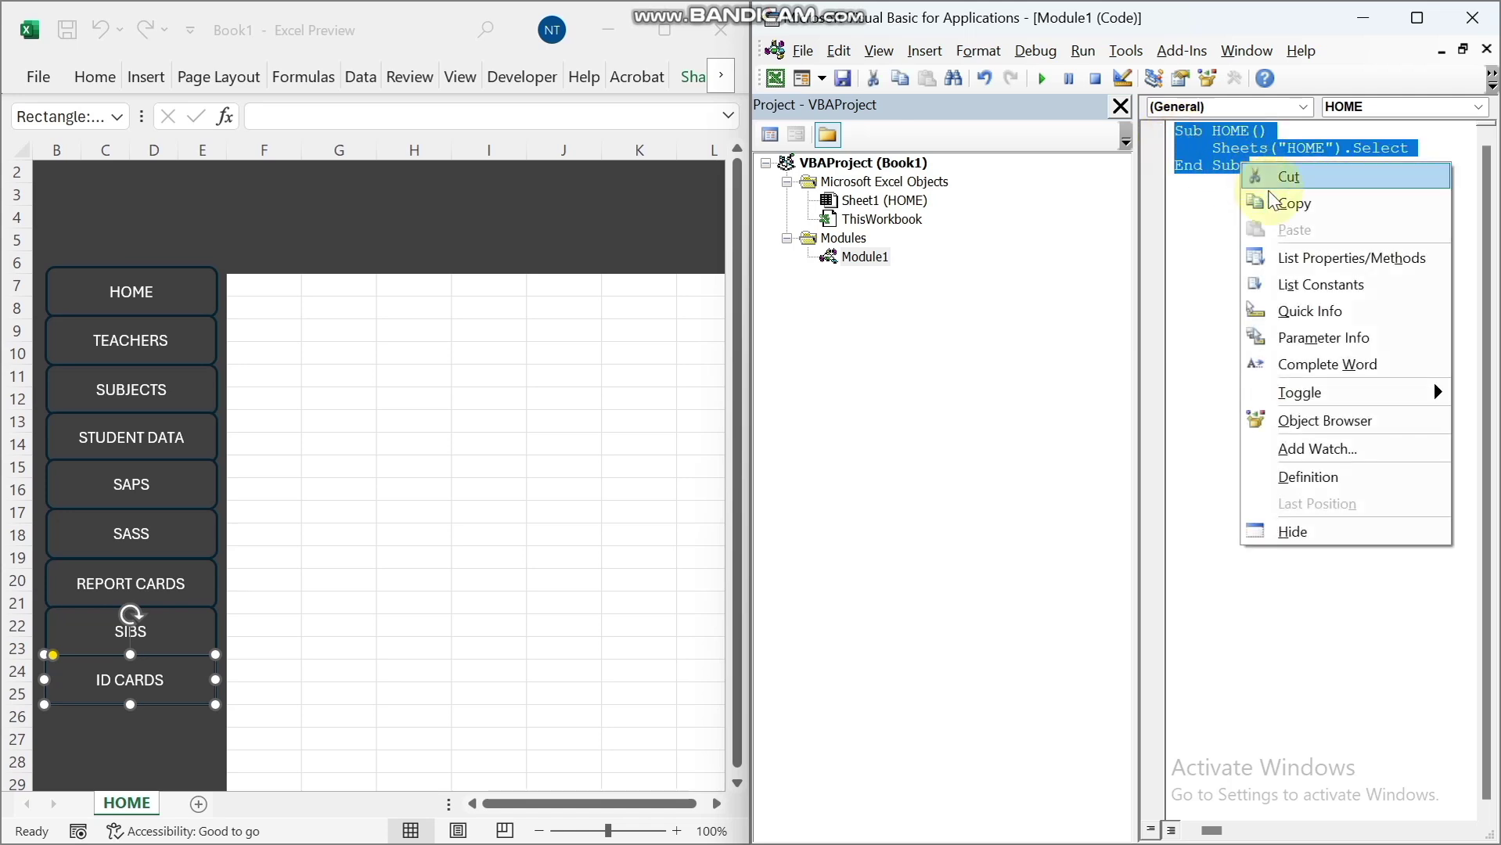
{"action": "left_click", "coordinate": [1291, 203]}
{"action": "left_click", "coordinate": [1190, 195]}
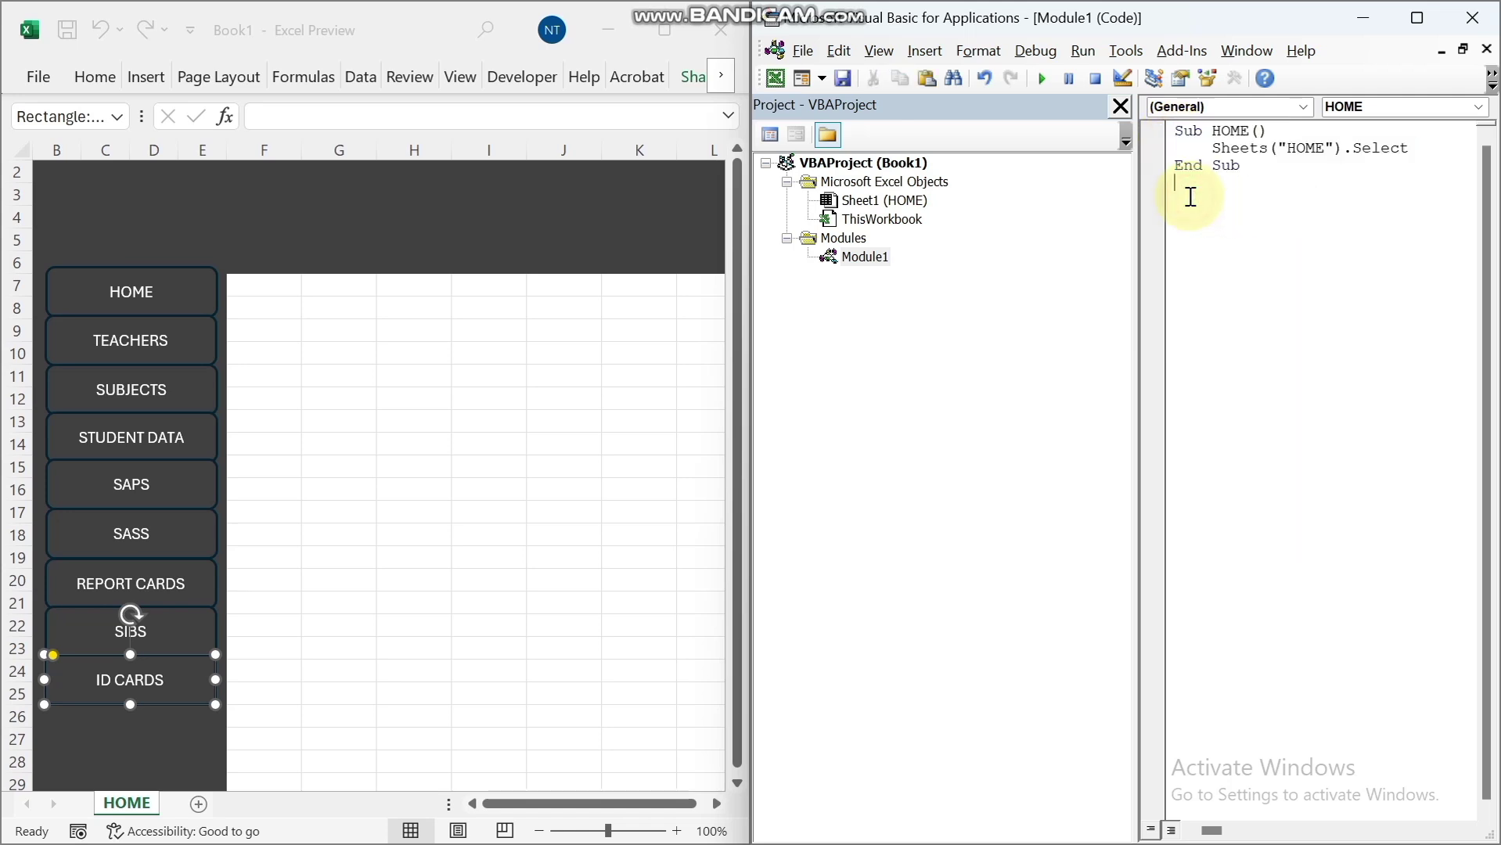
{"action": "right_click", "coordinate": [1182, 188]}
{"action": "left_click", "coordinate": [1228, 248]}
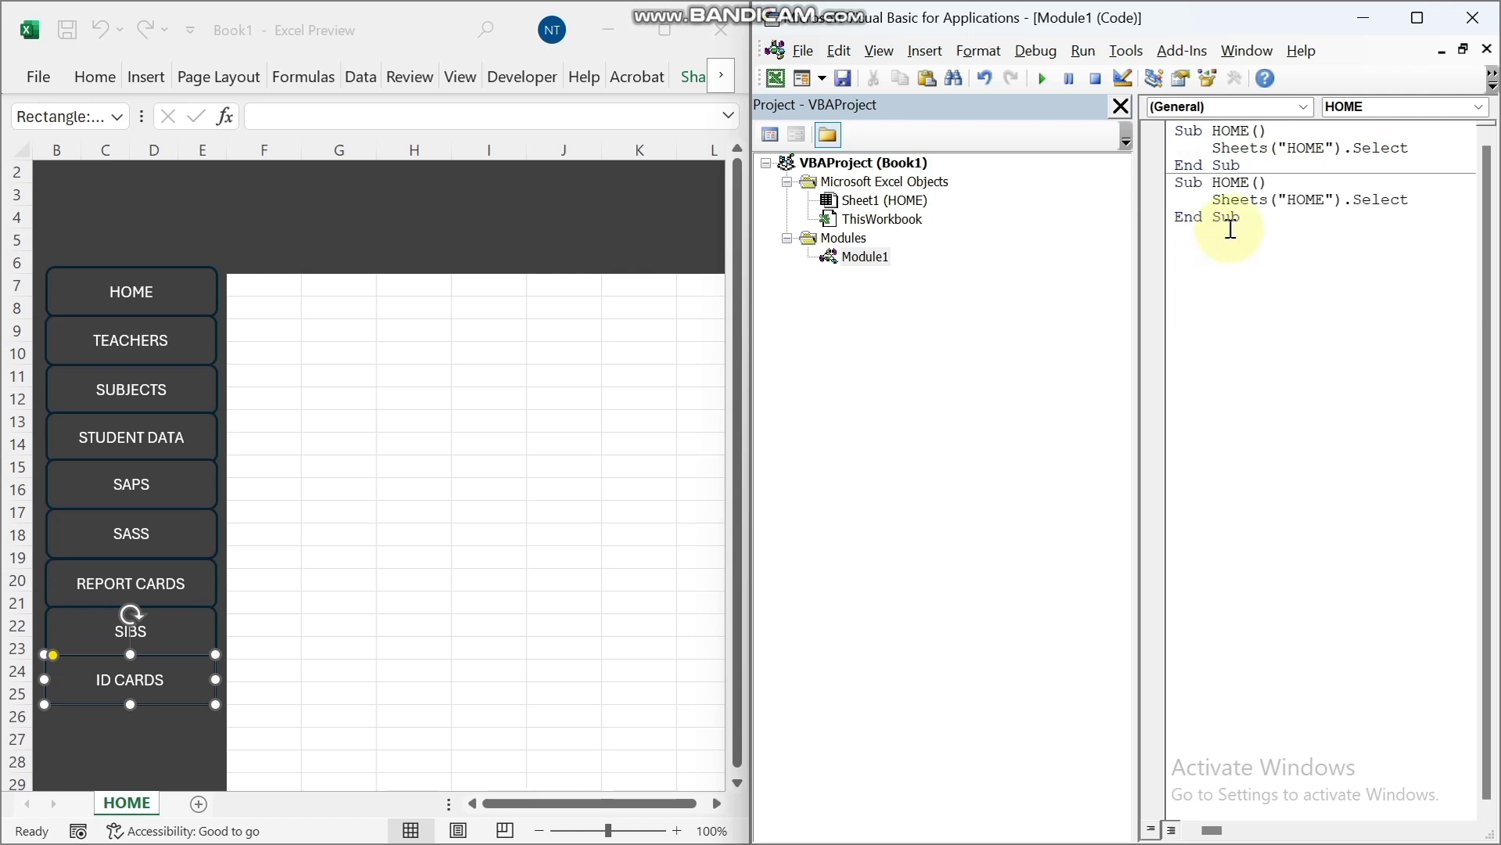
Change both the procedure name and the sheet name in the second HOME procedure to TEACHERS.
{"action": "left_click_drag", "start_coordinate": [1215, 186], "coordinate": [1241, 186]}
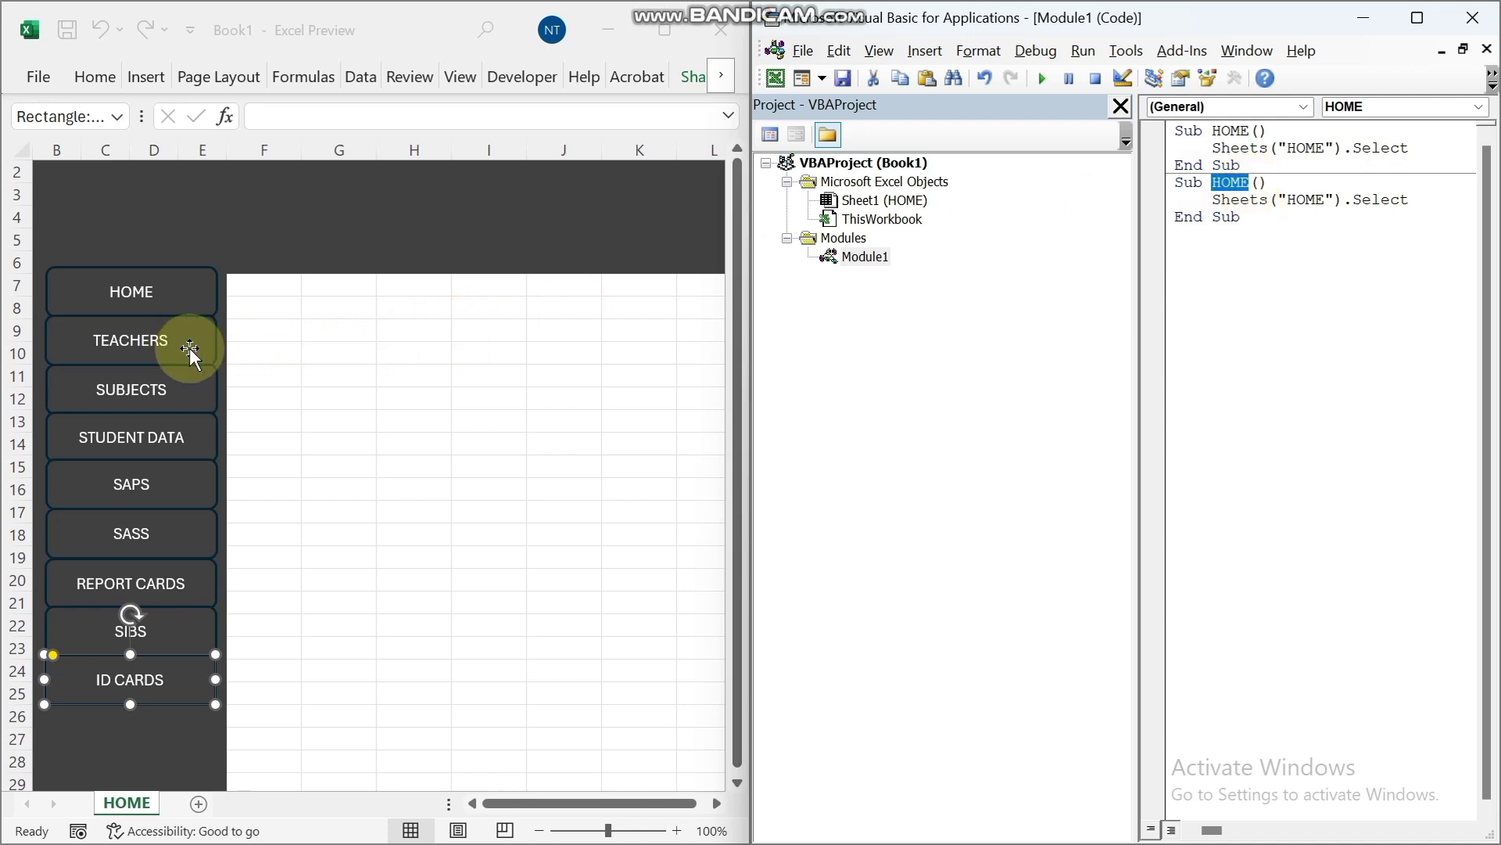
{"action": "left_click", "coordinate": [157, 346]}
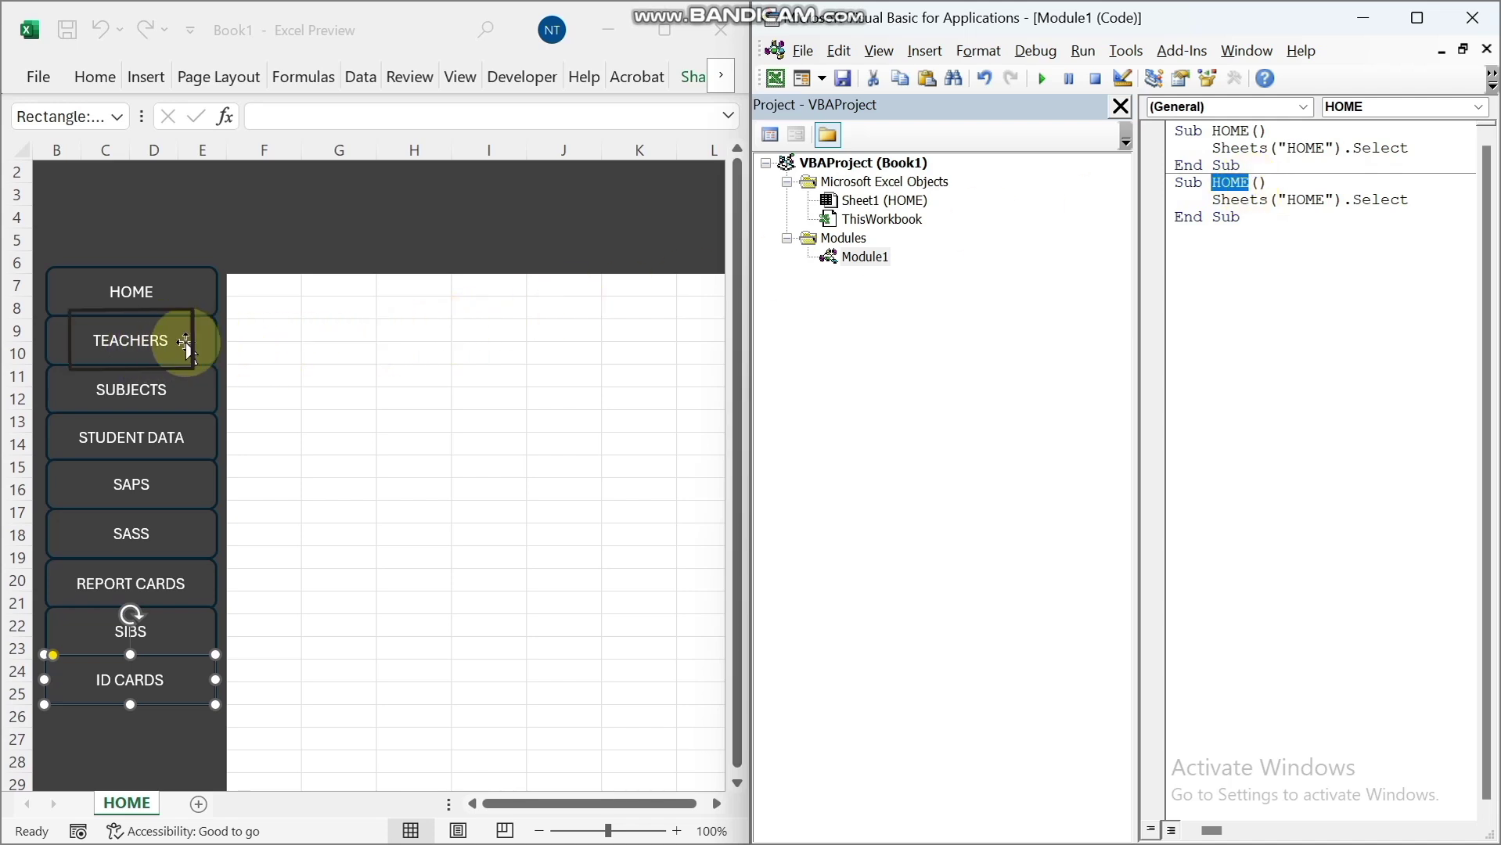
{"action": "left_click", "coordinate": [1226, 196]}
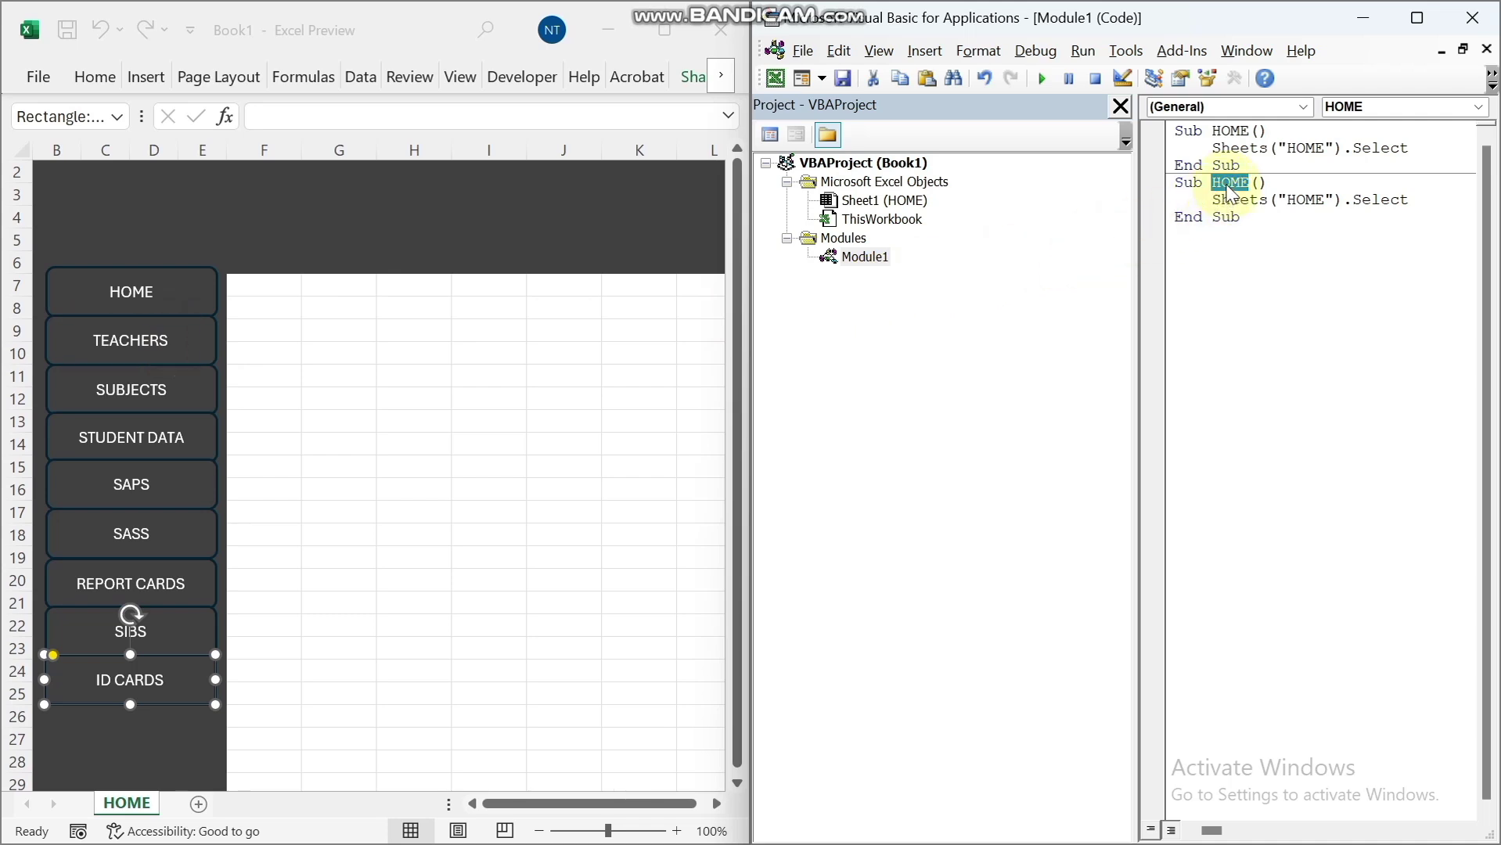
{"action": "type", "text": "TE"}
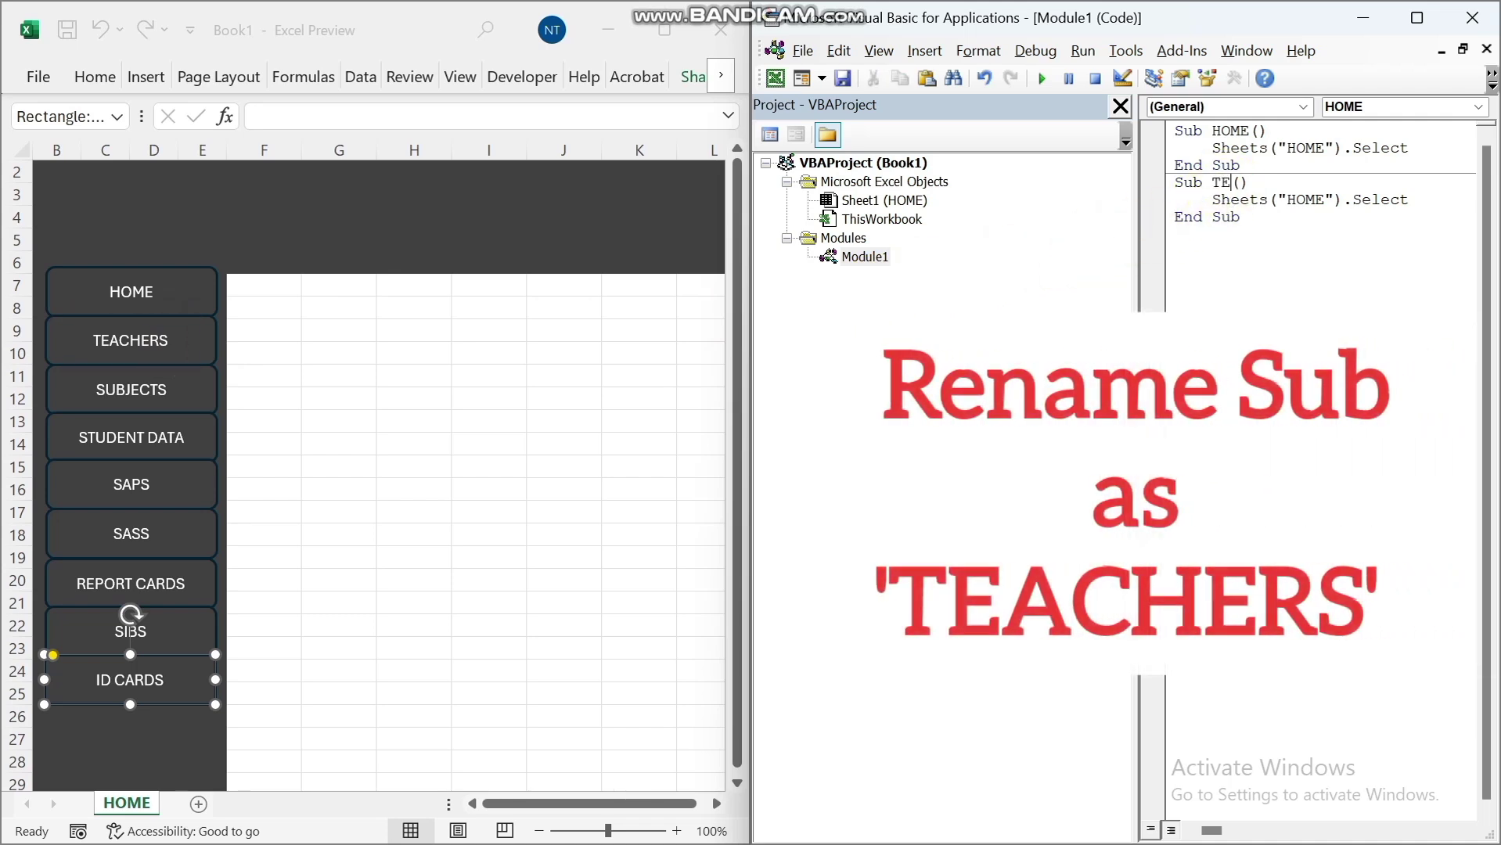
{"action": "type", "text": "ACHERS"}
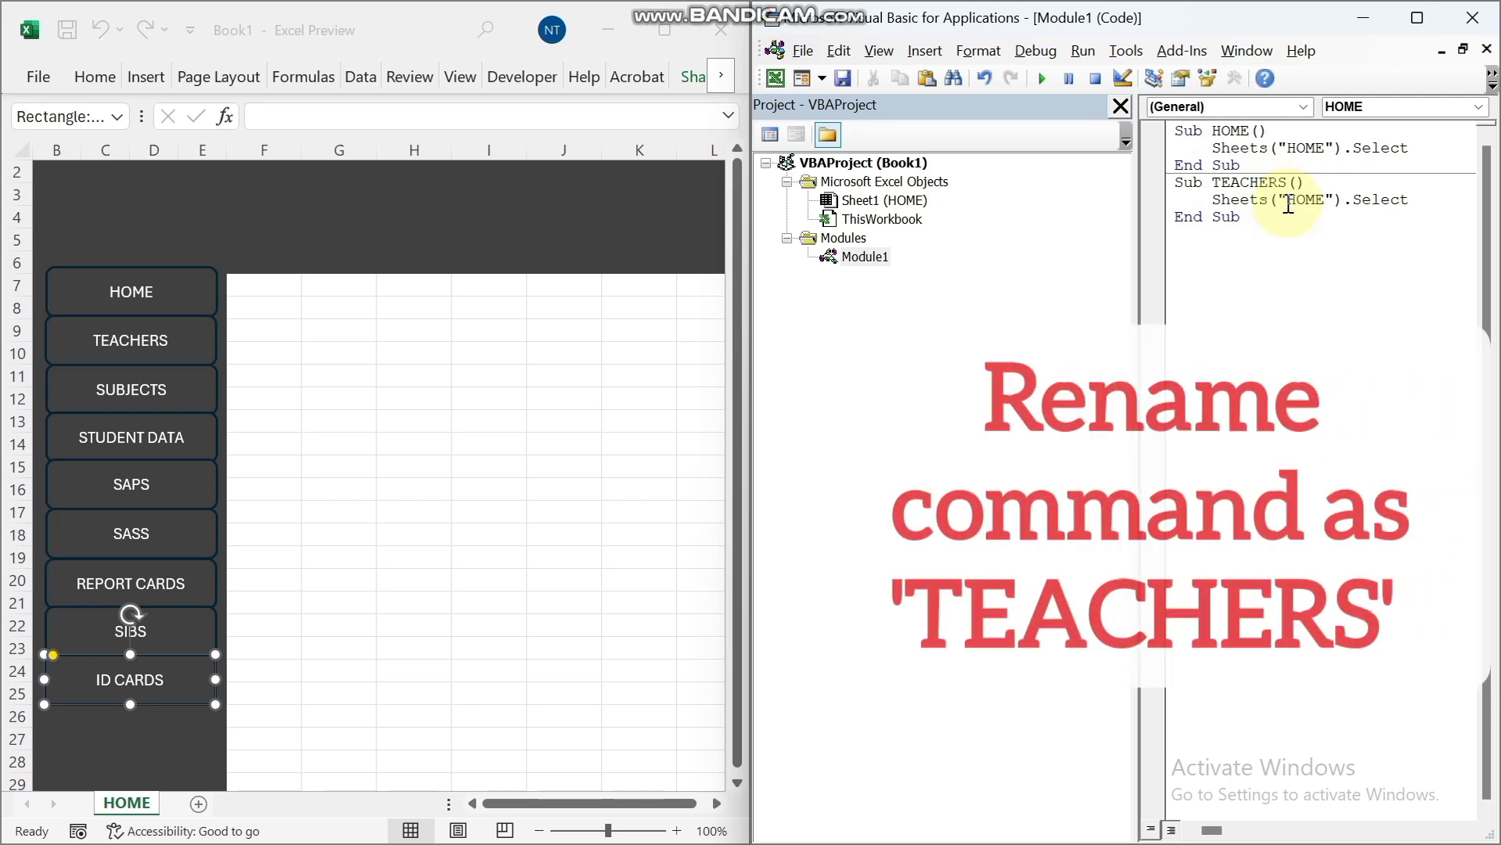
{"action": "left_click_drag", "start_coordinate": [1289, 200], "coordinate": [1324, 199]}
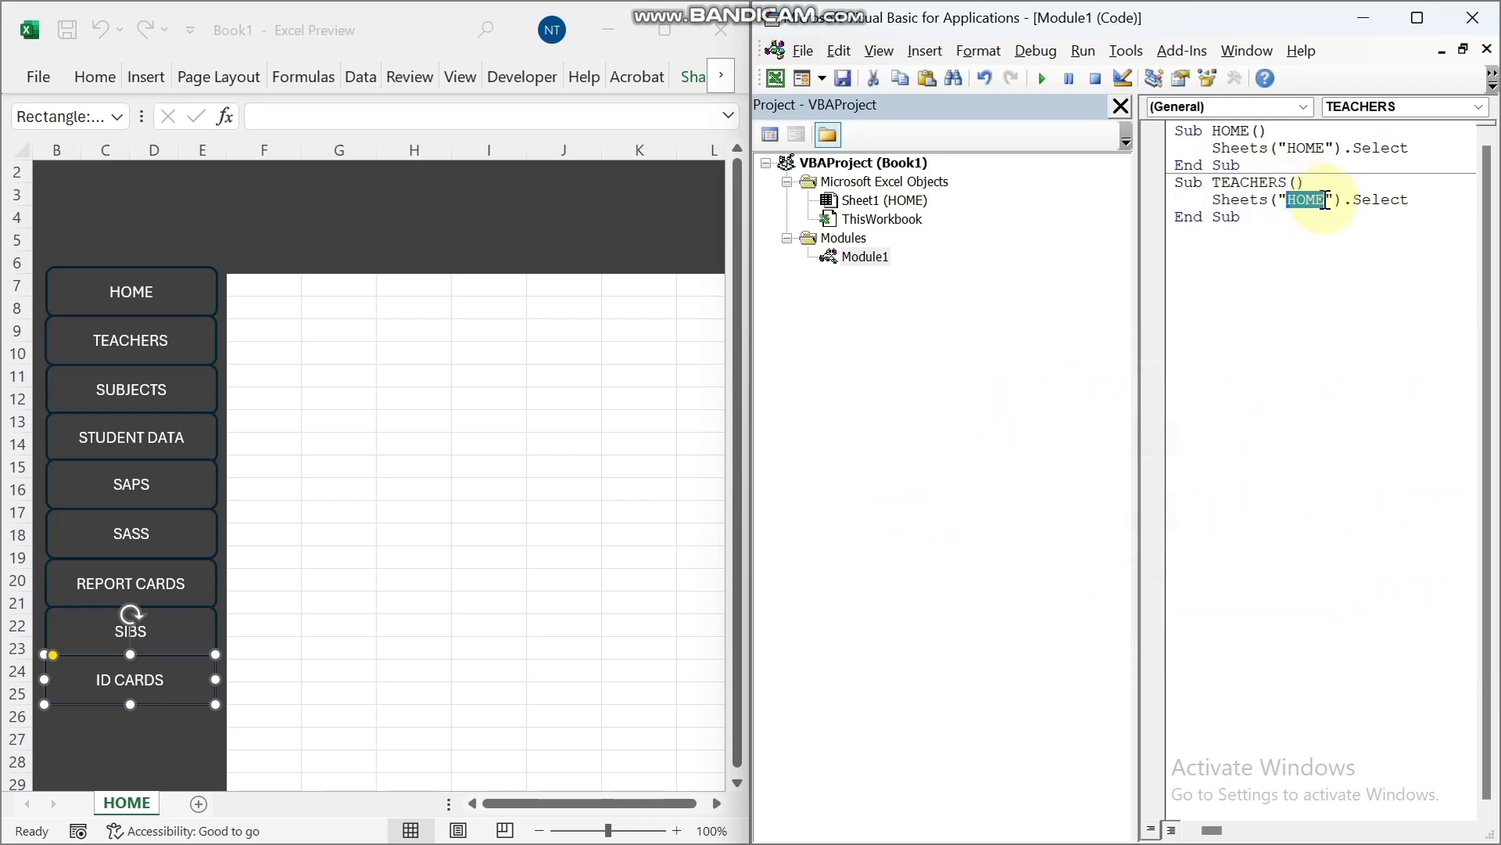
{"action": "type", "text": "TEACHERS"}
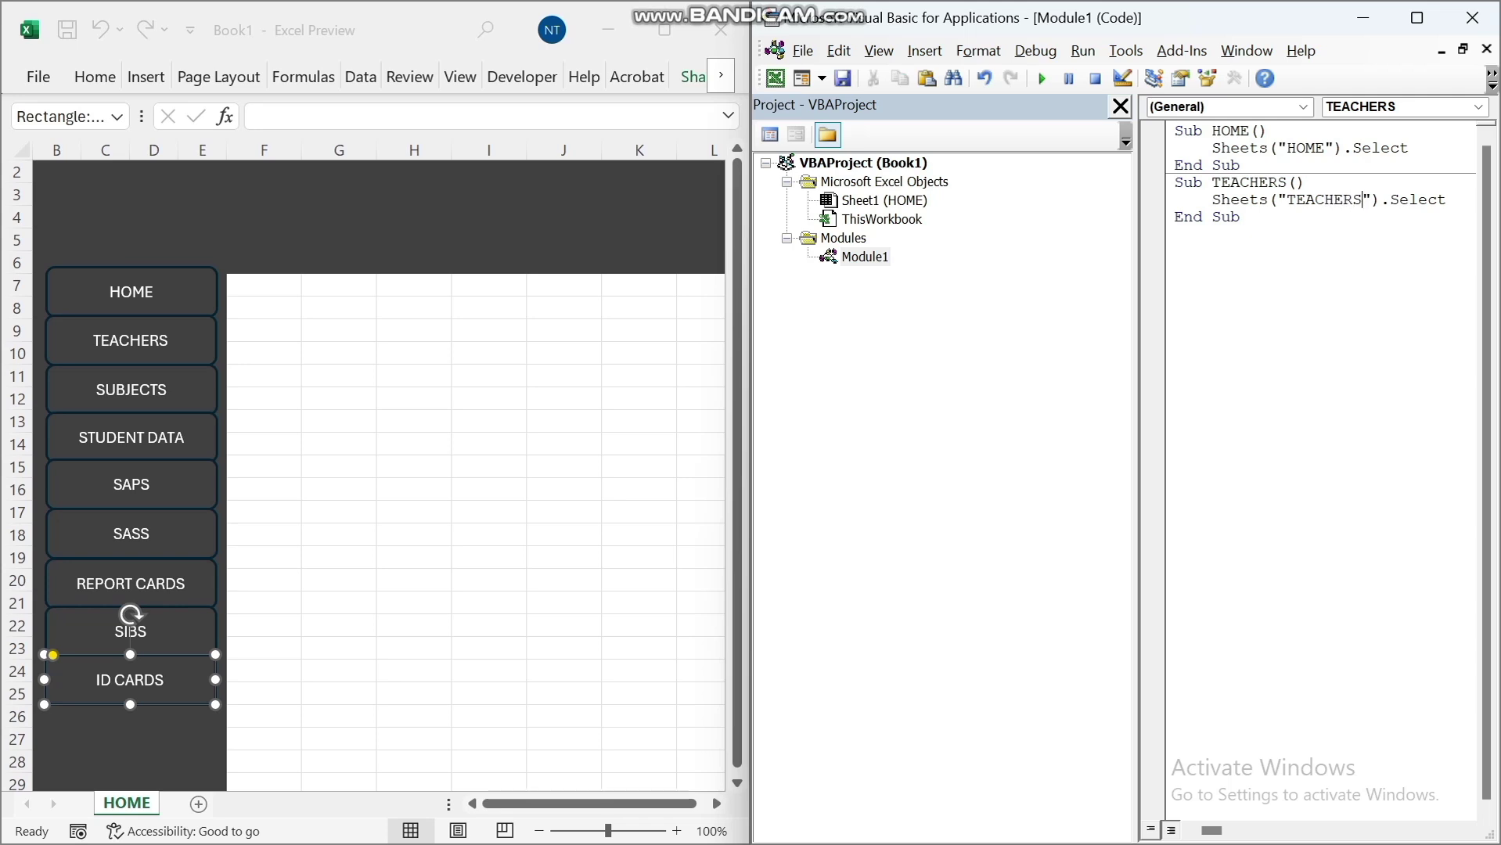
Paste another copy of the HOME procedure below TEACHERS and change its procedure name and sheet name to SUBJECTS.
{"action": "left_click", "coordinate": [1180, 240]}
{"action": "right_click", "coordinate": [1179, 240]}
{"action": "left_click", "coordinate": [1230, 305]}
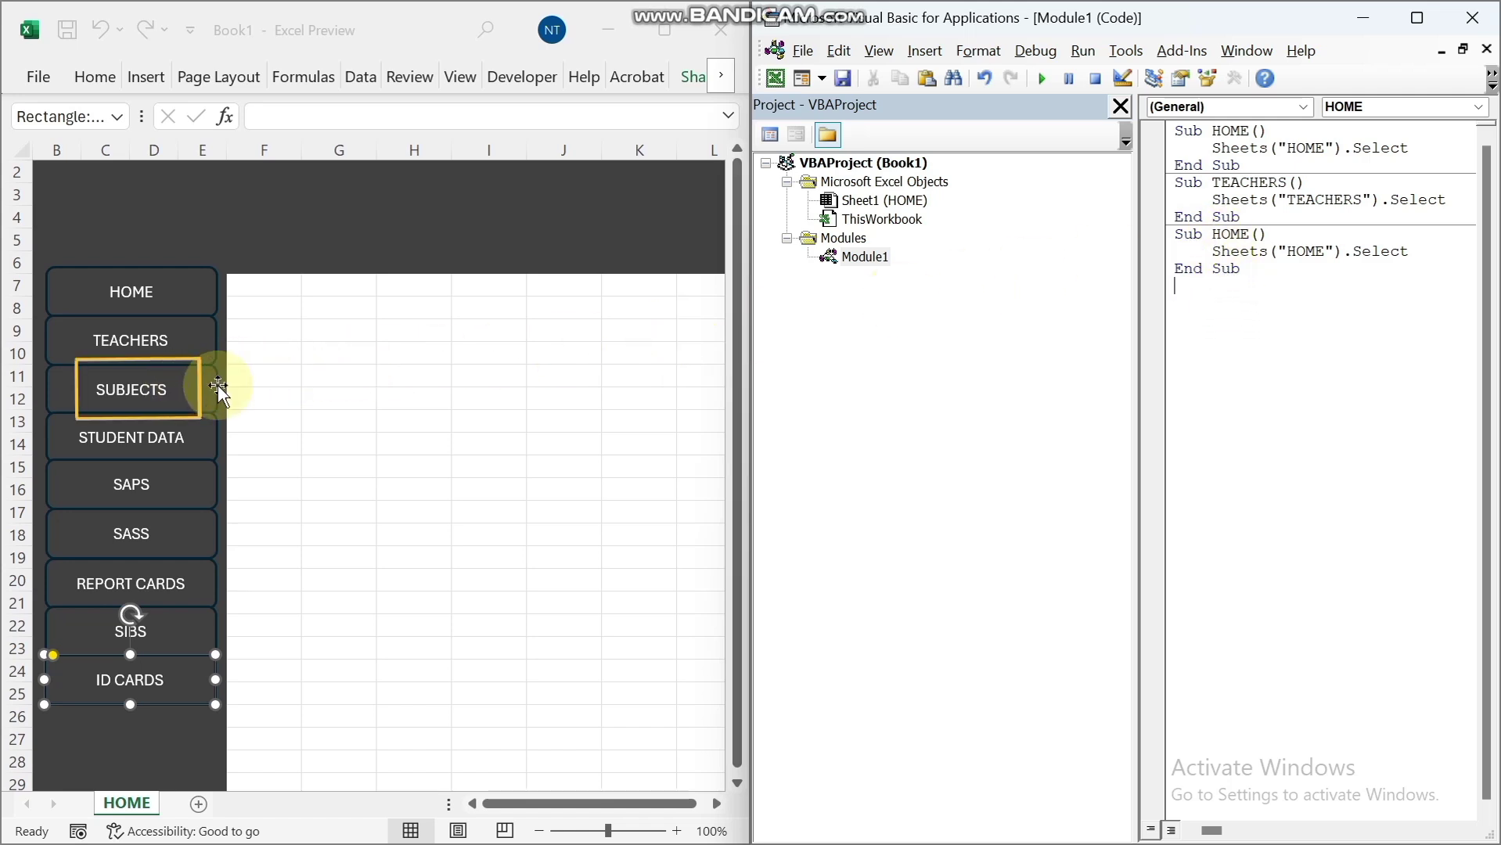
{"action": "left_click", "coordinate": [1214, 234]}
{"action": "left_click_drag", "start_coordinate": [1235, 234], "coordinate": [1256, 235]}
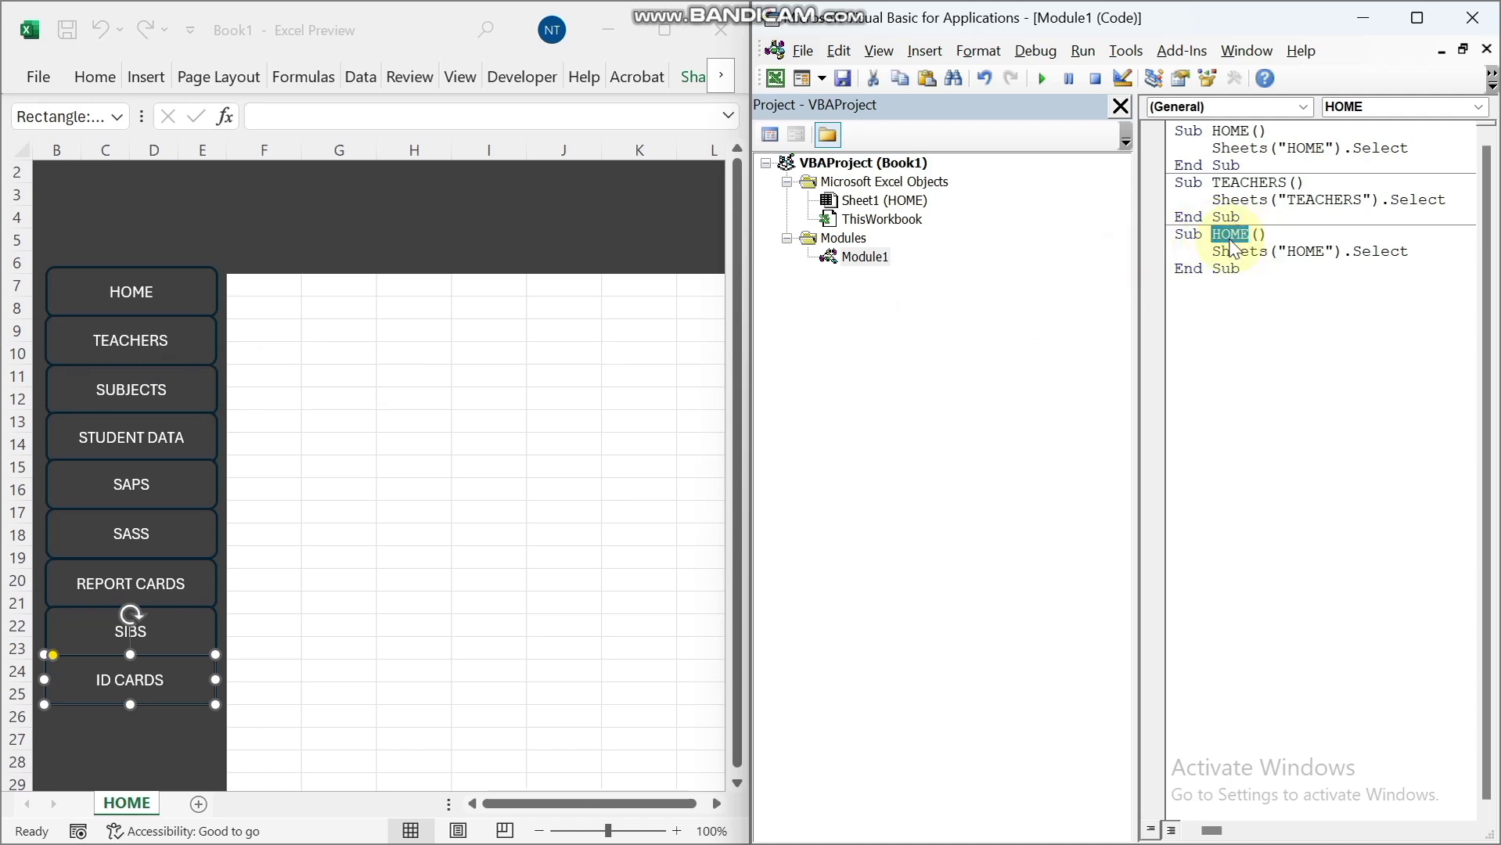
{"action": "type", "text": "SUBJECTS"}
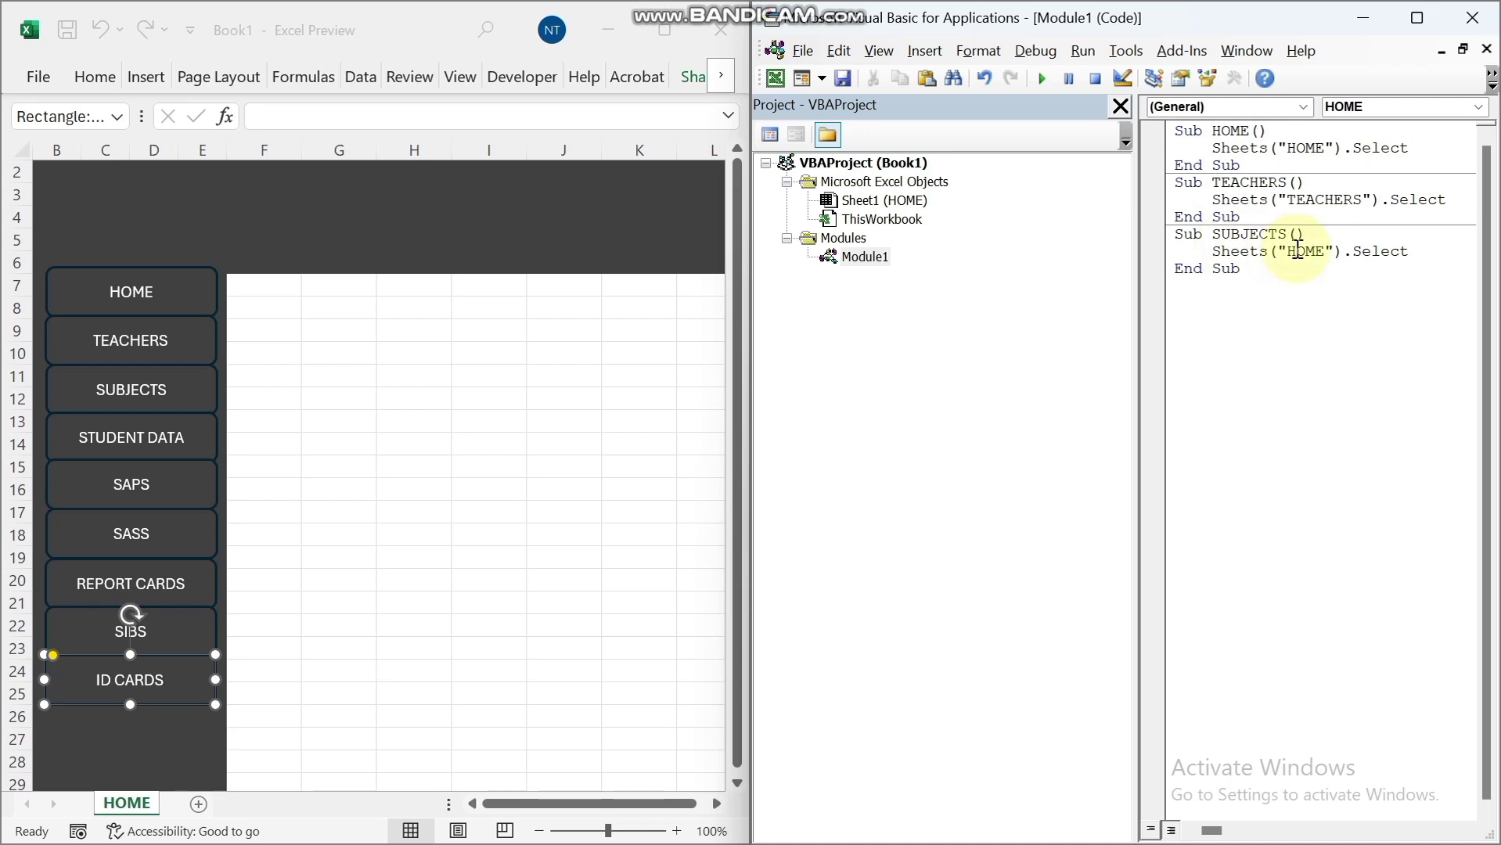
{"action": "left_click_drag", "start_coordinate": [1323, 251], "coordinate": [1286, 254]}
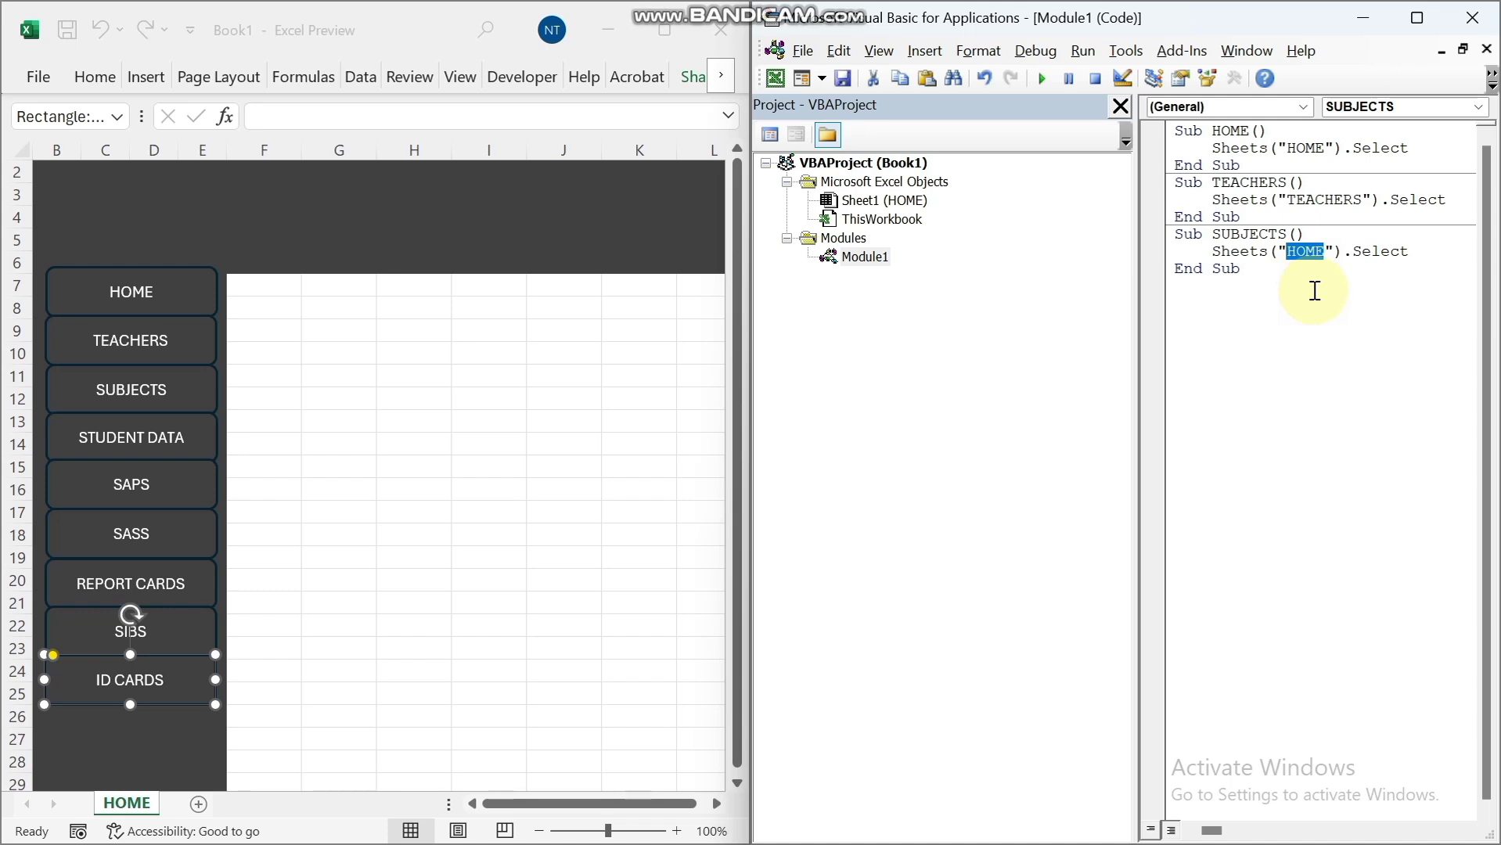
{"action": "type", "text": "SUBJECTS"}
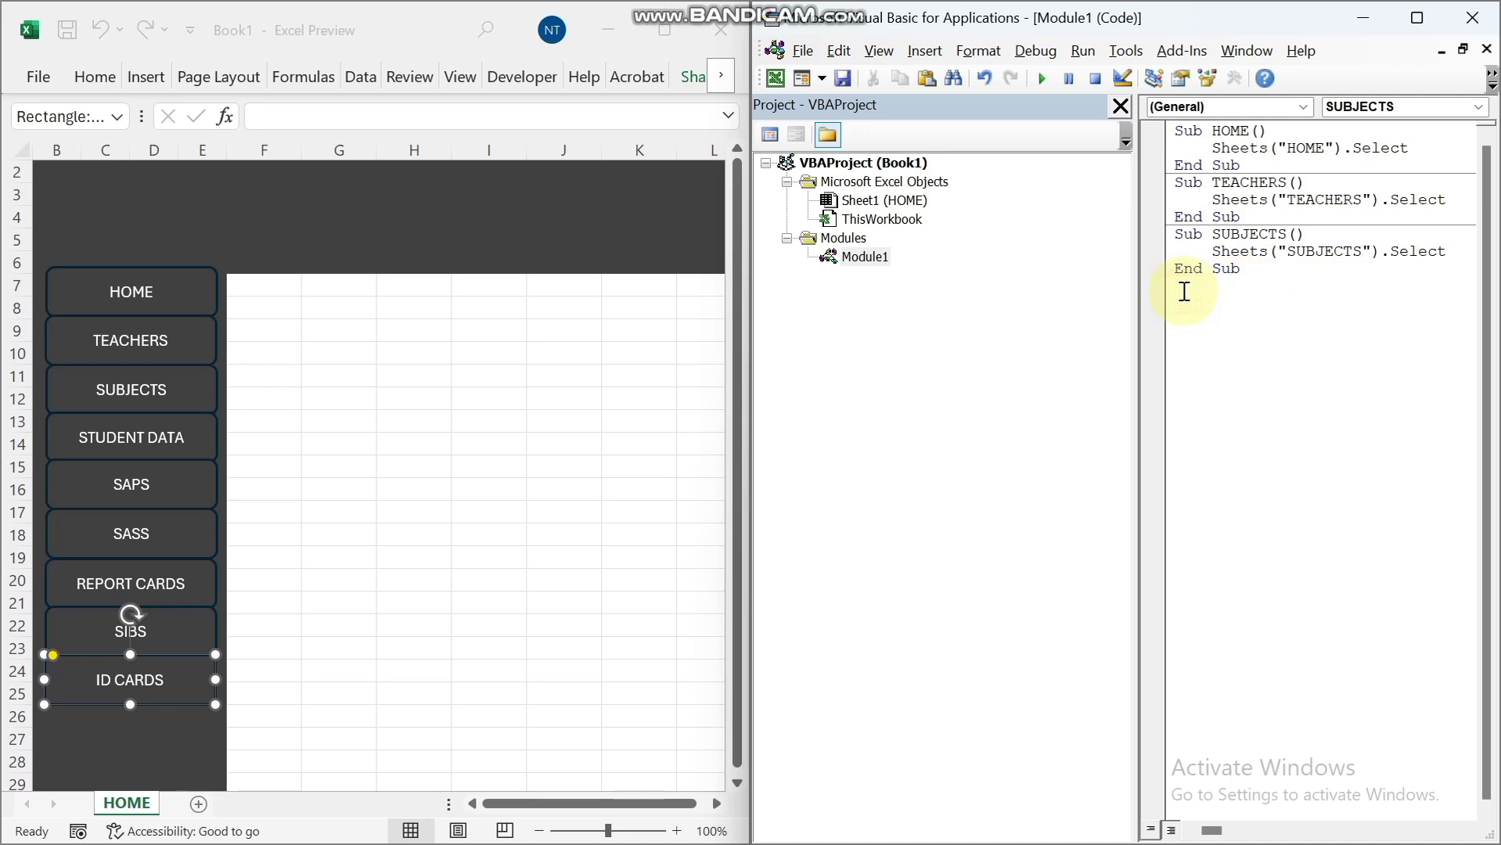
Paste another copy of the HOME procedure below SUBJECTS and change its procedure name to STUDENT_DATA.
{"action": "right_click", "coordinate": [1183, 291]}
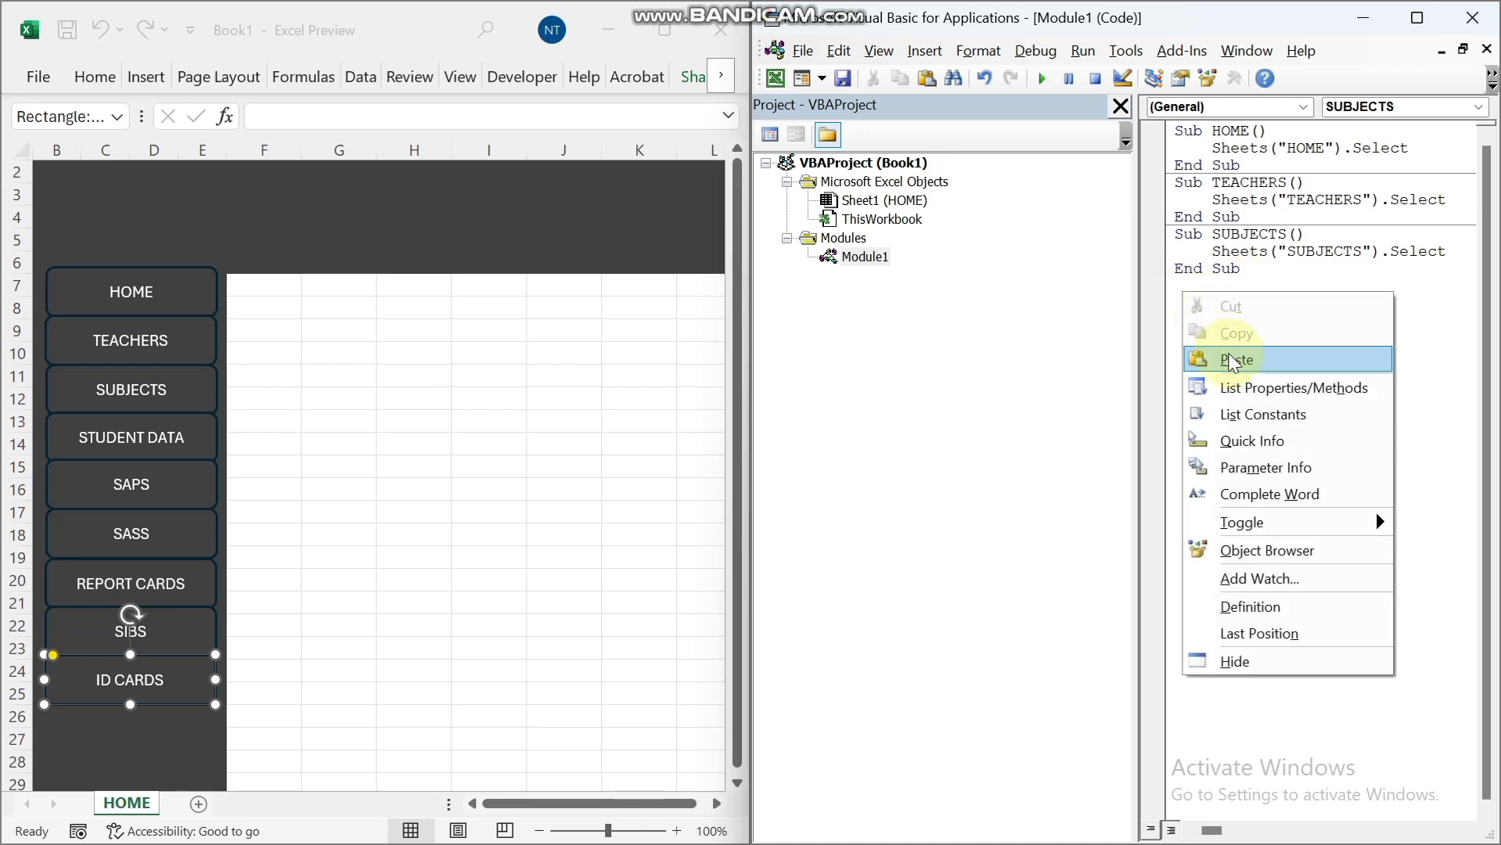
{"action": "left_click", "coordinate": [1231, 360]}
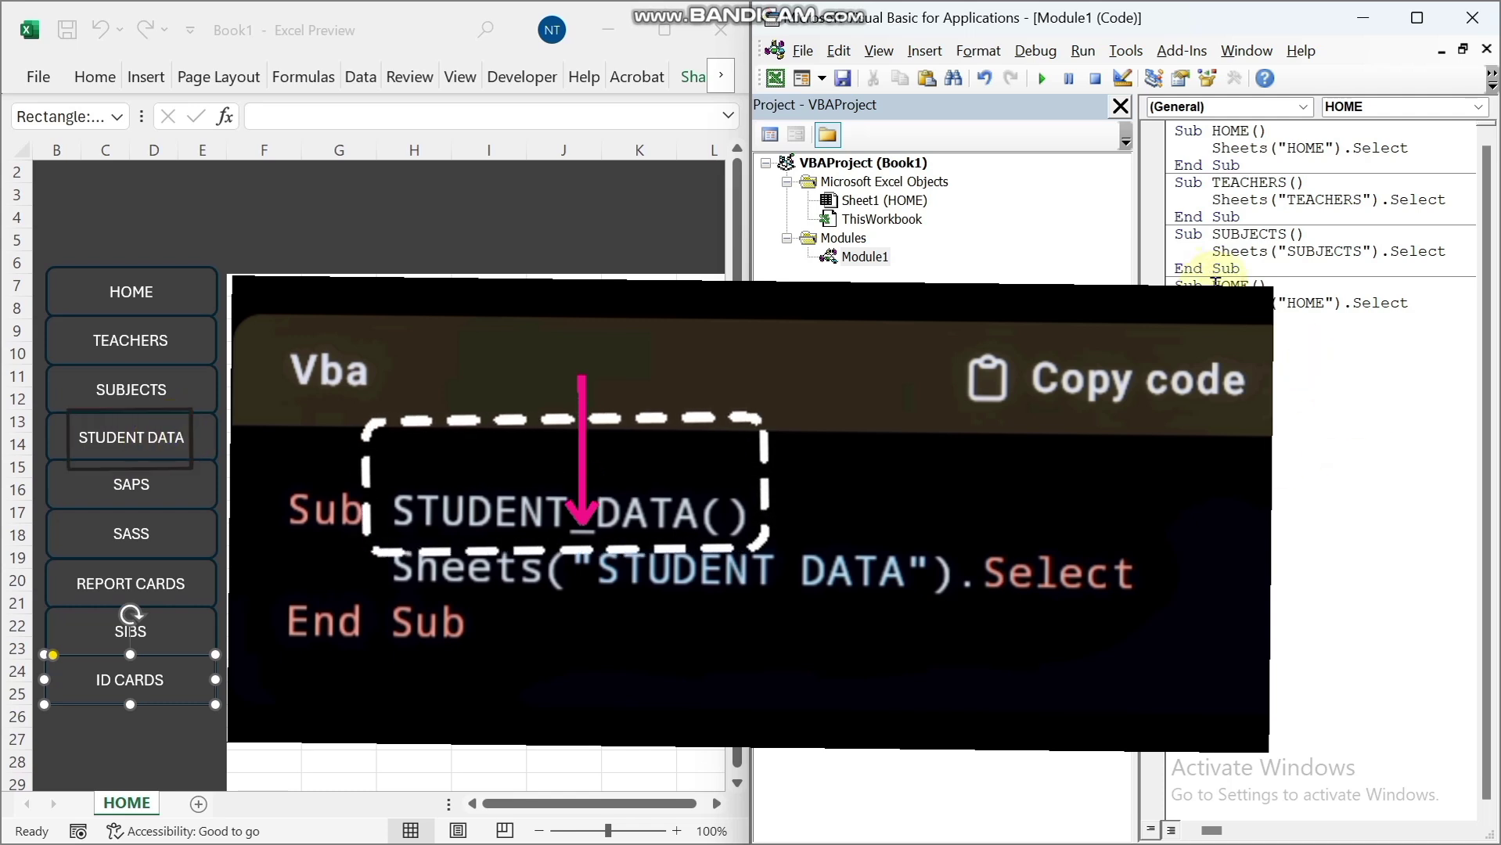
{"action": "left_click_drag", "start_coordinate": [1227, 284], "coordinate": [1253, 284]}
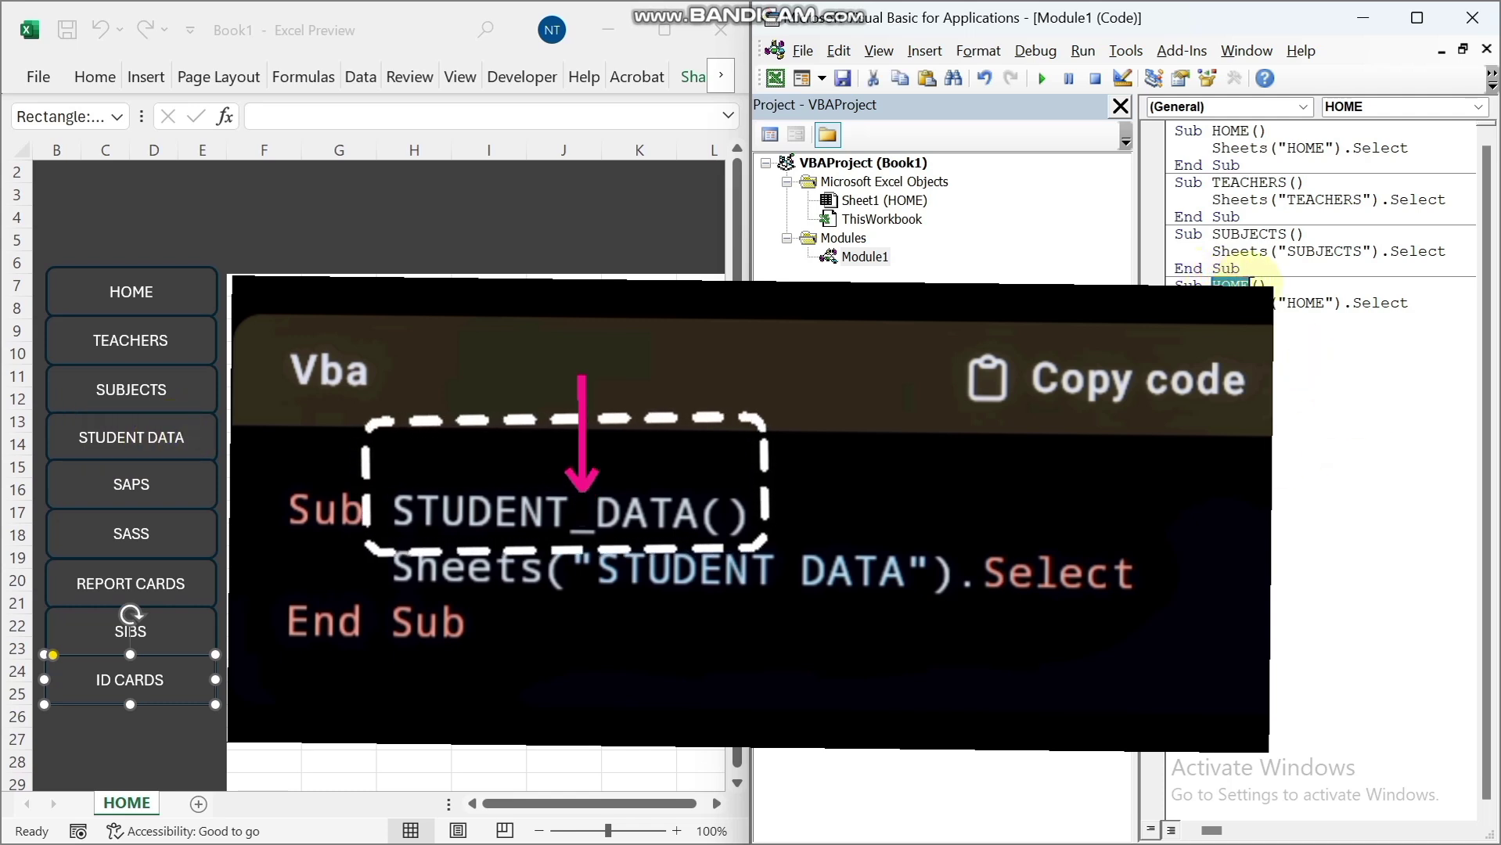
{"action": "type", "text": "S"}
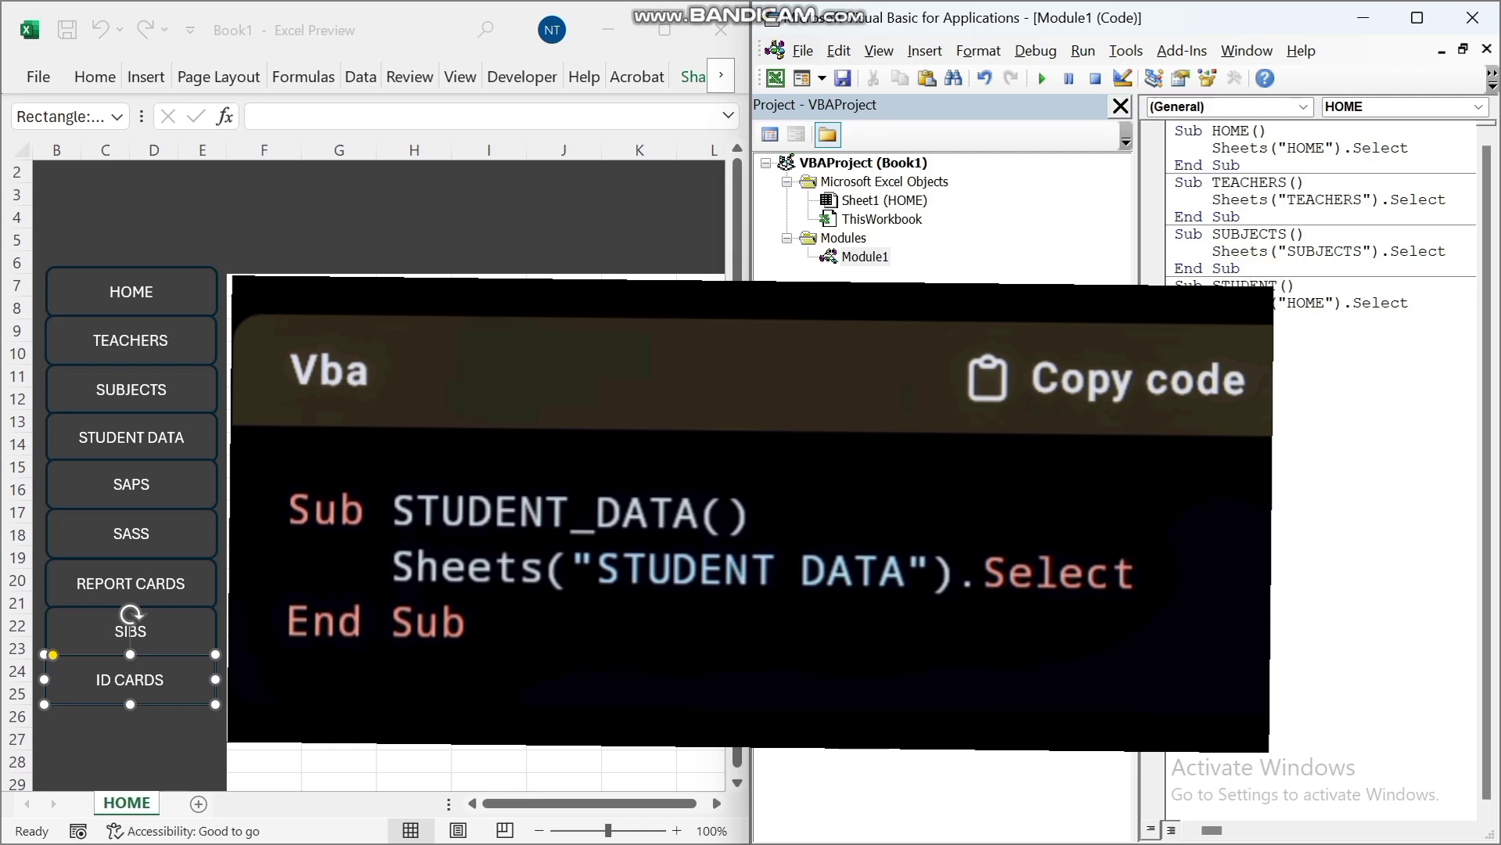
{"action": "type", "text": "TUDENT"}
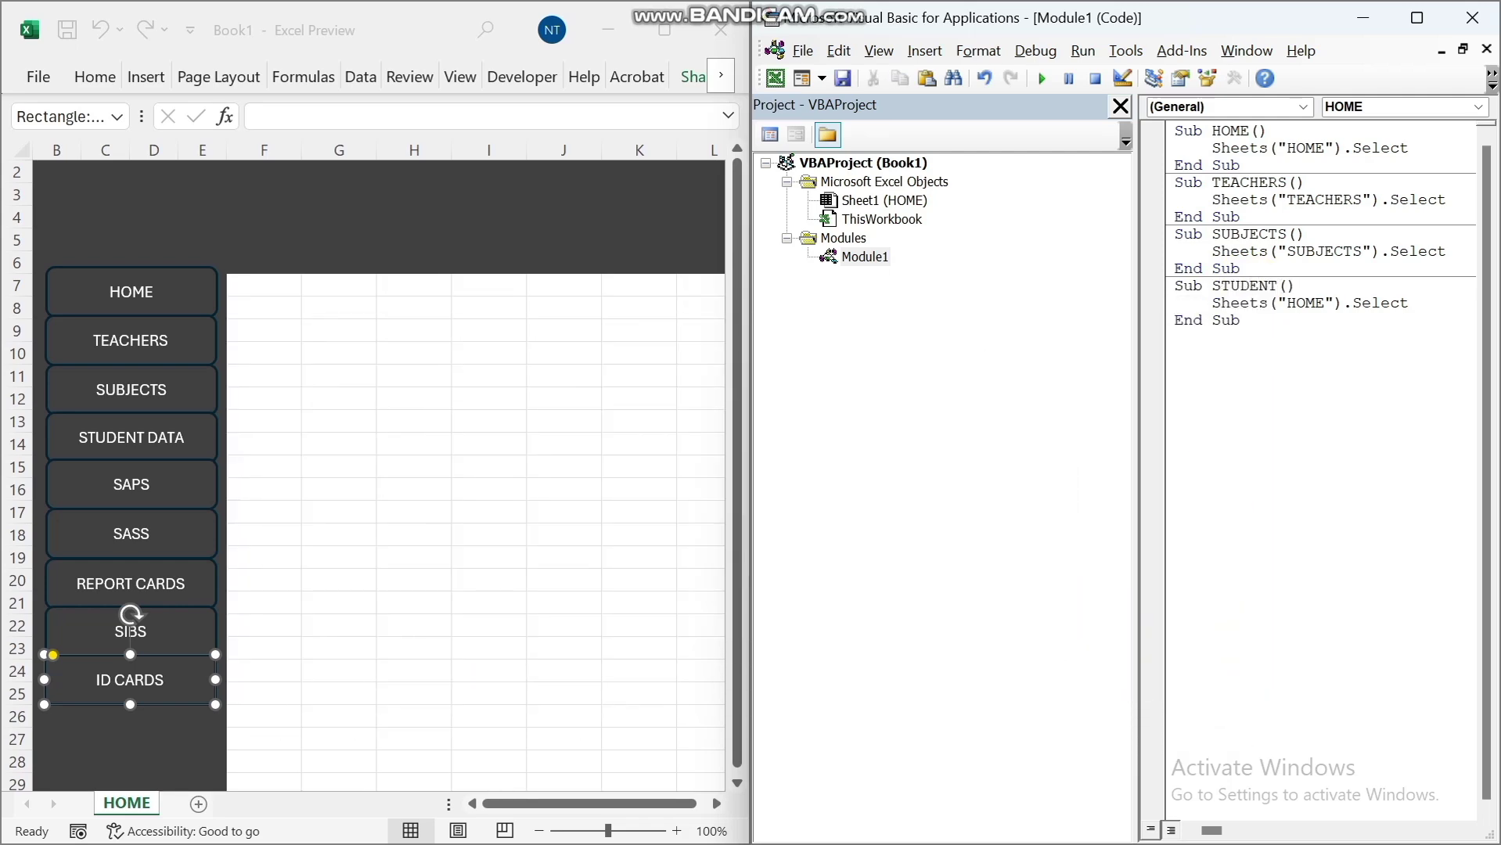
{"action": "type", "text": "_"}
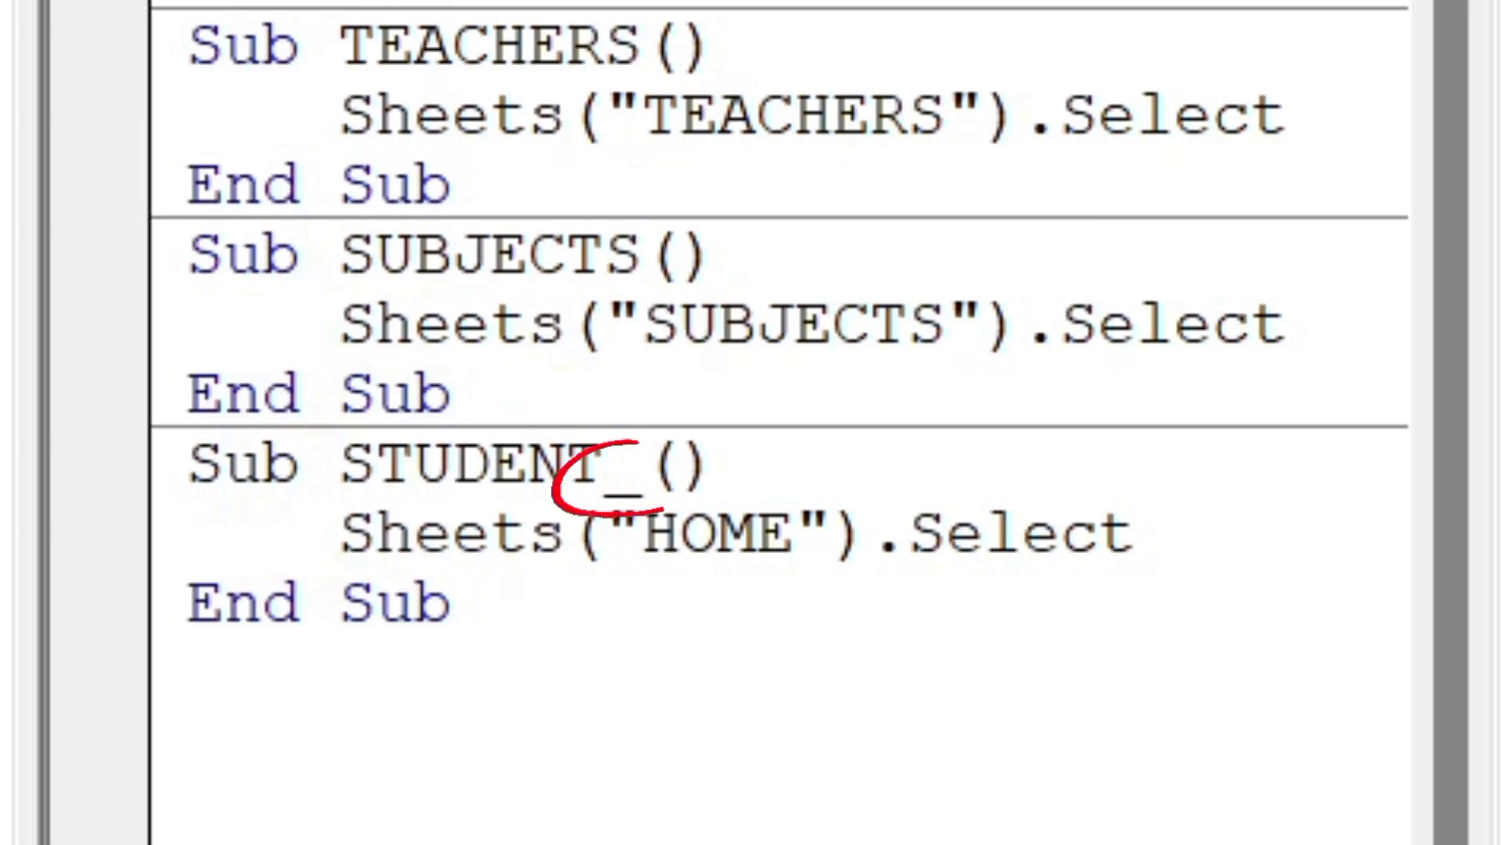
{"action": "type", "text": "DATA"}
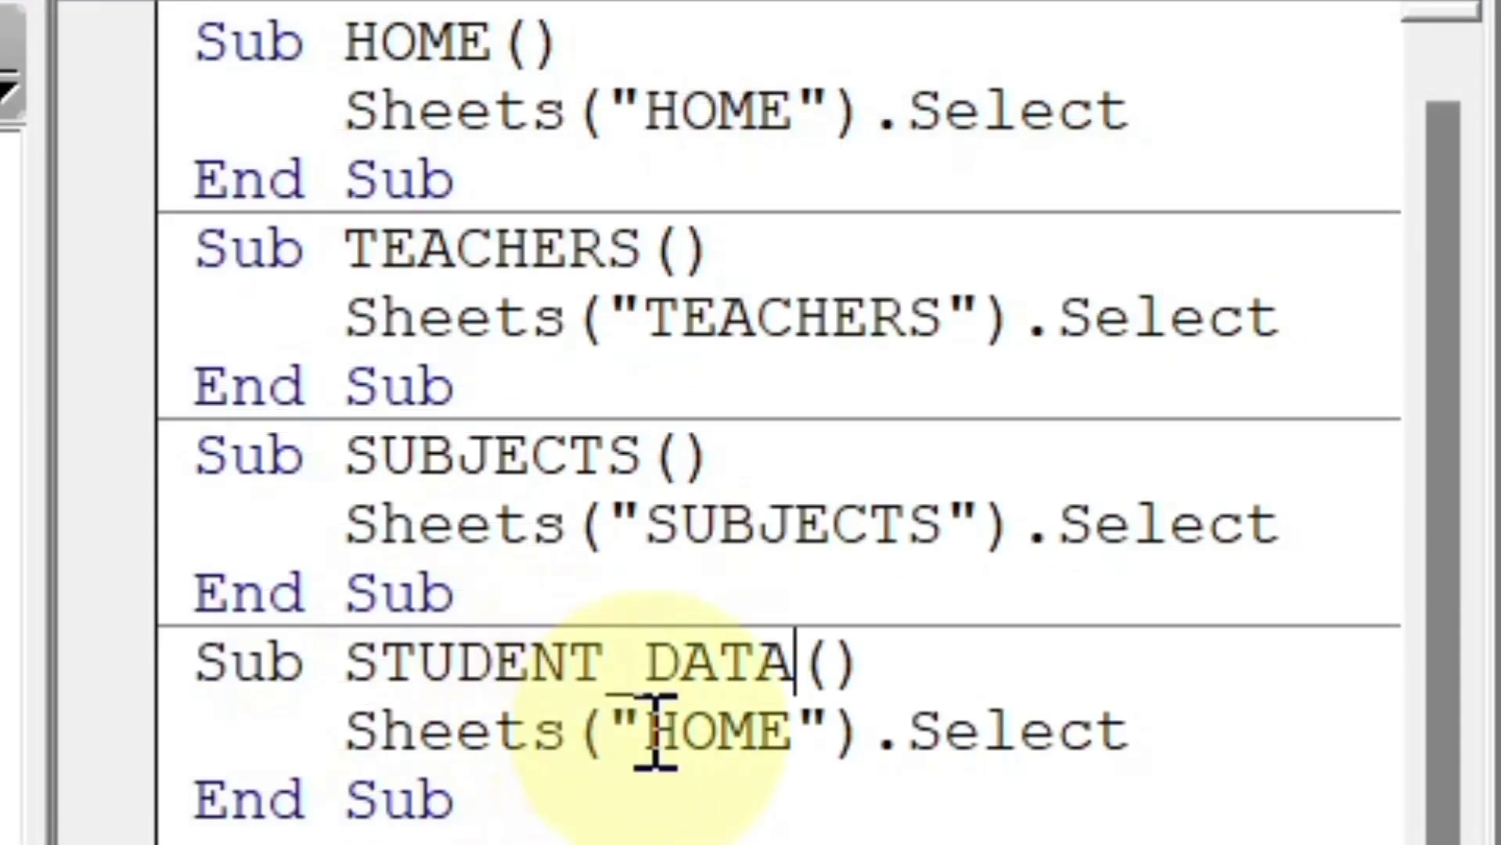
Change the sheet name in the STUDENT_DATA procedure from HOME to STUDENT DATA, written with a space.
{"action": "left_click_drag", "start_coordinate": [654, 732], "coordinate": [798, 731]}
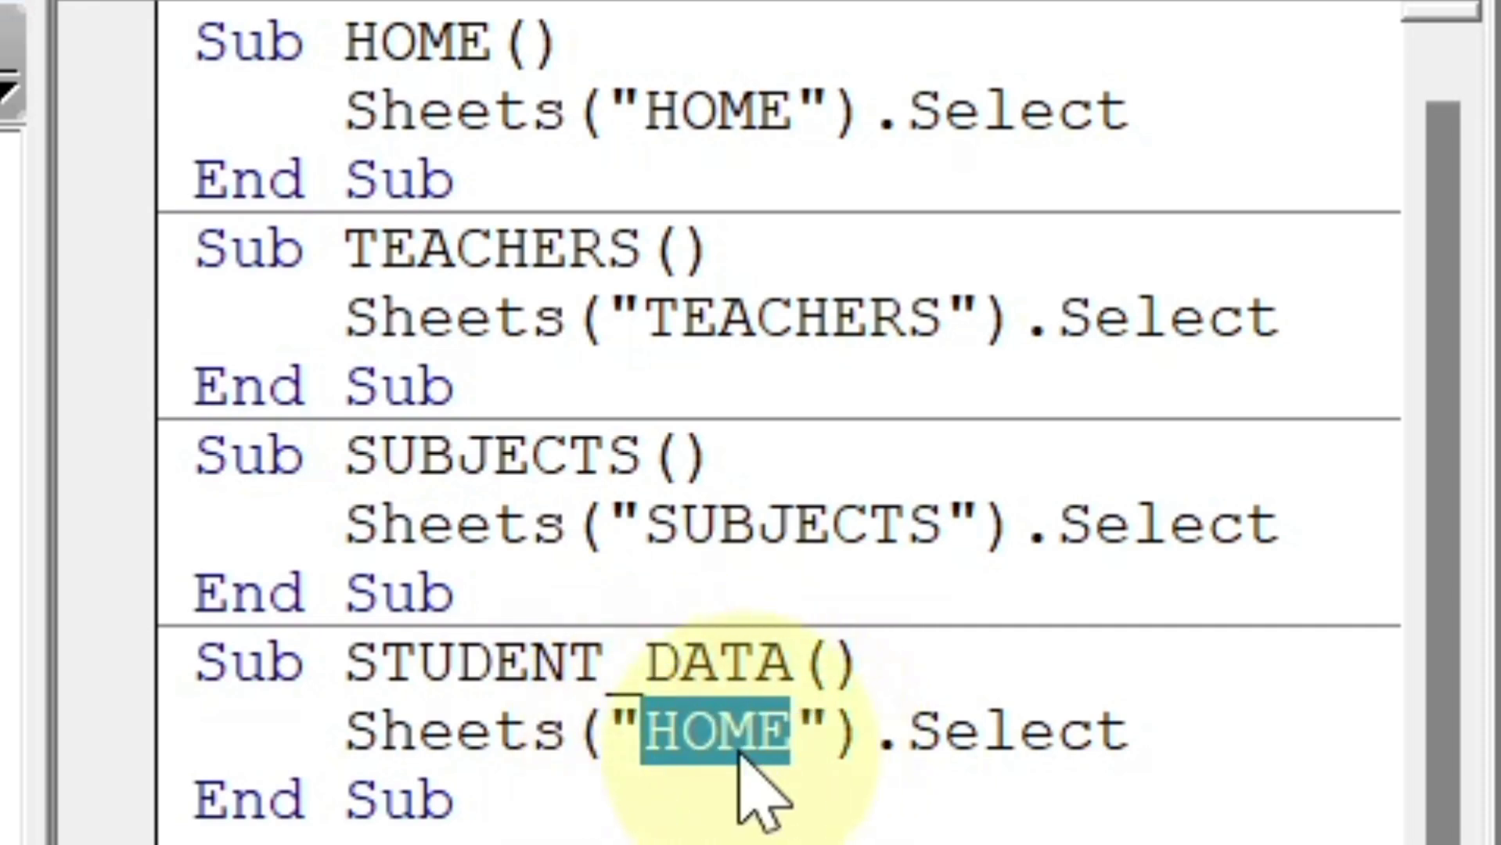
{"action": "type", "text": "STUDENT"}
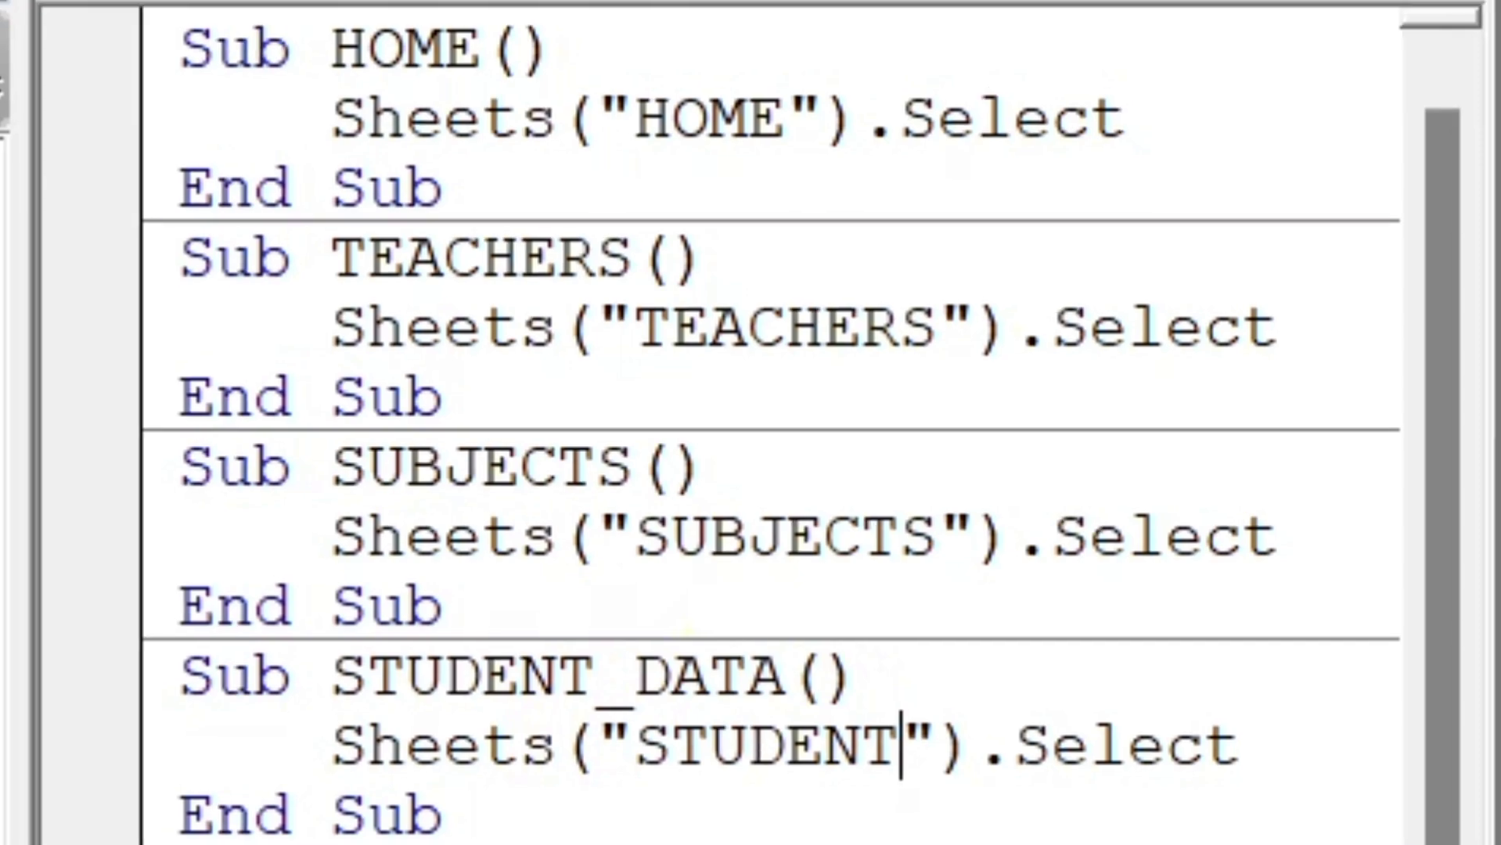
{"action": "type", "text": " DATA"}
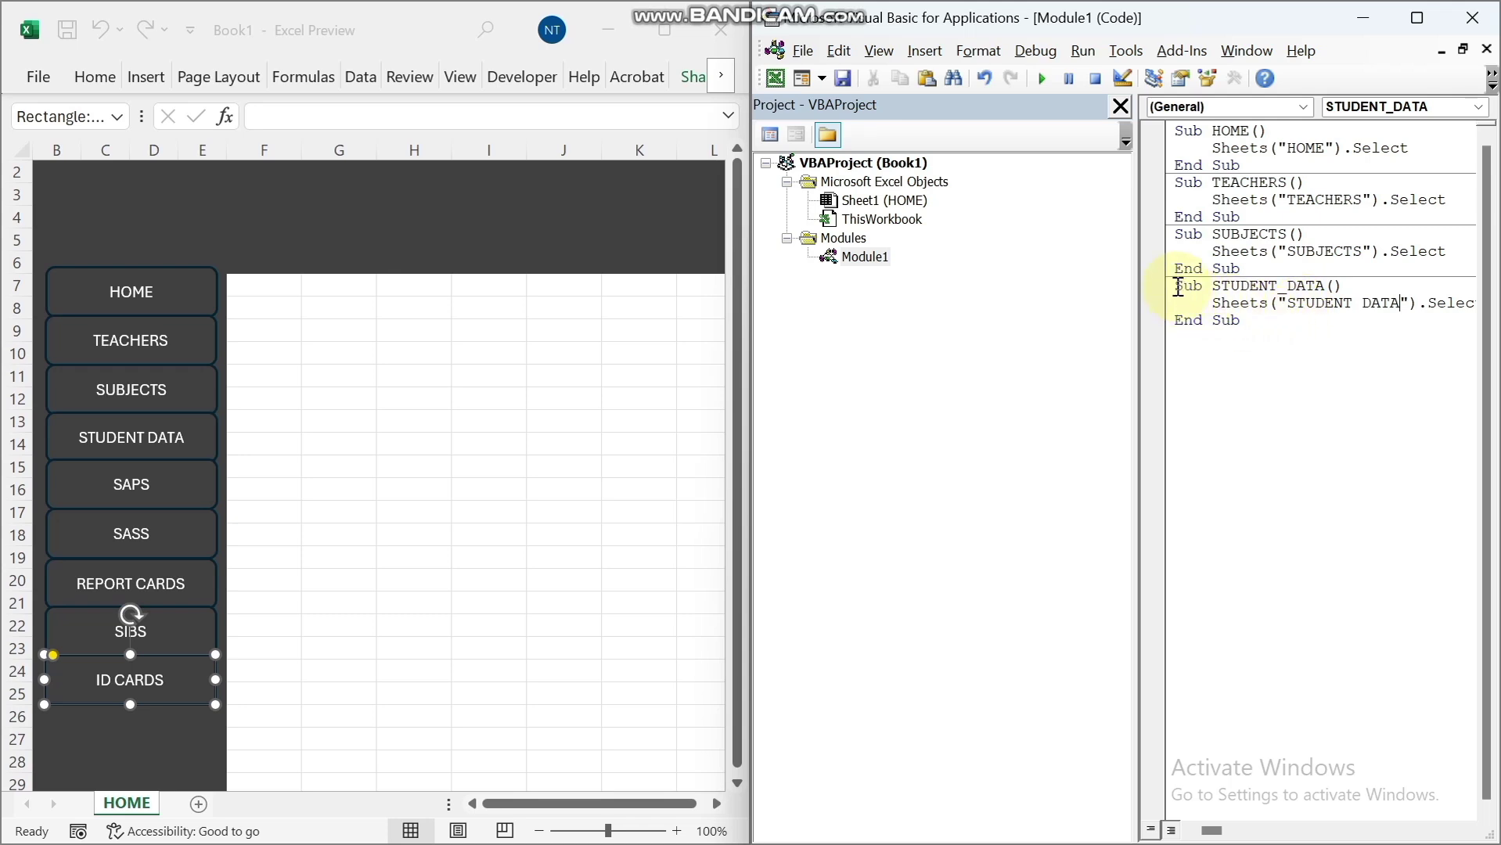
Paste a copy of the HOME procedure below STUDENT_DATA and change its procedure name and sheet name to SAPS.
{"action": "right_click", "coordinate": [1182, 340]}
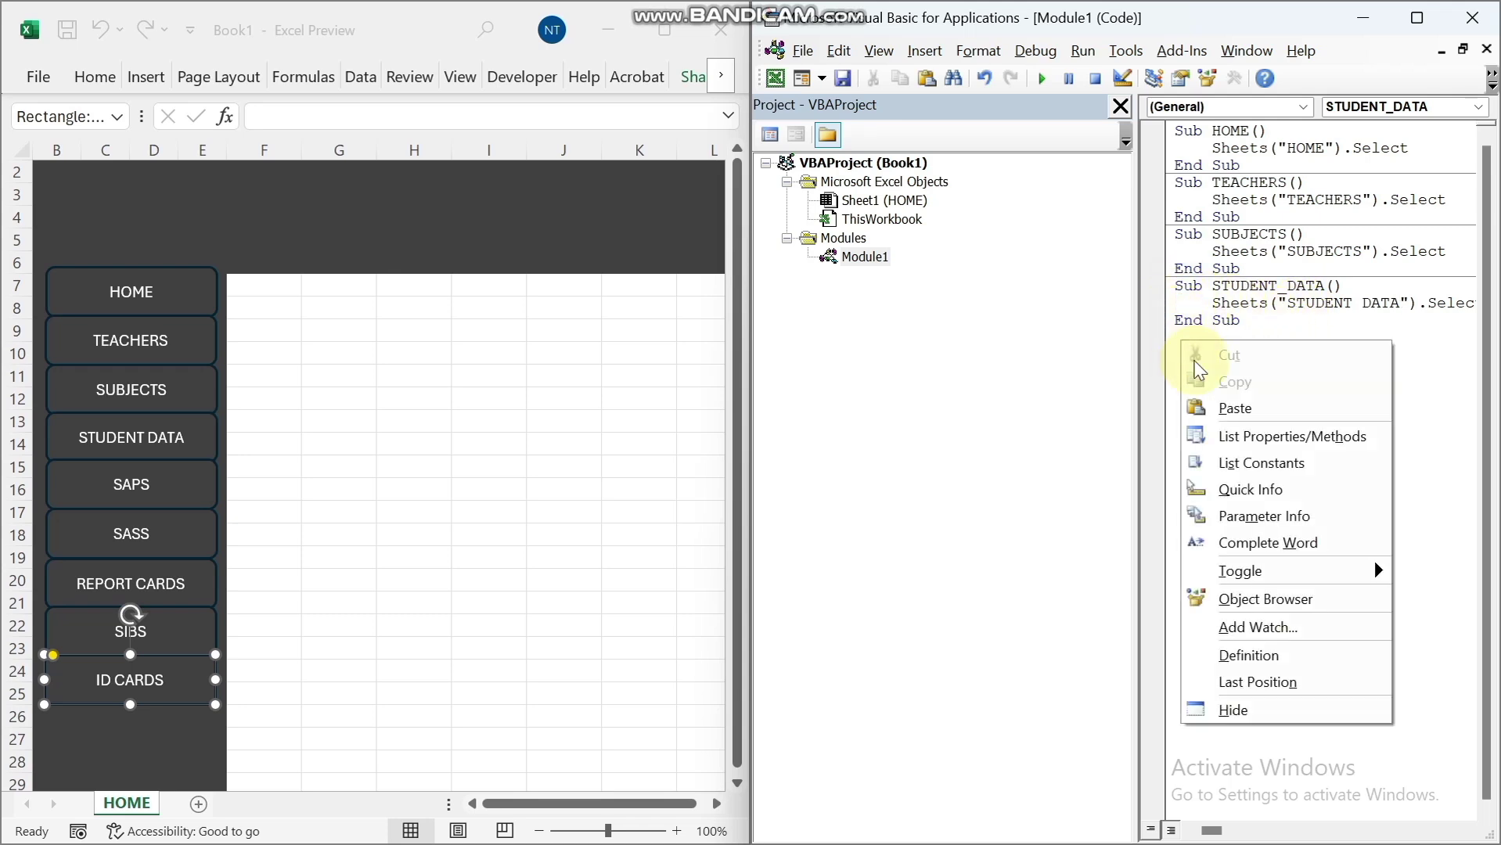
{"action": "left_click", "coordinate": [1236, 405]}
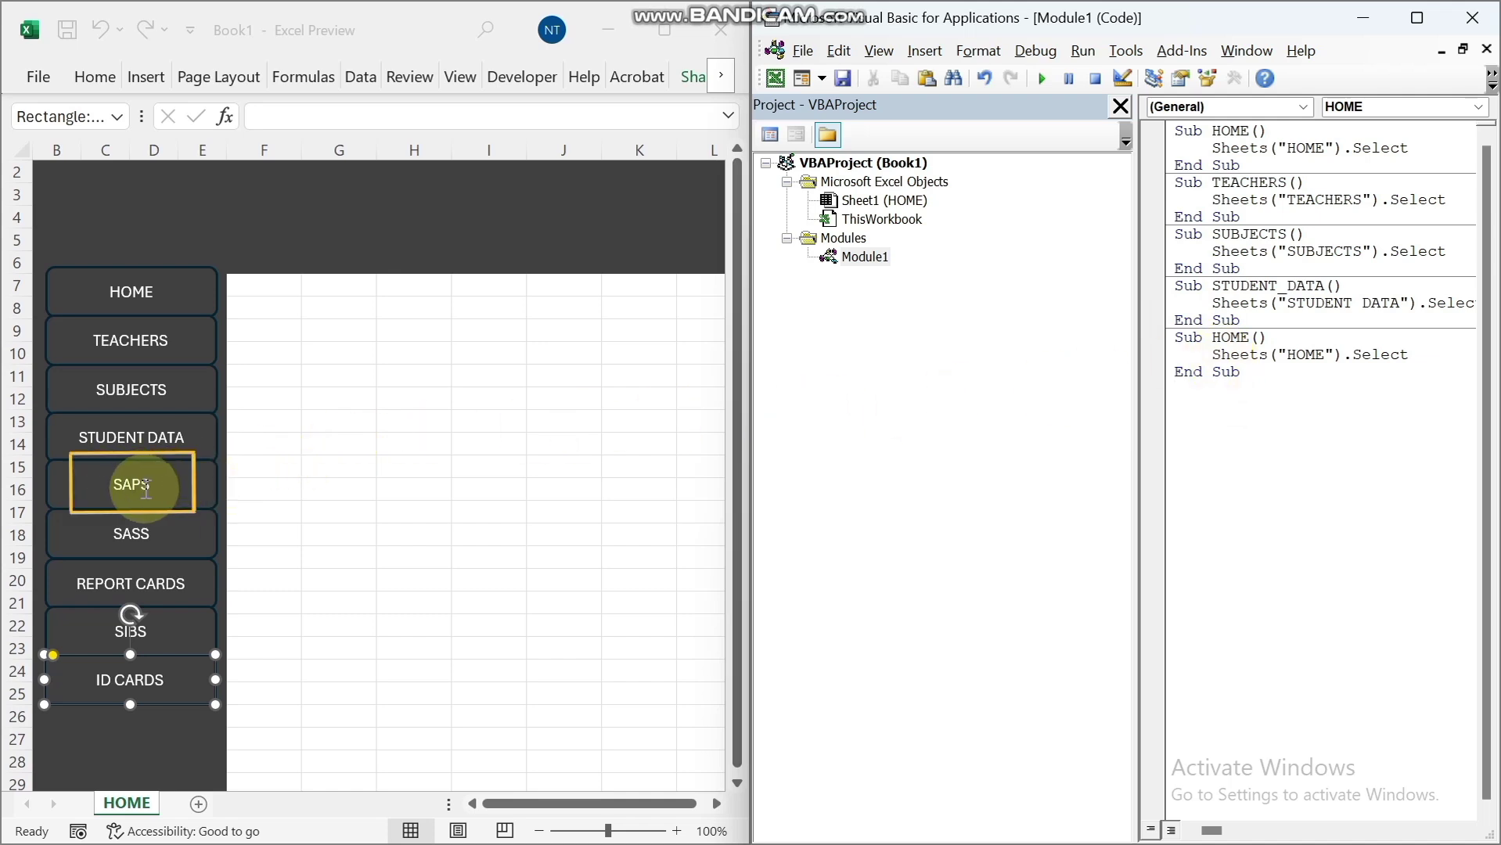
{"action": "left_click", "coordinate": [1214, 337]}
{"action": "left_click_drag", "start_coordinate": [1214, 337], "coordinate": [1251, 342]}
{"action": "type", "text": "SAPS"}
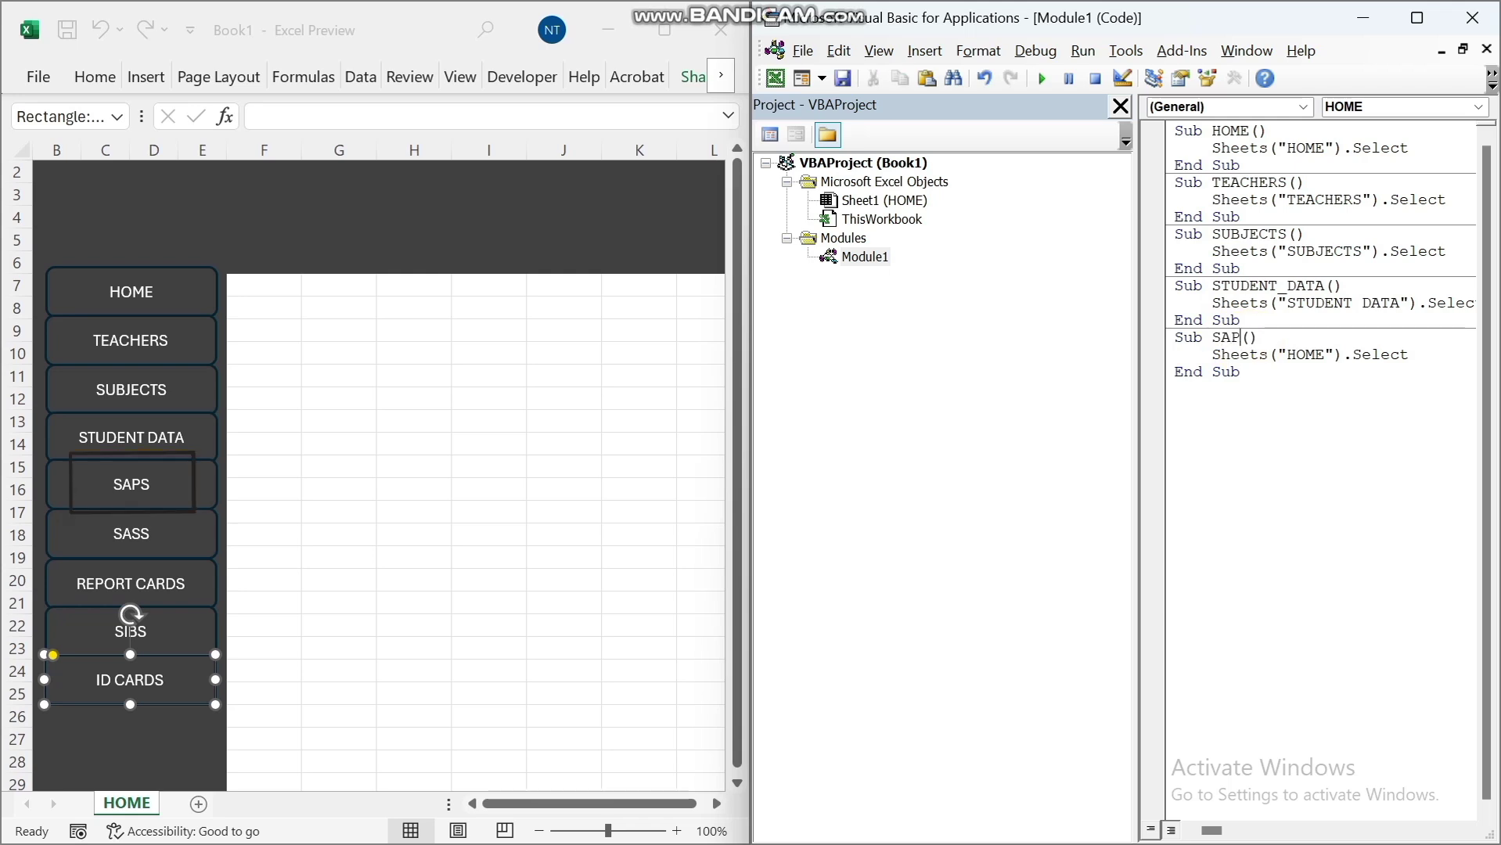
{"action": "left_click_drag", "start_coordinate": [1289, 356], "coordinate": [1327, 352]}
{"action": "type", "text": "SAPS"}
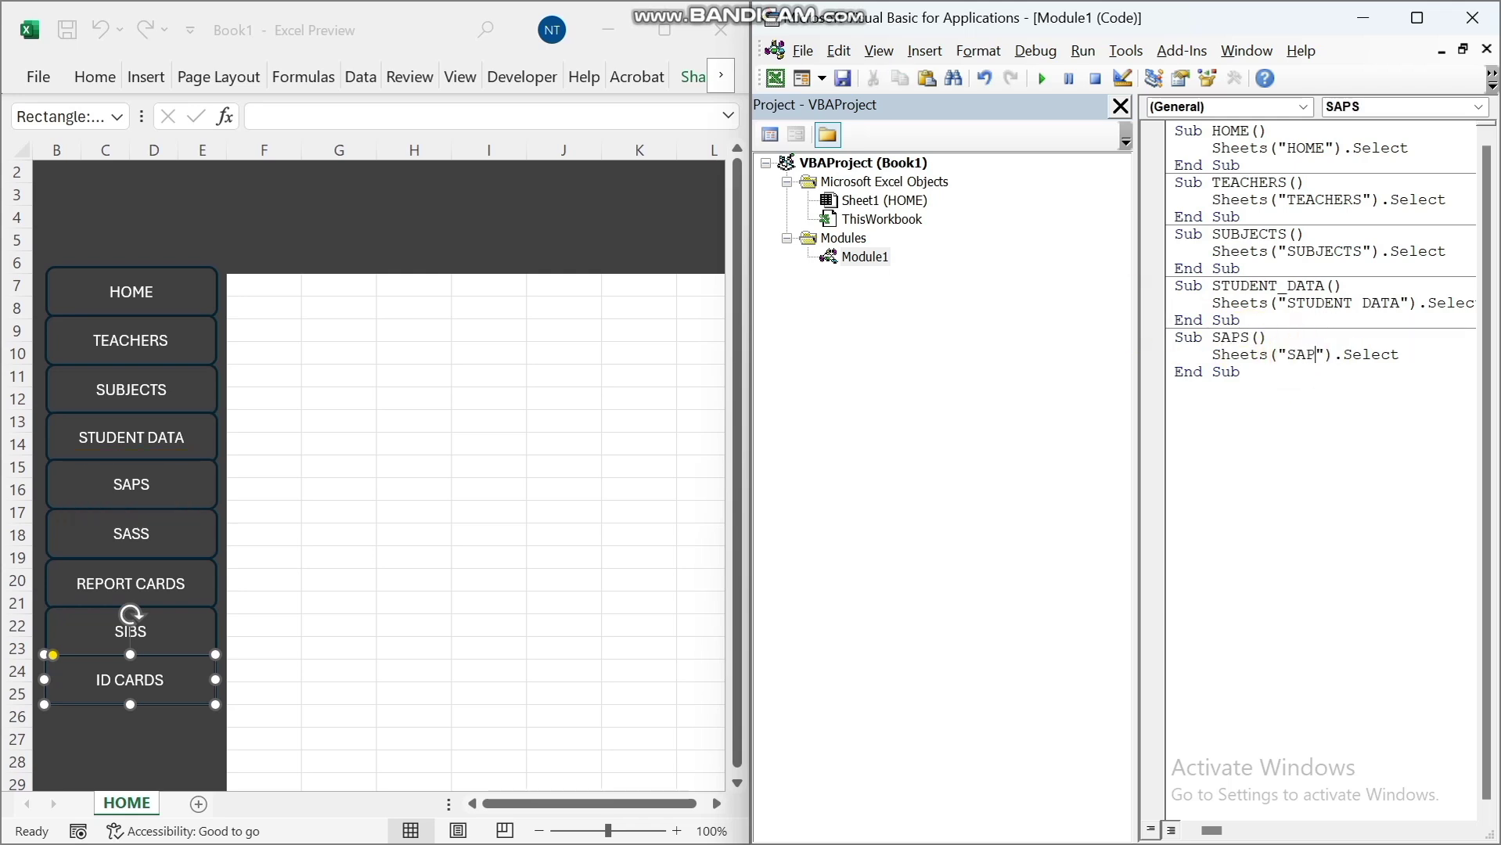
Paste a copy of the HOME procedure below SAPS and change its procedure name and sheet name to SASS.
{"action": "right_click", "coordinate": [1190, 397]}
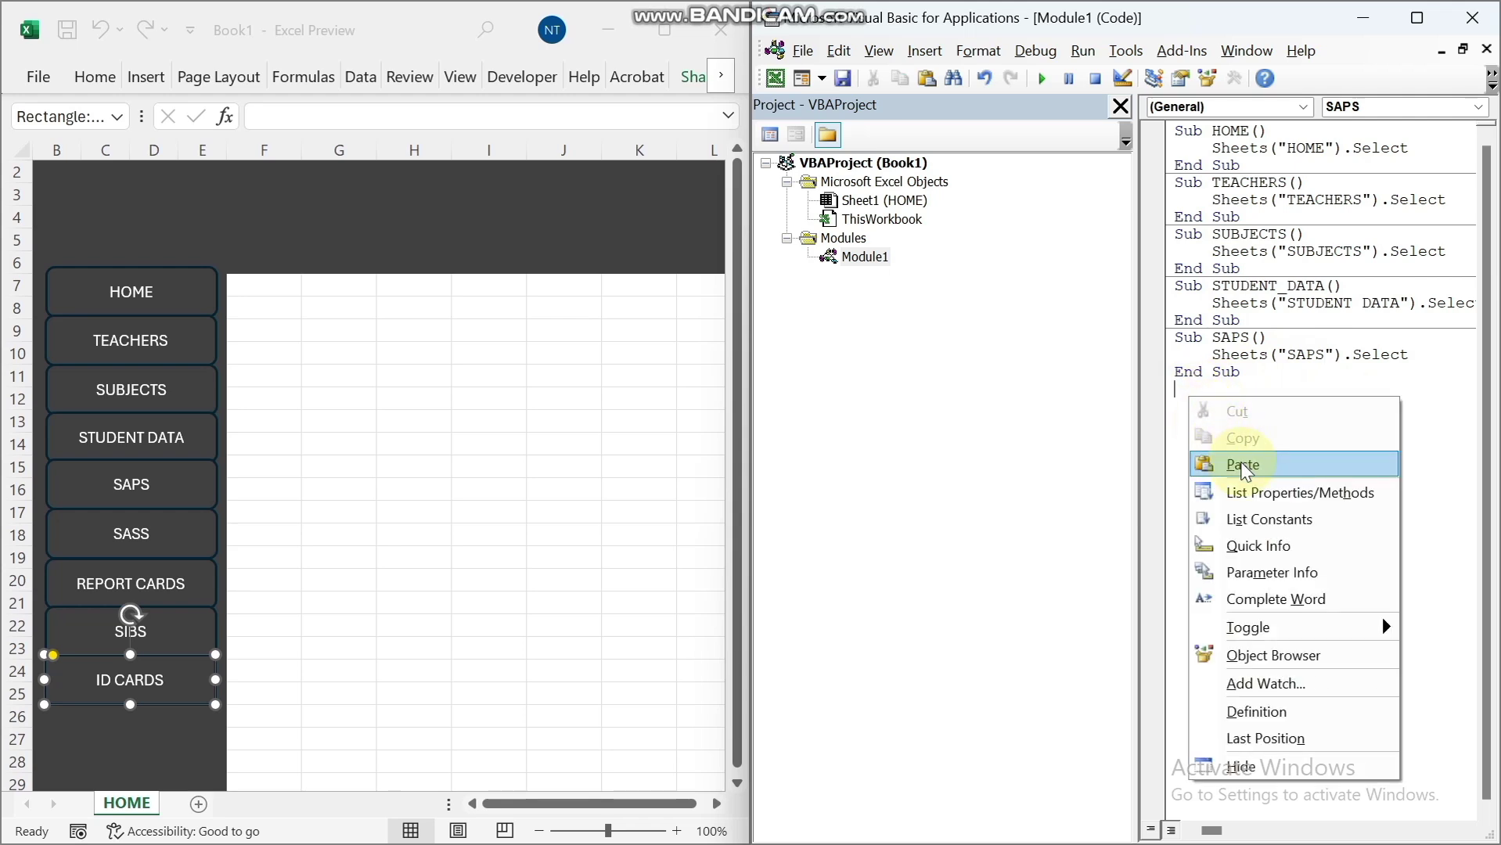
{"action": "left_click", "coordinate": [1239, 462]}
{"action": "left_click", "coordinate": [1225, 391]}
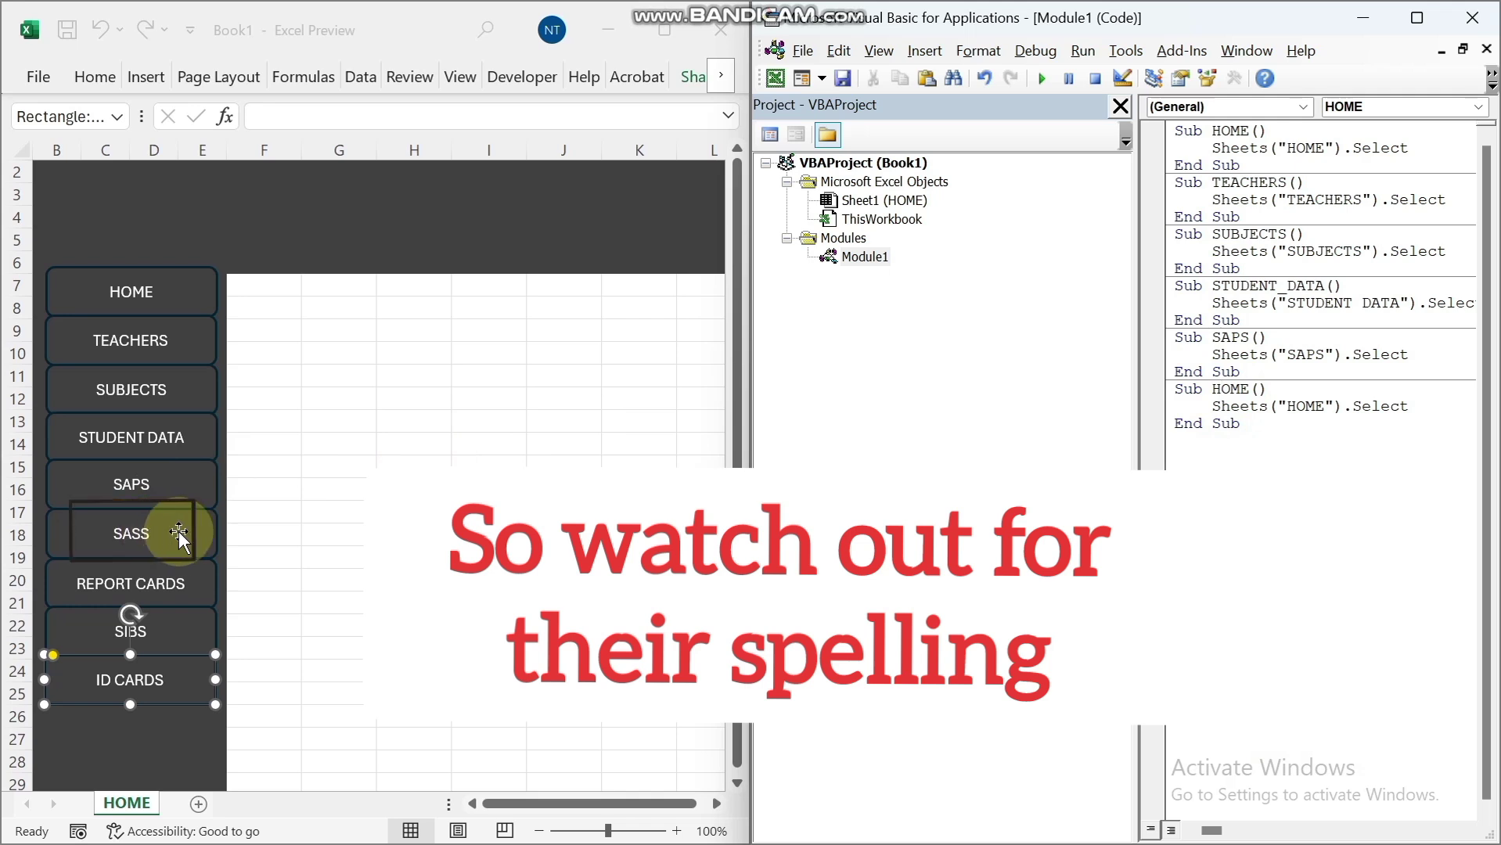
{"action": "left_click_drag", "start_coordinate": [1213, 389], "coordinate": [1224, 389]}
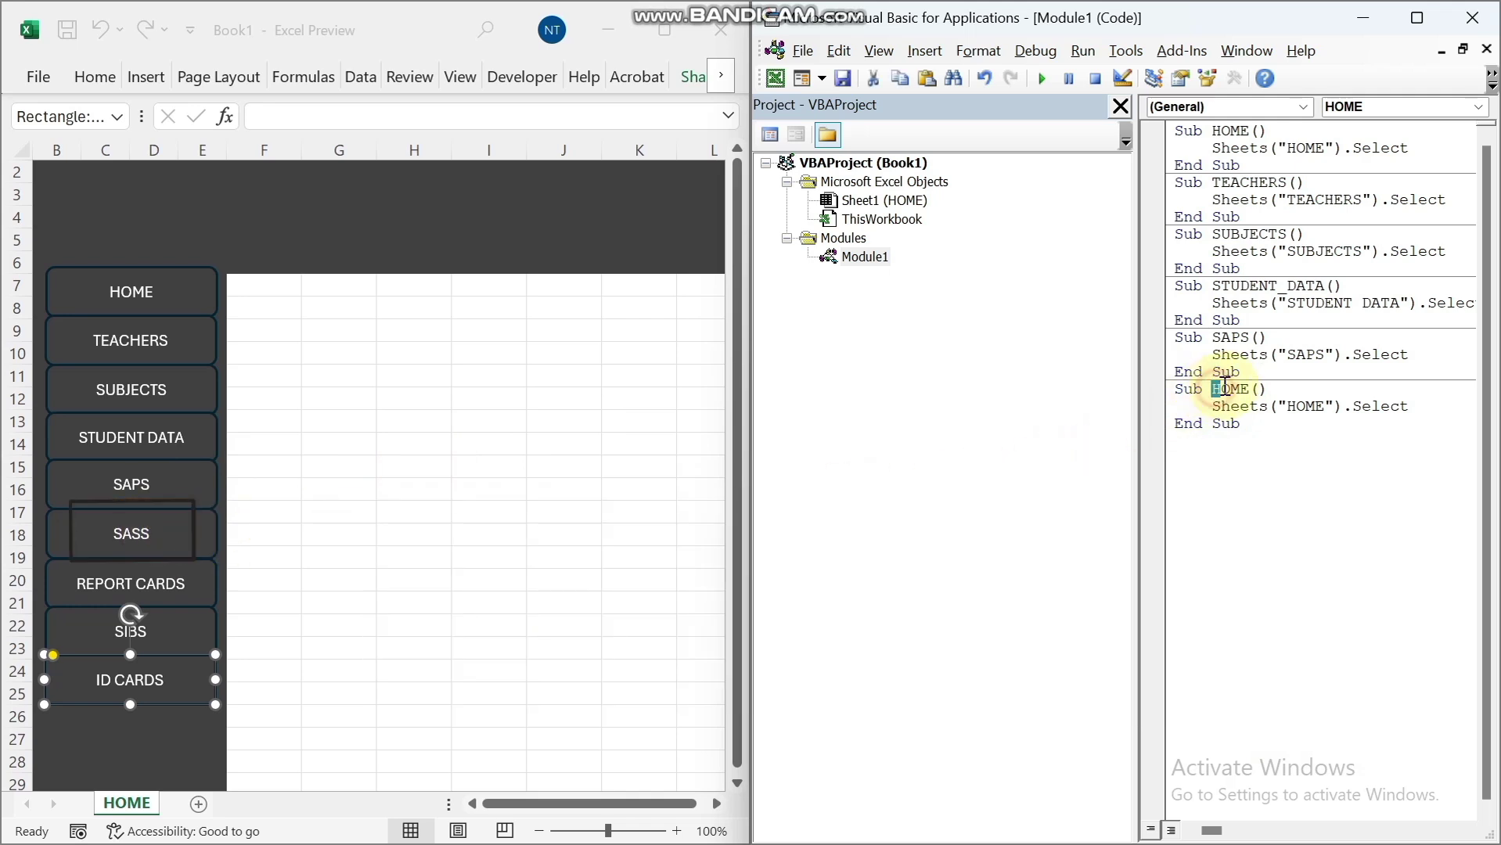
{"action": "double_click", "coordinate": [1225, 389]}
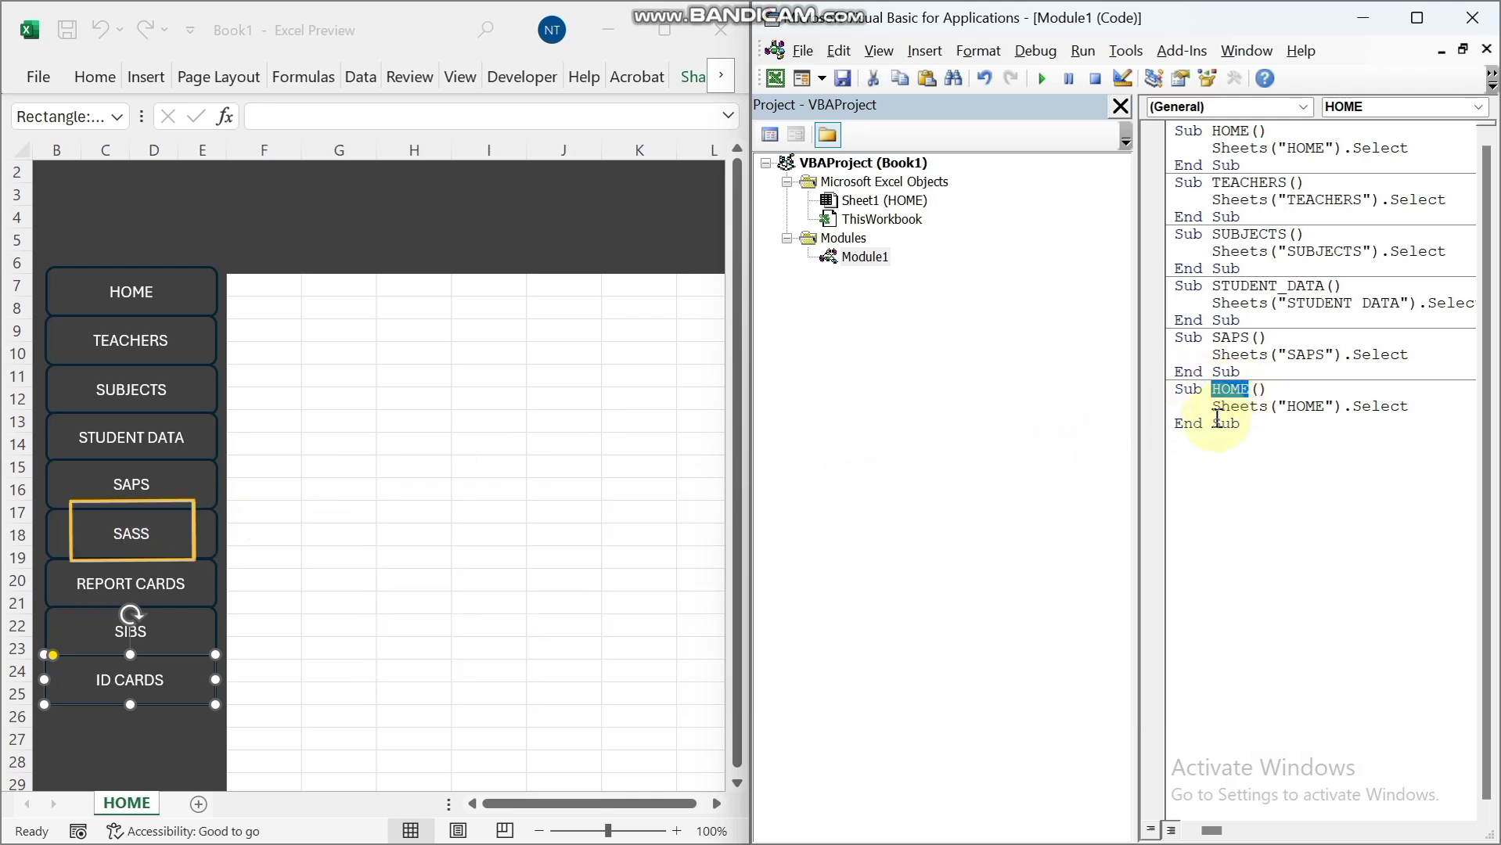
{"action": "type", "text": "SASS"}
{"action": "left_click_drag", "start_coordinate": [1290, 399], "coordinate": [1309, 397]}
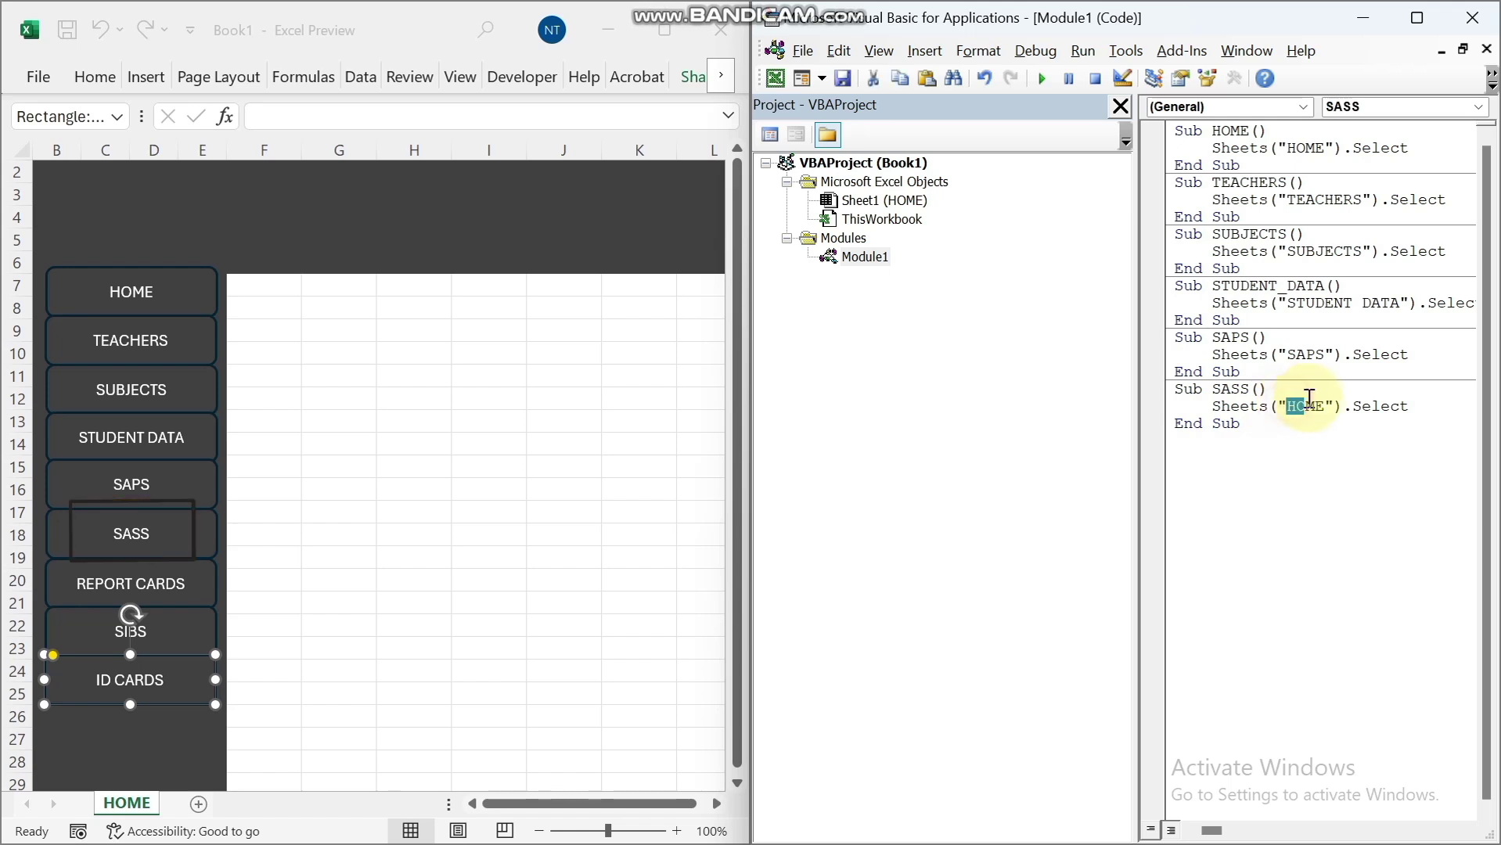
{"action": "type", "text": "SASS"}
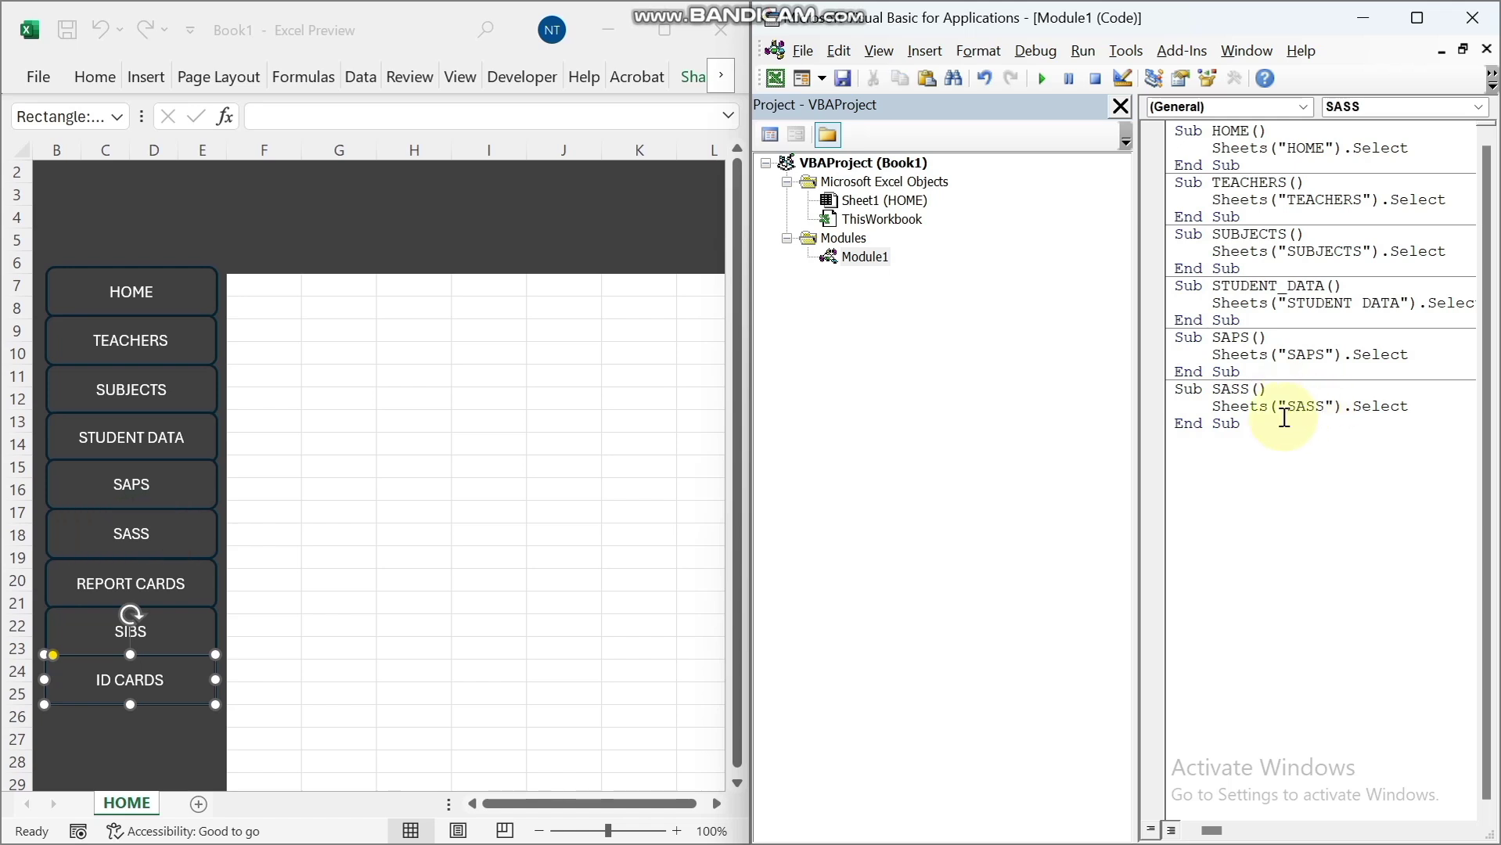
Paste a copy of the HOME procedure below SASS, naming the procedure REPORT_CARDS and its sheet REPORT CARDS.
{"action": "right_click", "coordinate": [1181, 440]}
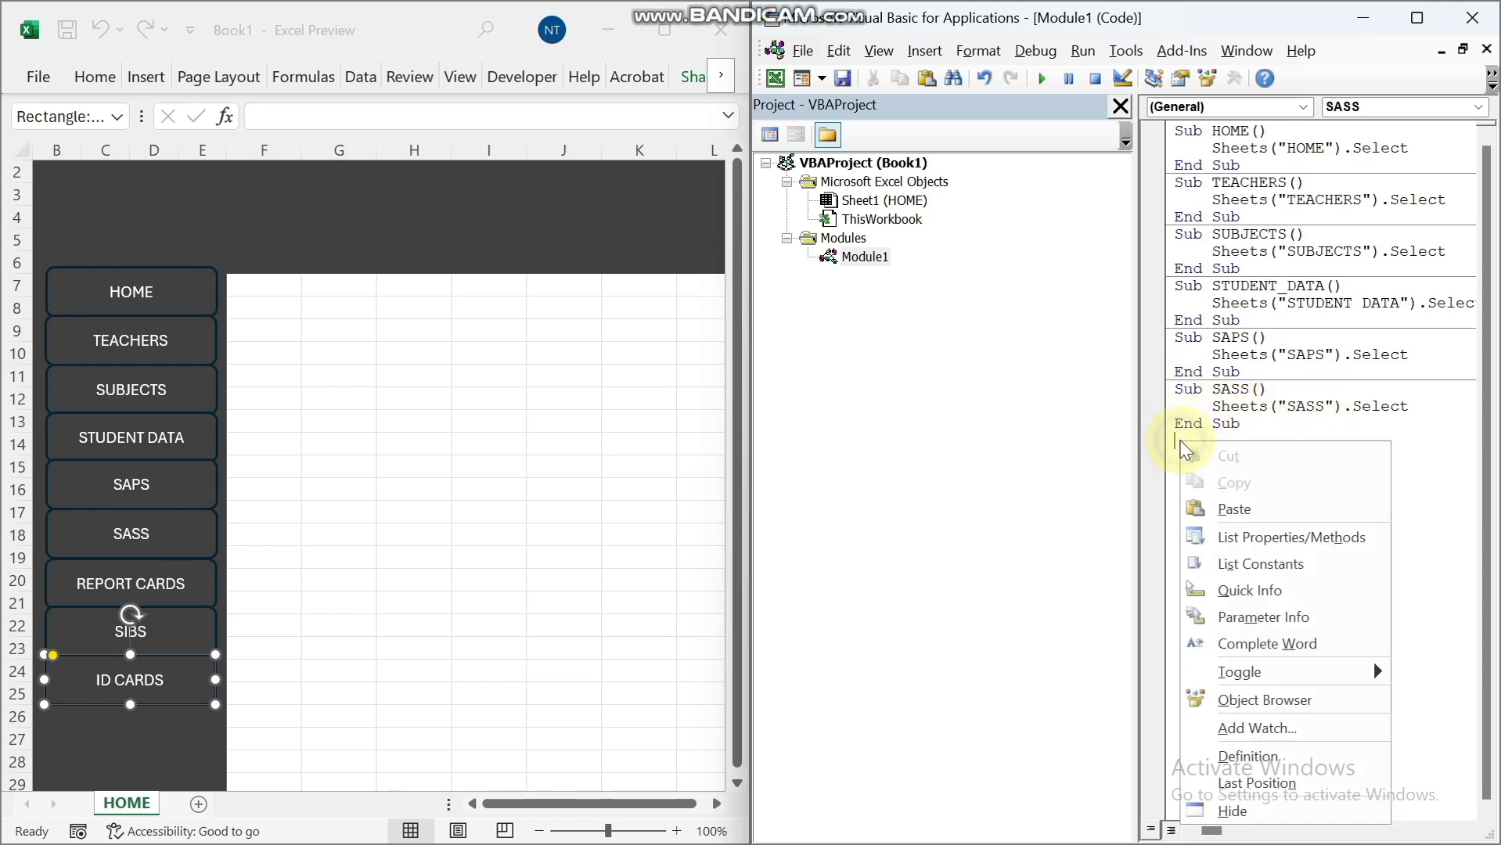
{"action": "left_click", "coordinate": [1232, 507]}
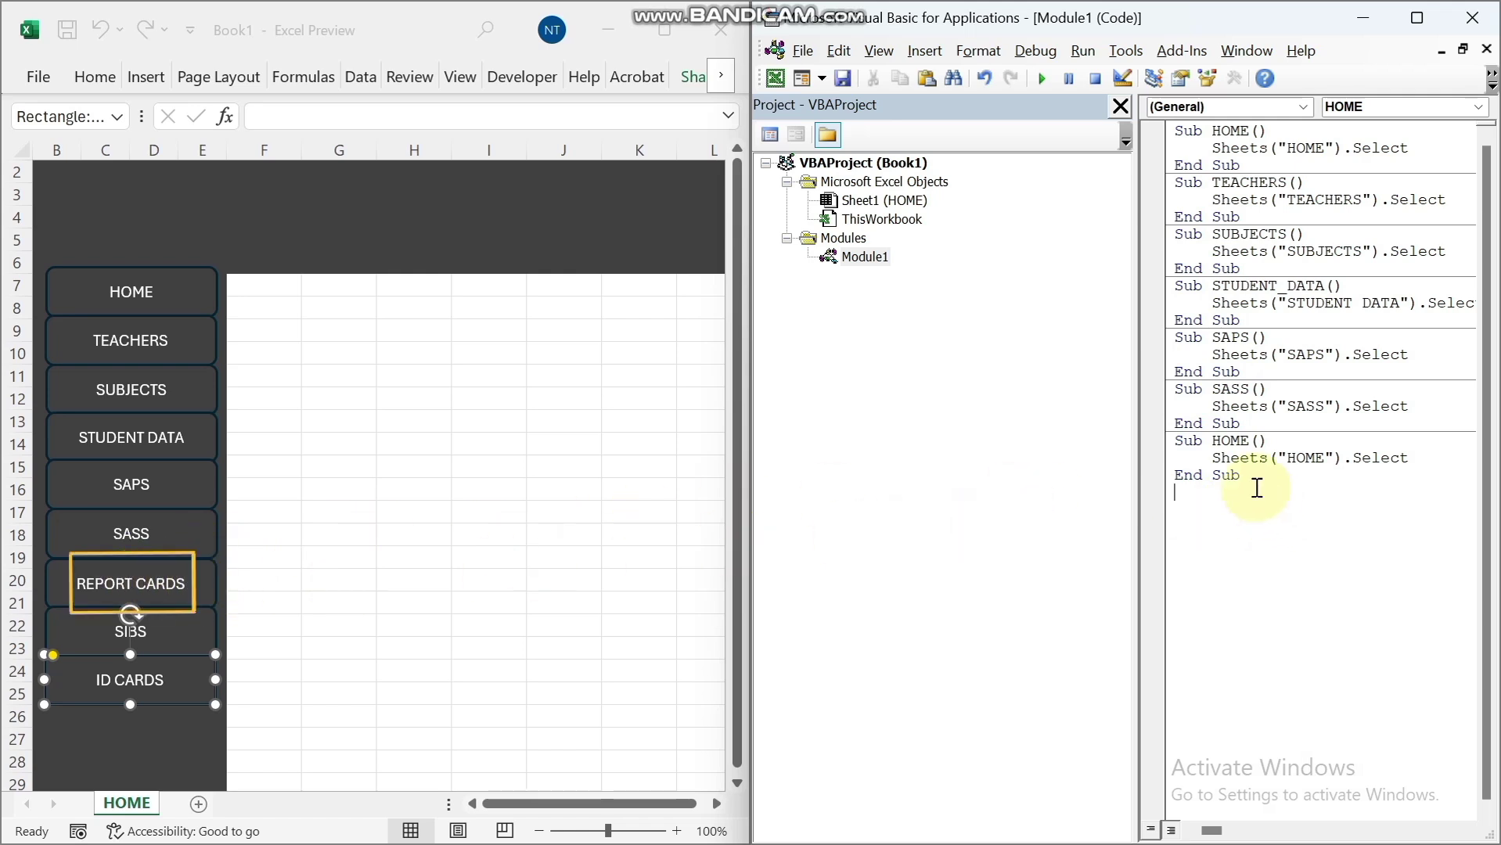
{"action": "left_click_drag", "start_coordinate": [1214, 442], "coordinate": [1246, 442]}
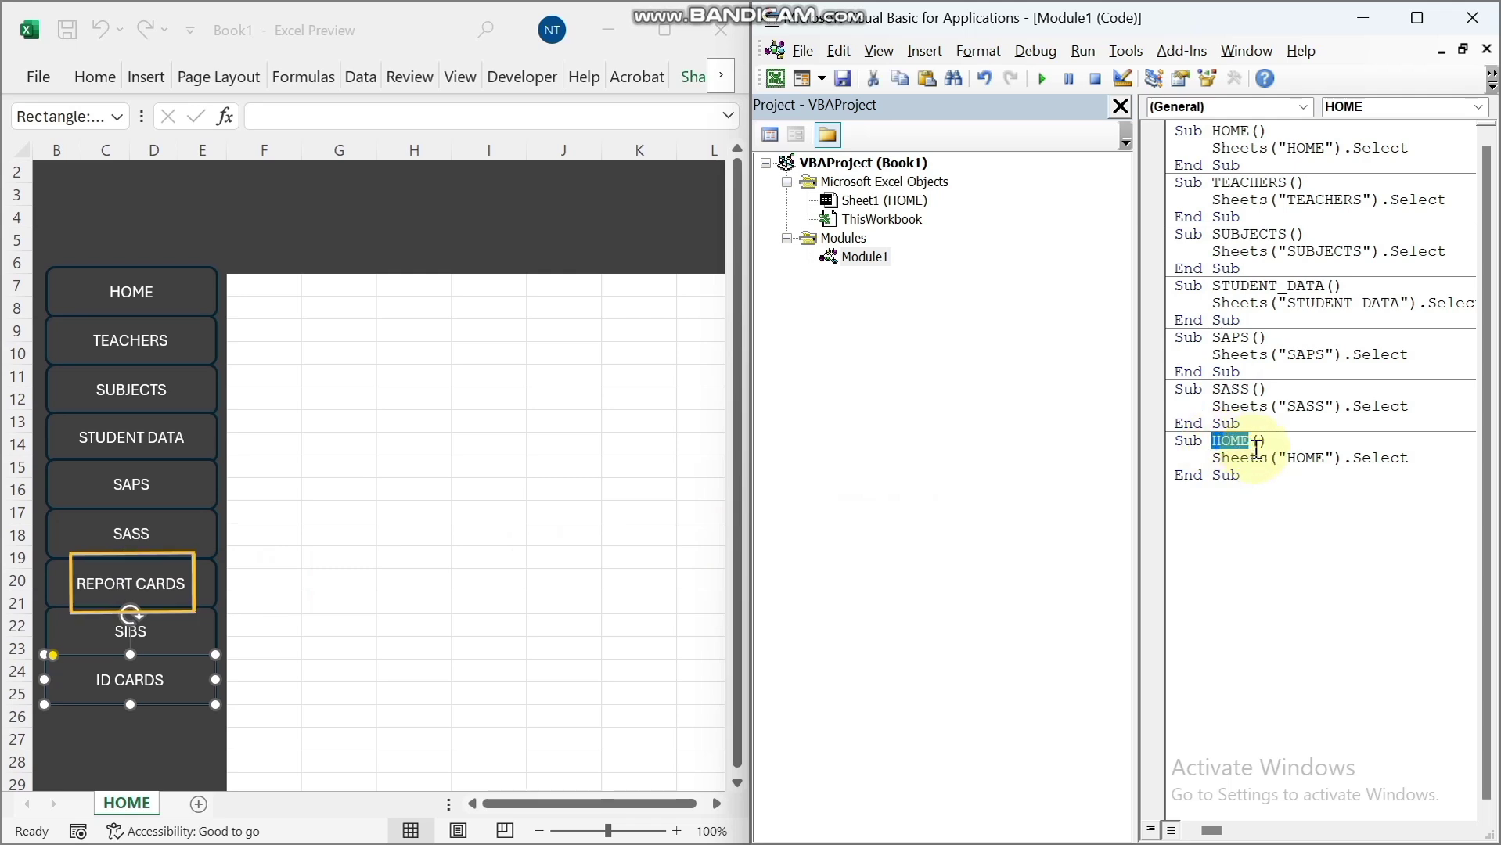
{"action": "type", "text": "REPORT"}
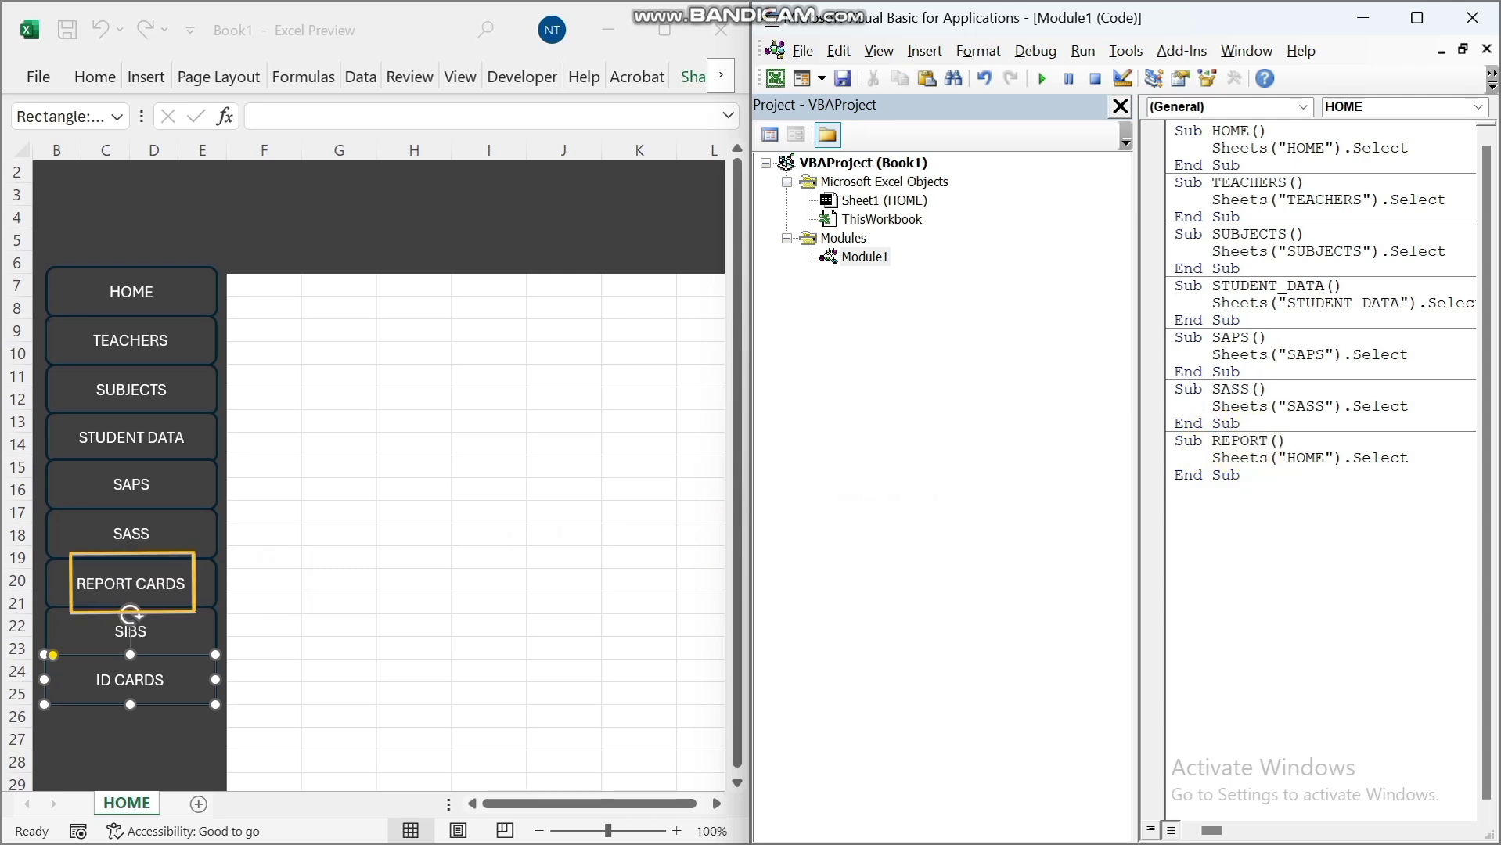
{"action": "type", "text": "_CARDS"}
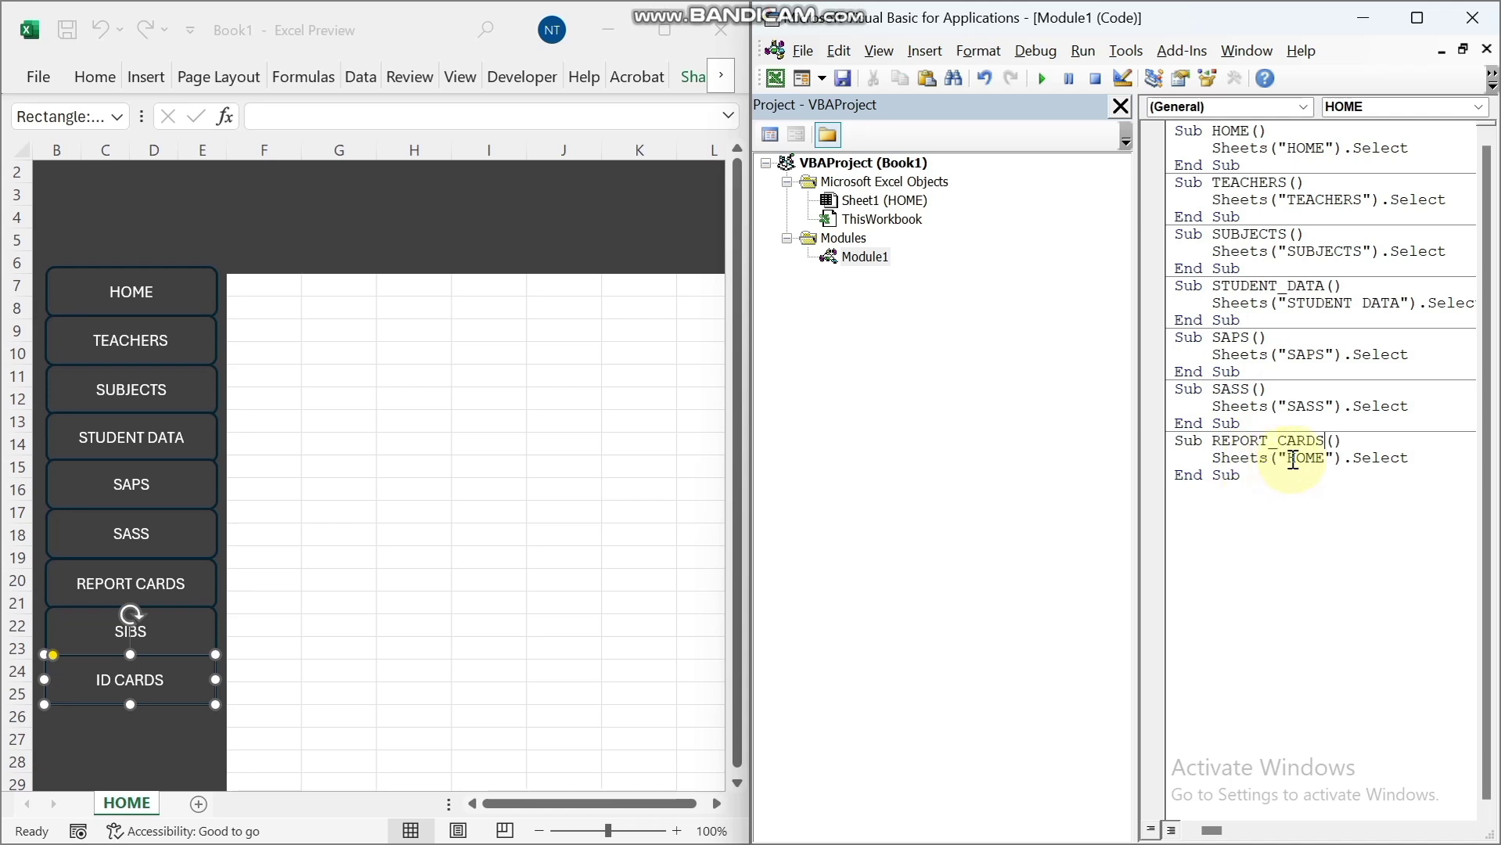
{"action": "left_click_drag", "start_coordinate": [1289, 458], "coordinate": [1307, 456]}
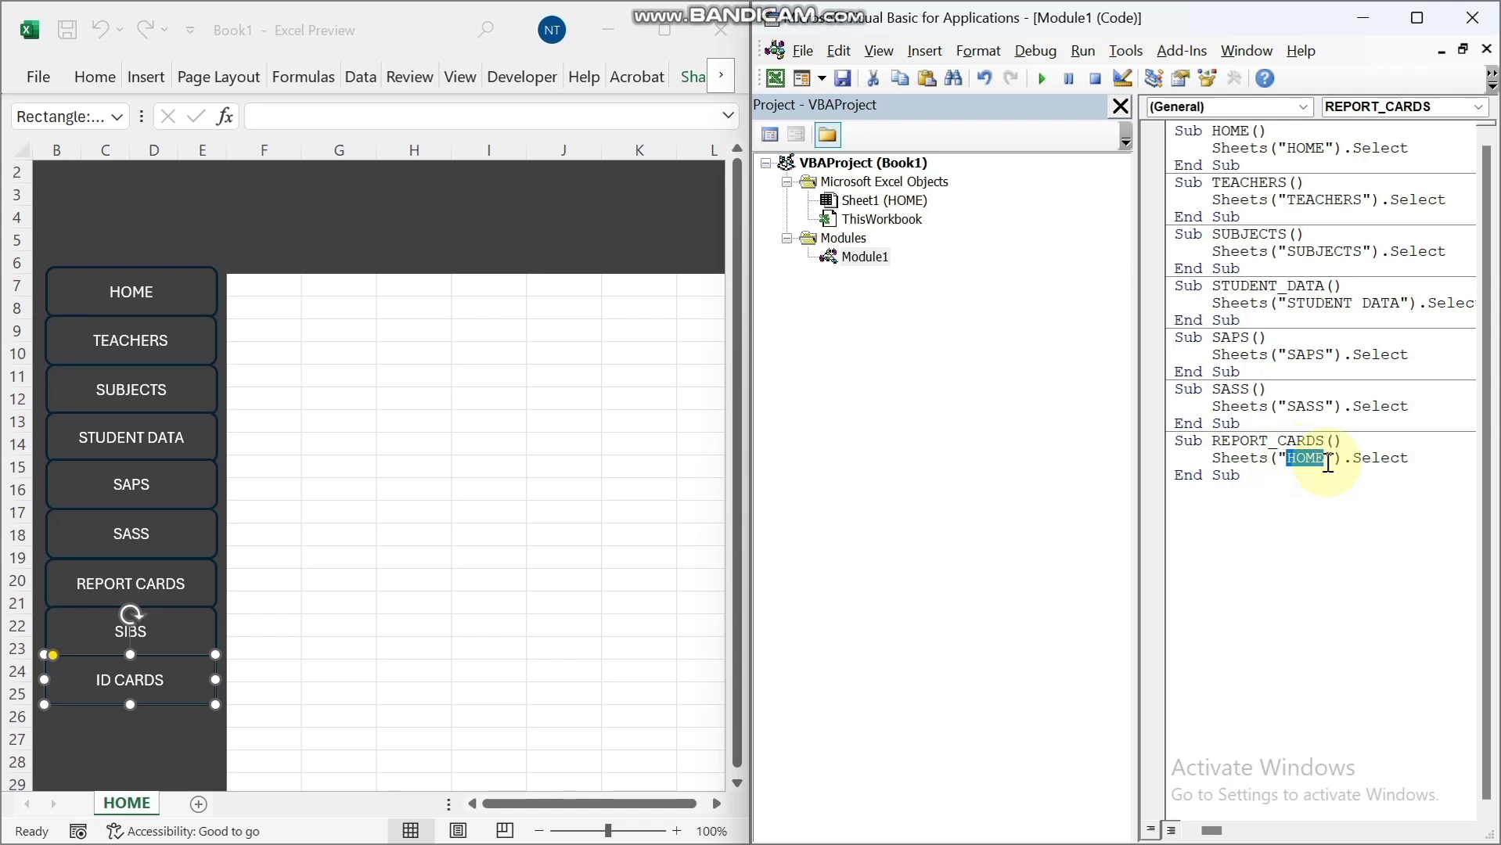
{"action": "type", "text": "REPORT CARDS"}
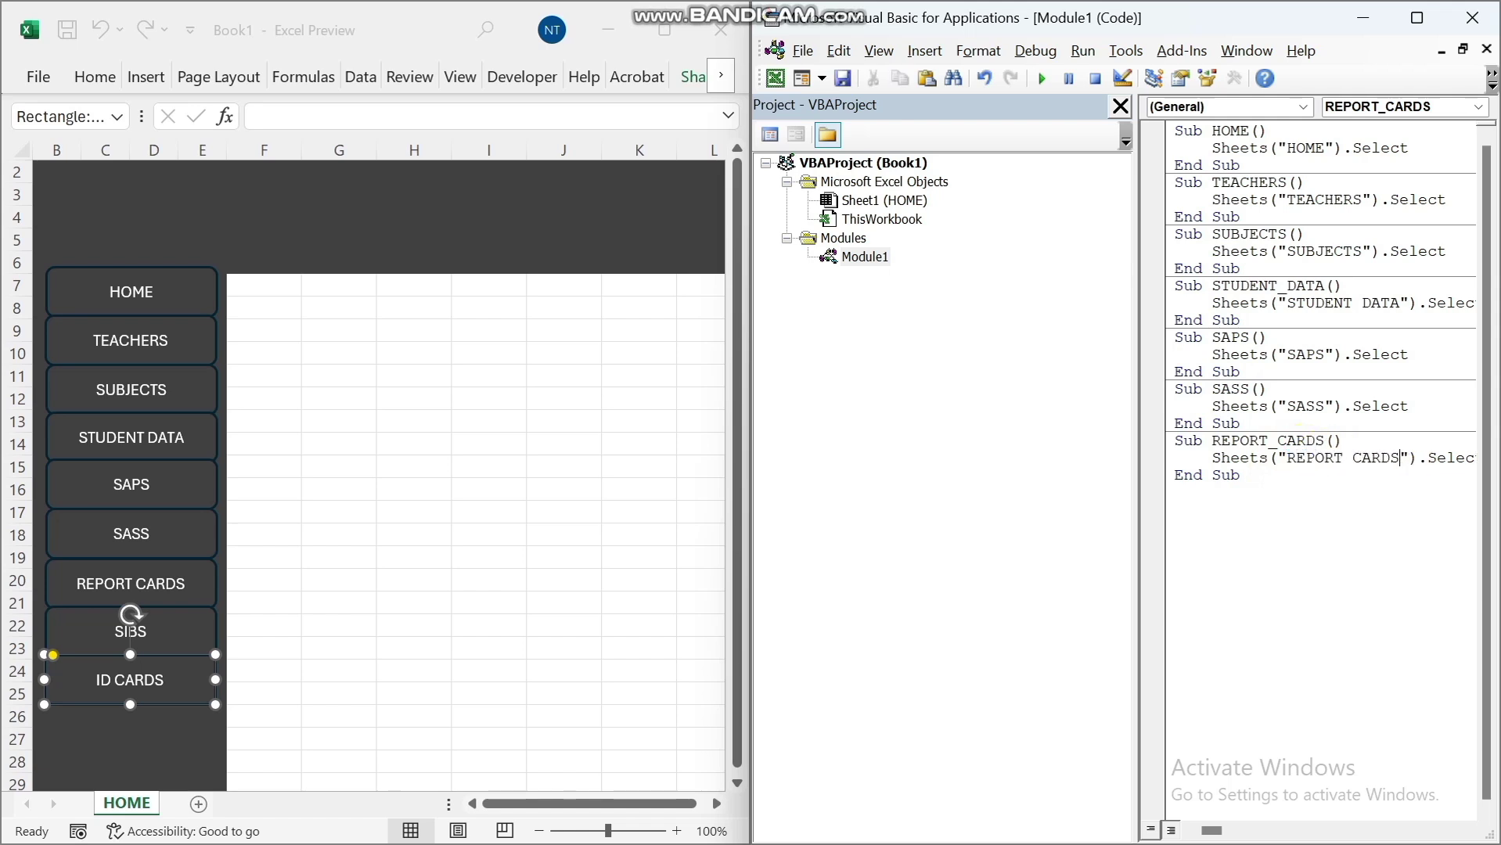
Paste a copy of the HOME procedure below REPORT_CARDS and change its procedure name and sheet name to SIBS.
{"action": "left_click", "coordinate": [231, 621]}
{"action": "left_click", "coordinate": [259, 647]}
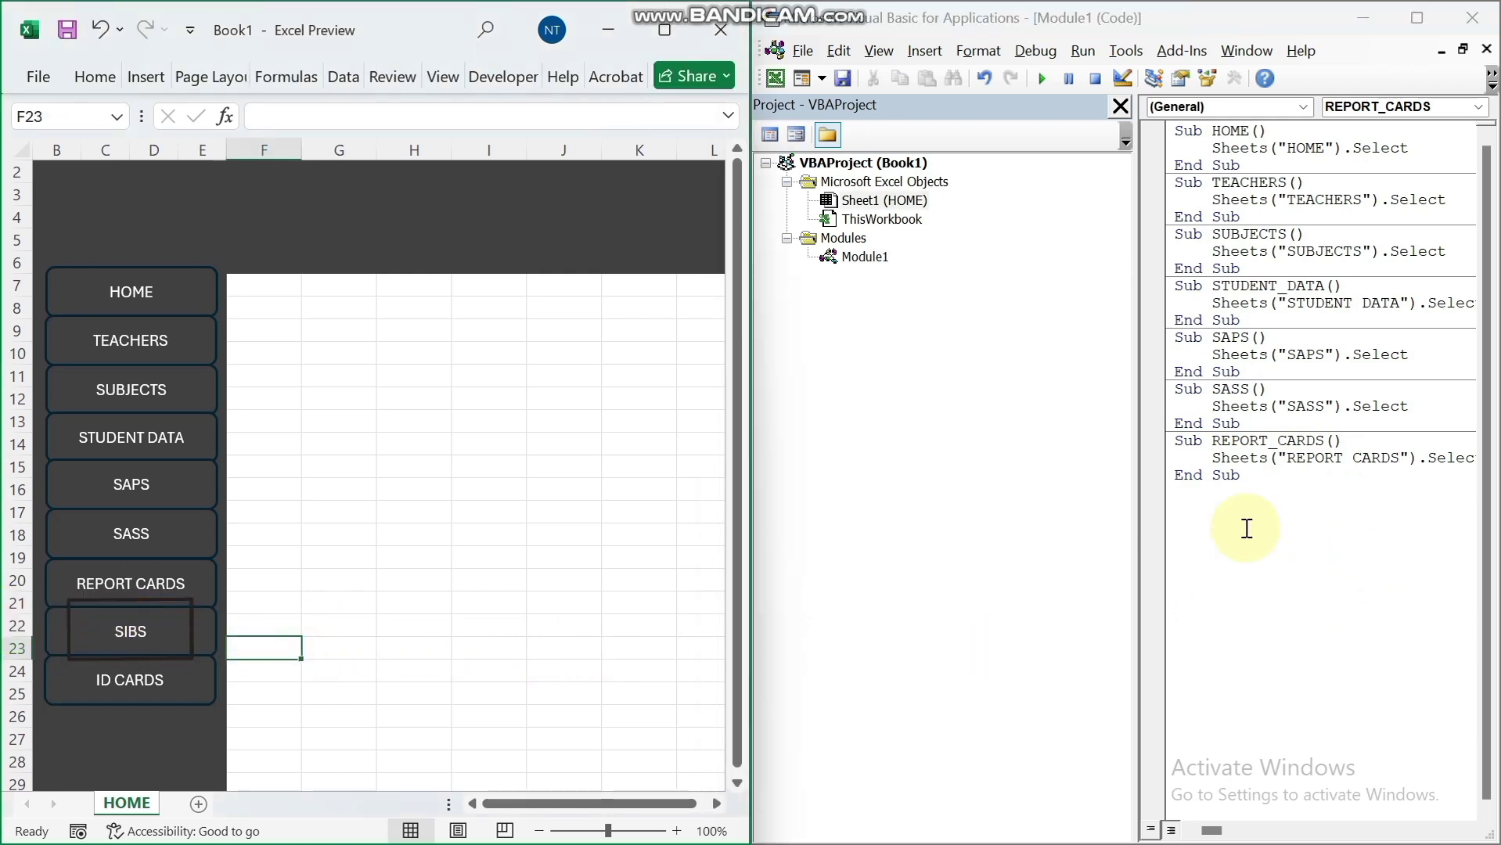
{"action": "left_click", "coordinate": [1180, 486]}
{"action": "right_click", "coordinate": [1186, 489]}
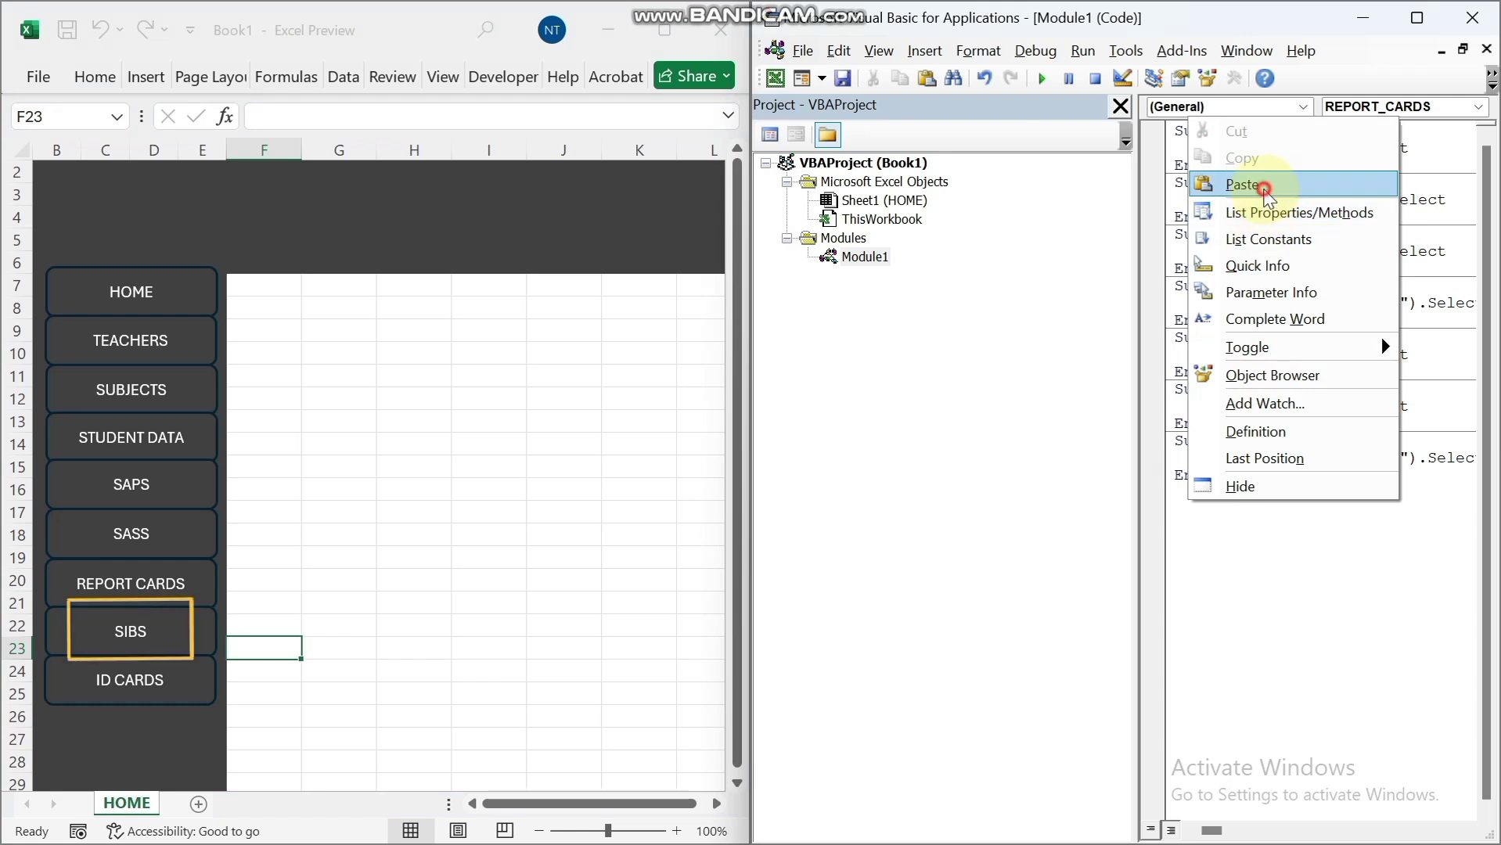
{"action": "left_click", "coordinate": [1261, 186]}
{"action": "left_click_drag", "start_coordinate": [1231, 492], "coordinate": [1201, 495]}
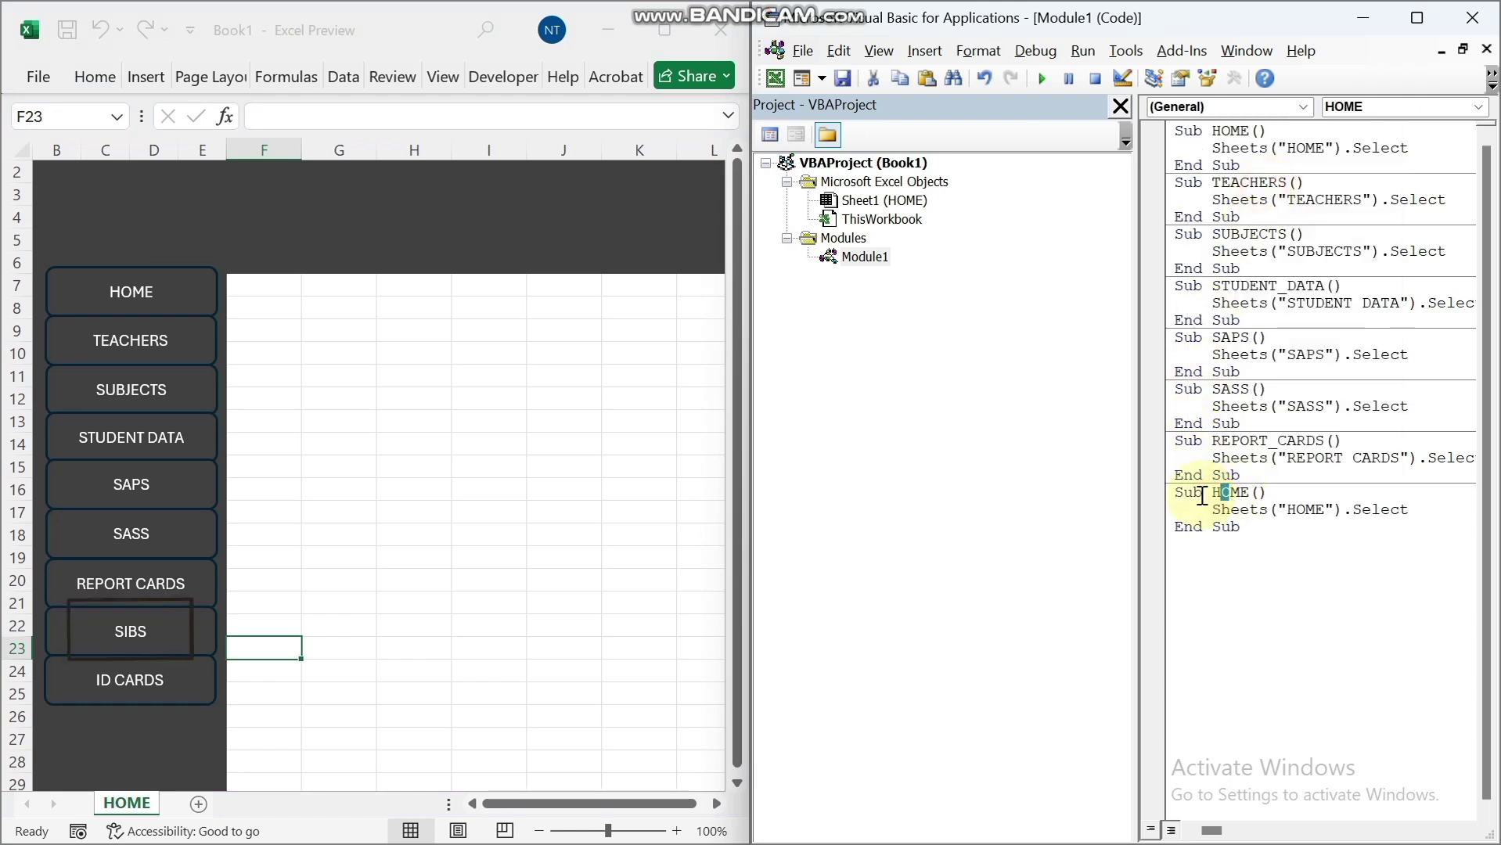
{"action": "double_click", "coordinate": [1235, 494]}
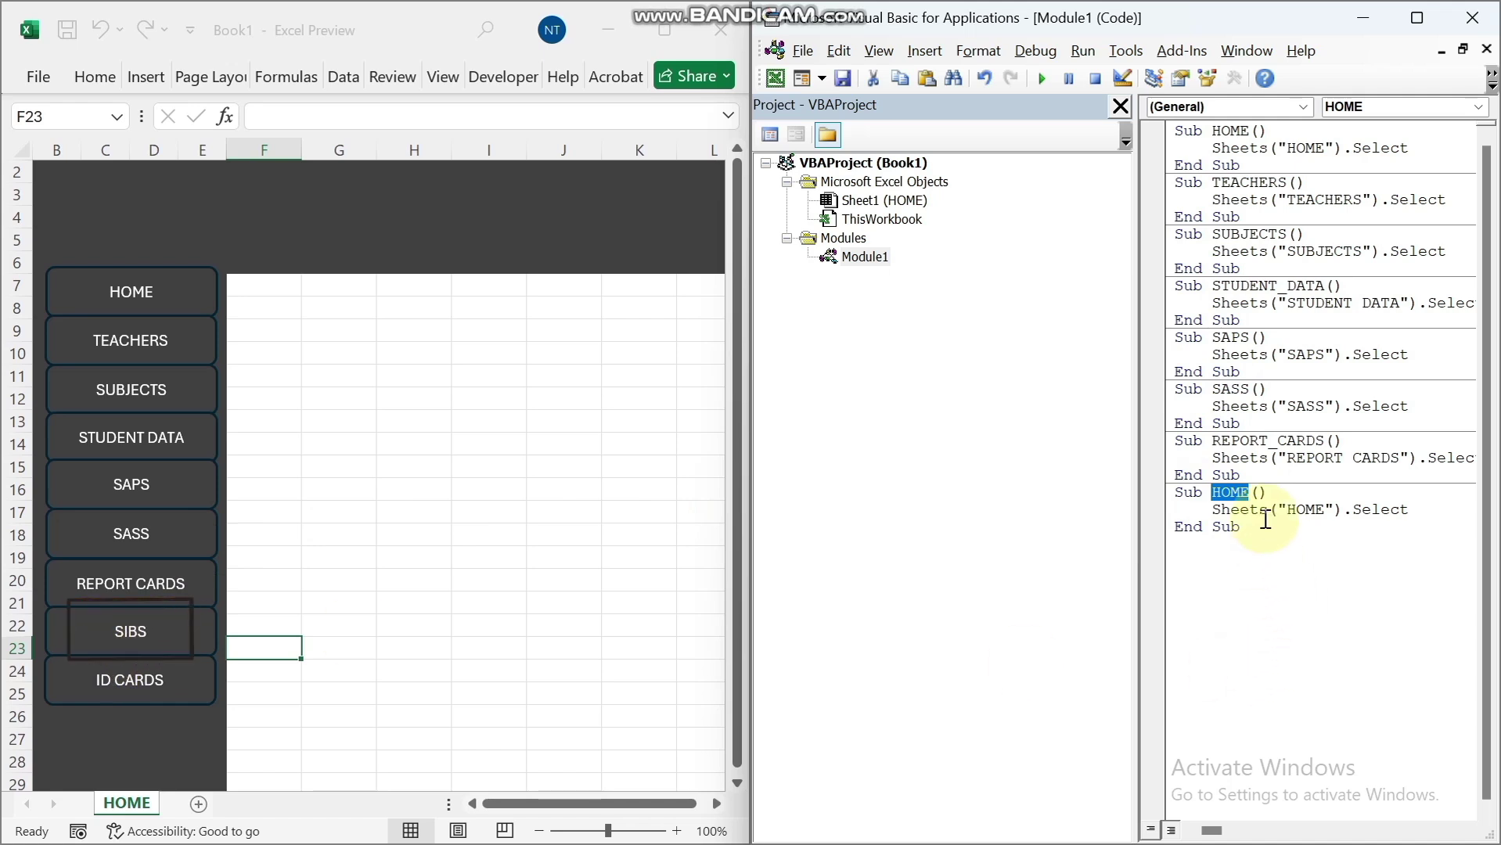
{"action": "type", "text": "SIBS"}
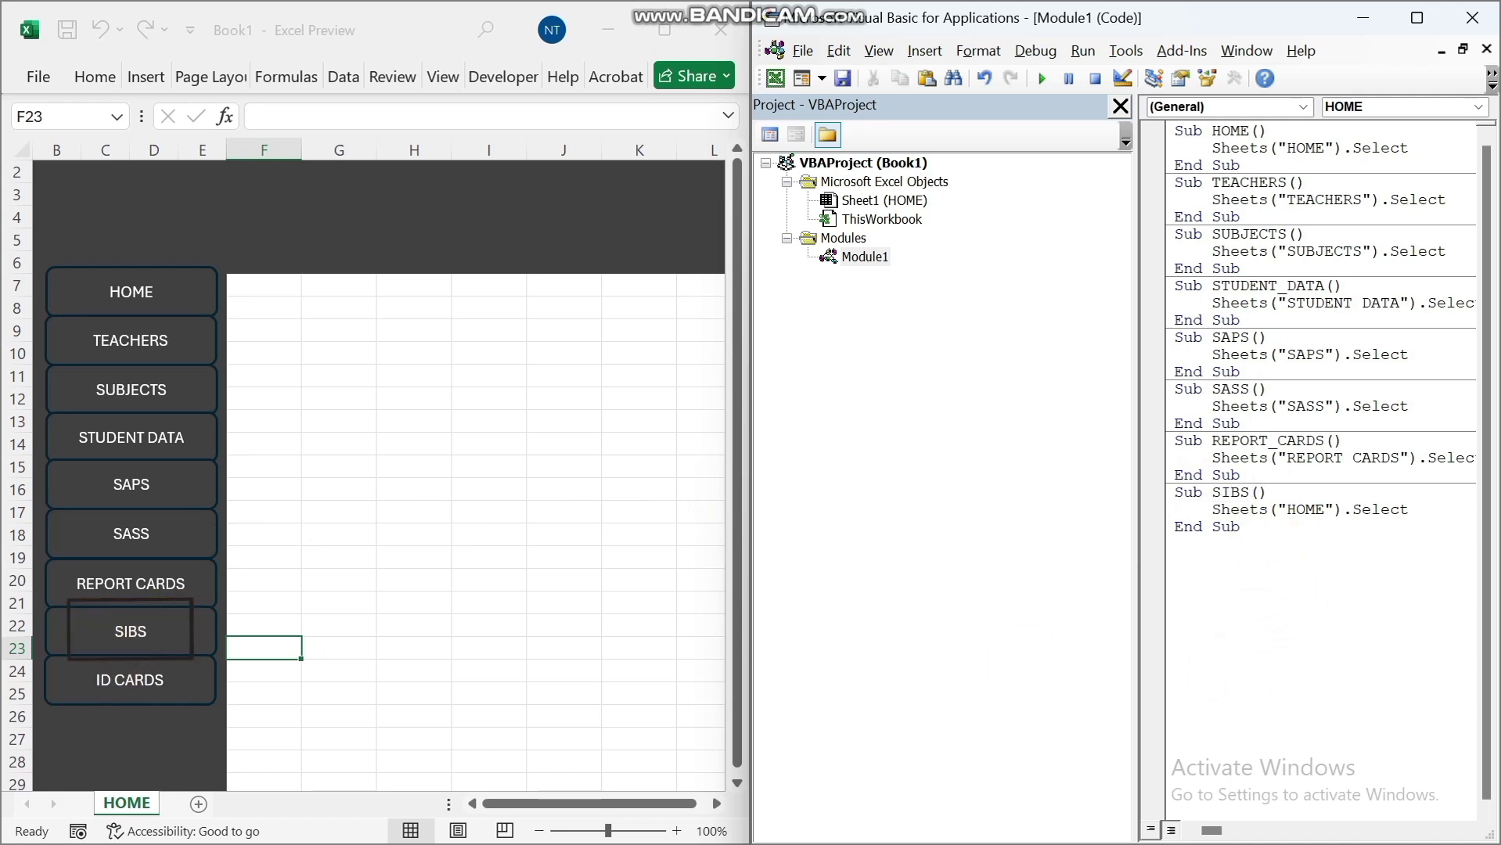
{"action": "left_click_drag", "start_coordinate": [1288, 510], "coordinate": [1329, 515]}
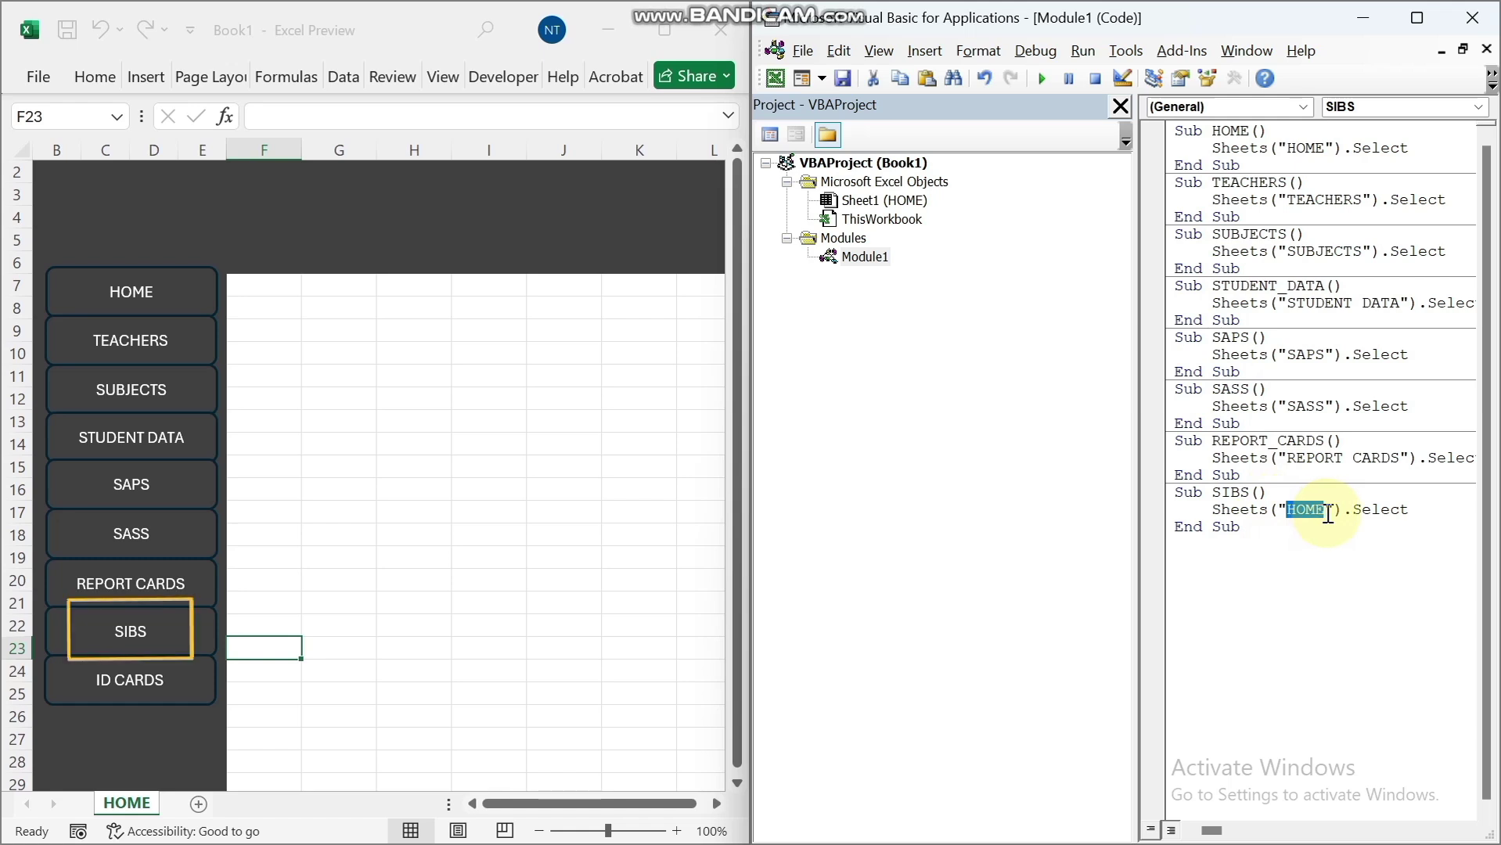
{"action": "type", "text": "SIBS"}
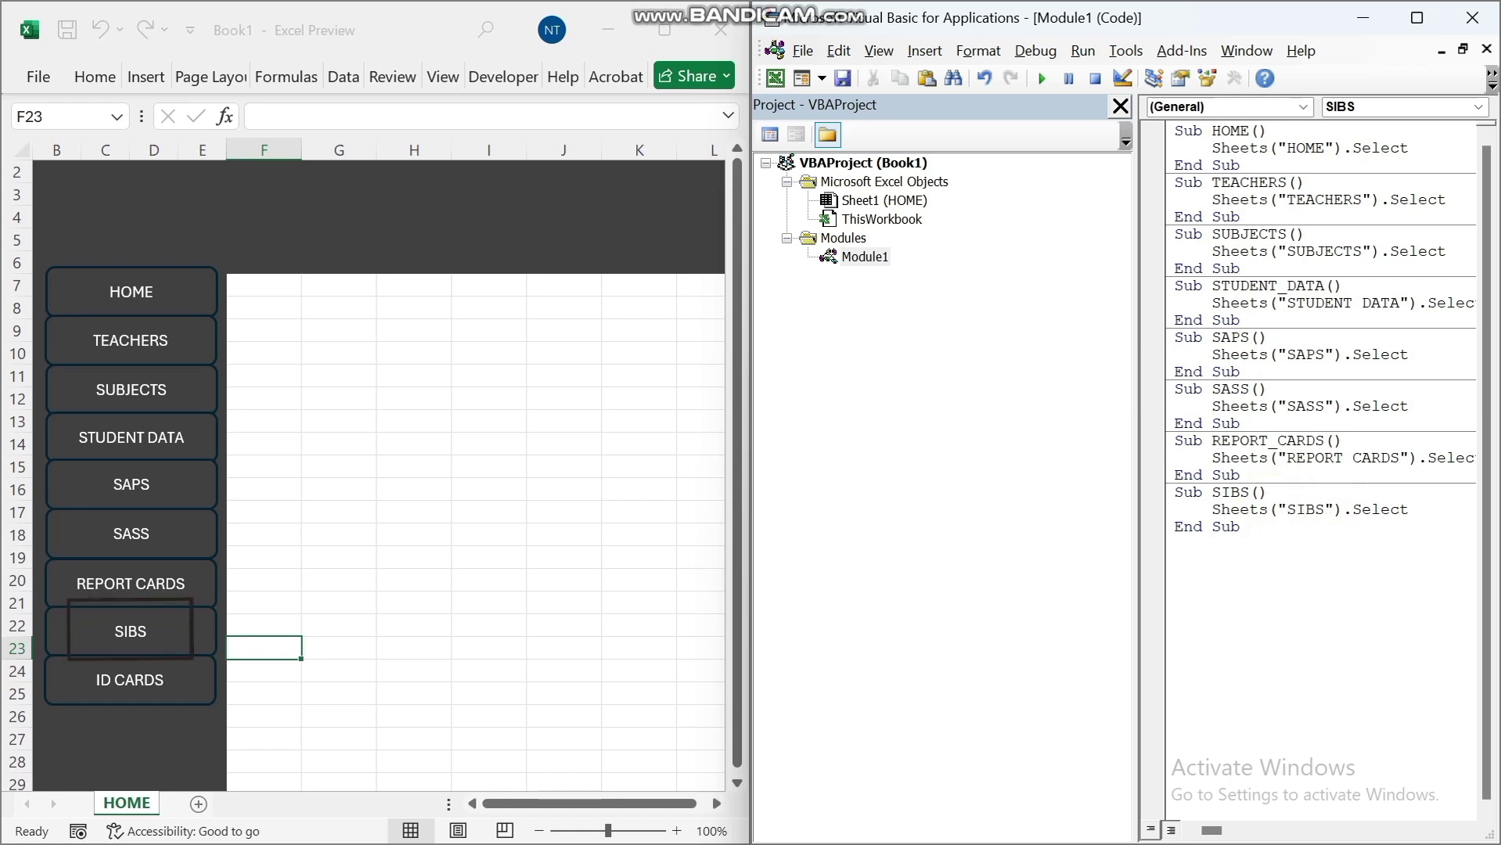
Paste a copy of the HOME procedure below SIBS and rename the pasted procedure ID_CARDS.
{"action": "right_click", "coordinate": [1179, 541]}
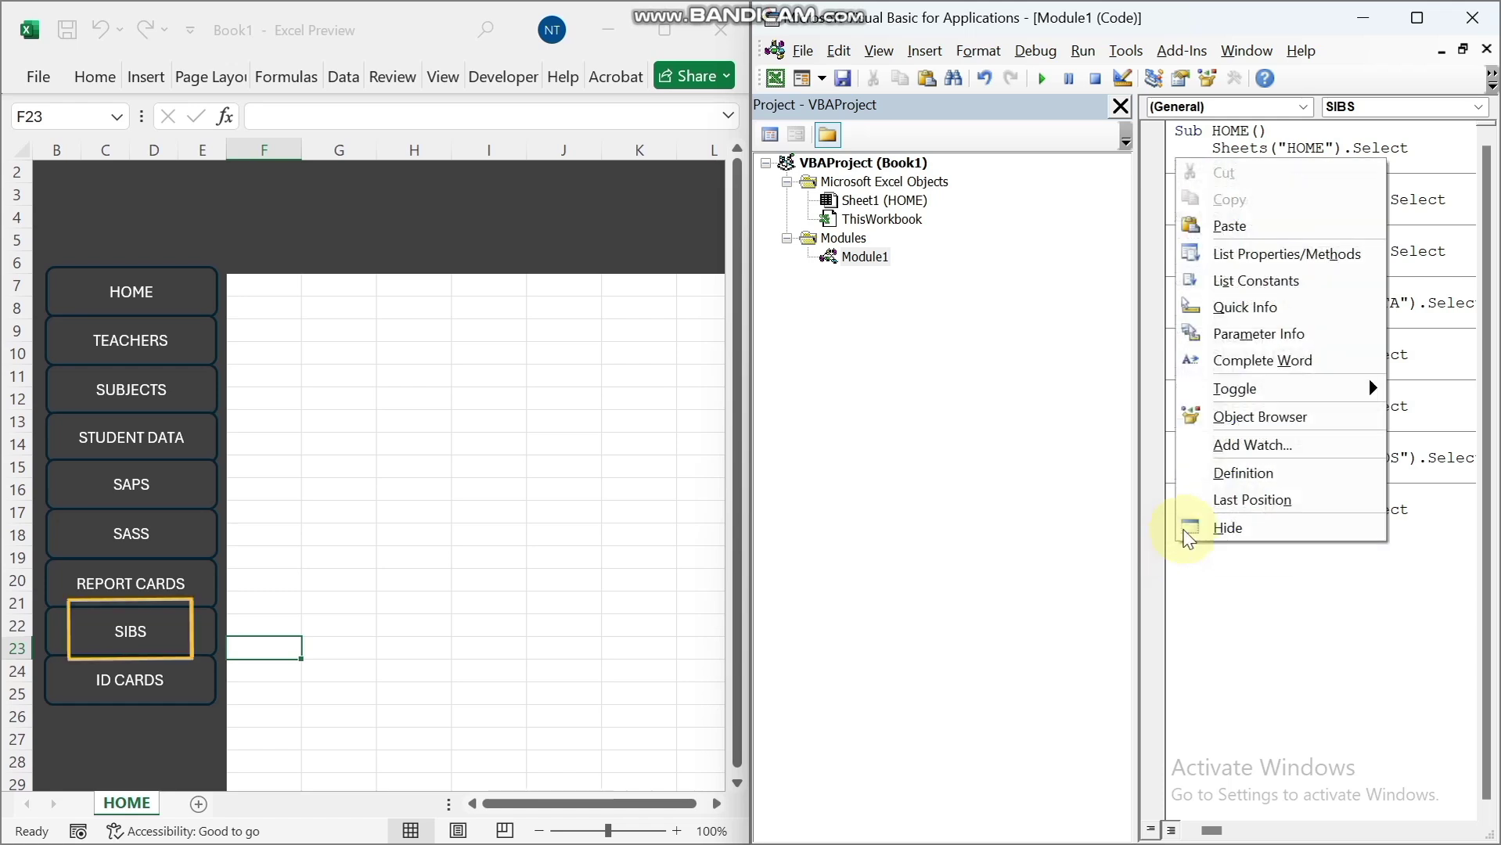
{"action": "left_click", "coordinate": [1227, 226]}
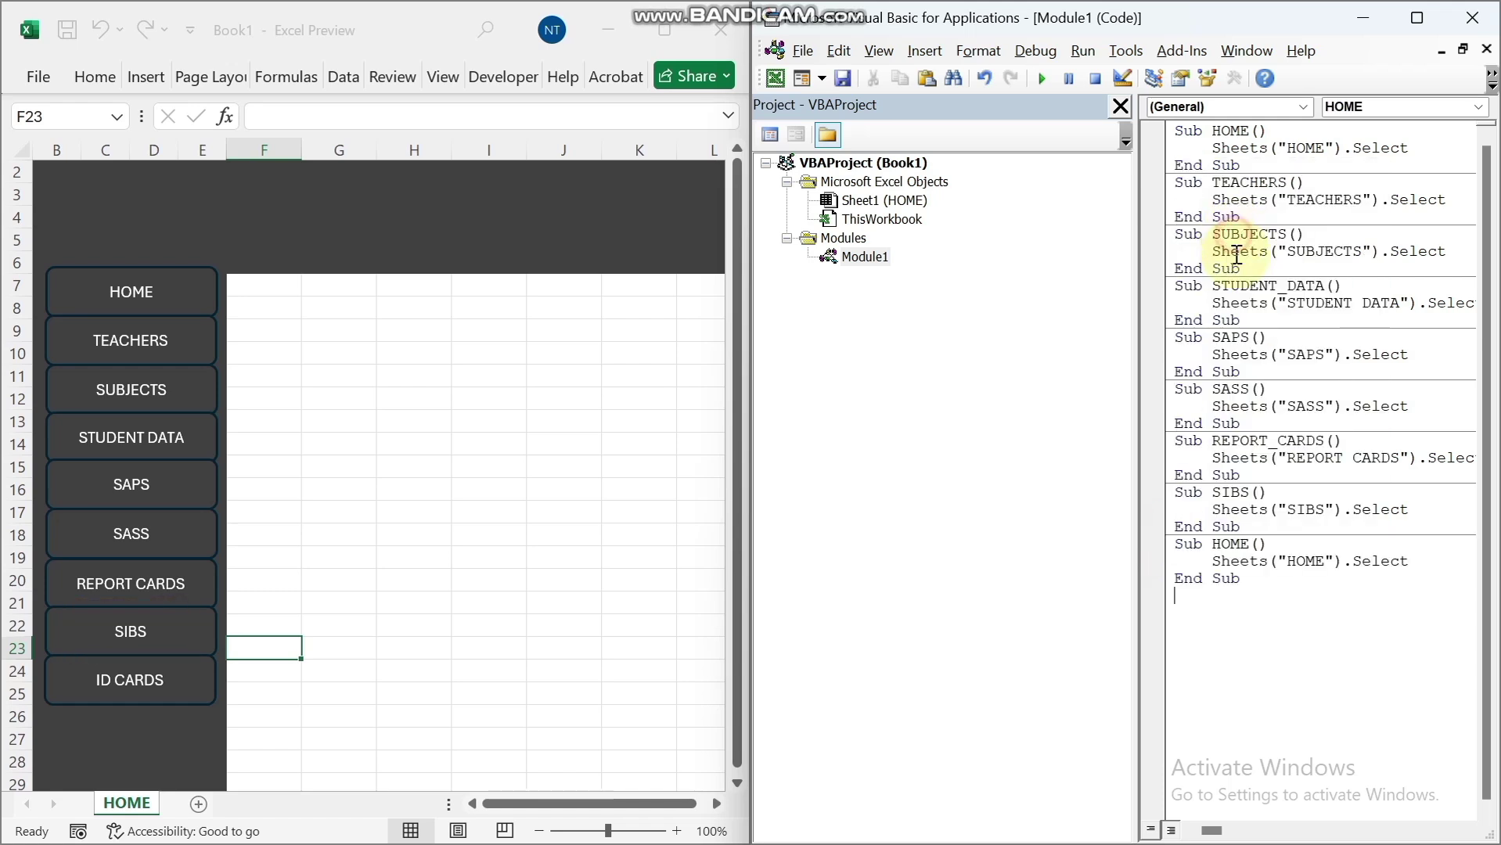
{"action": "double_click", "coordinate": [1224, 544]}
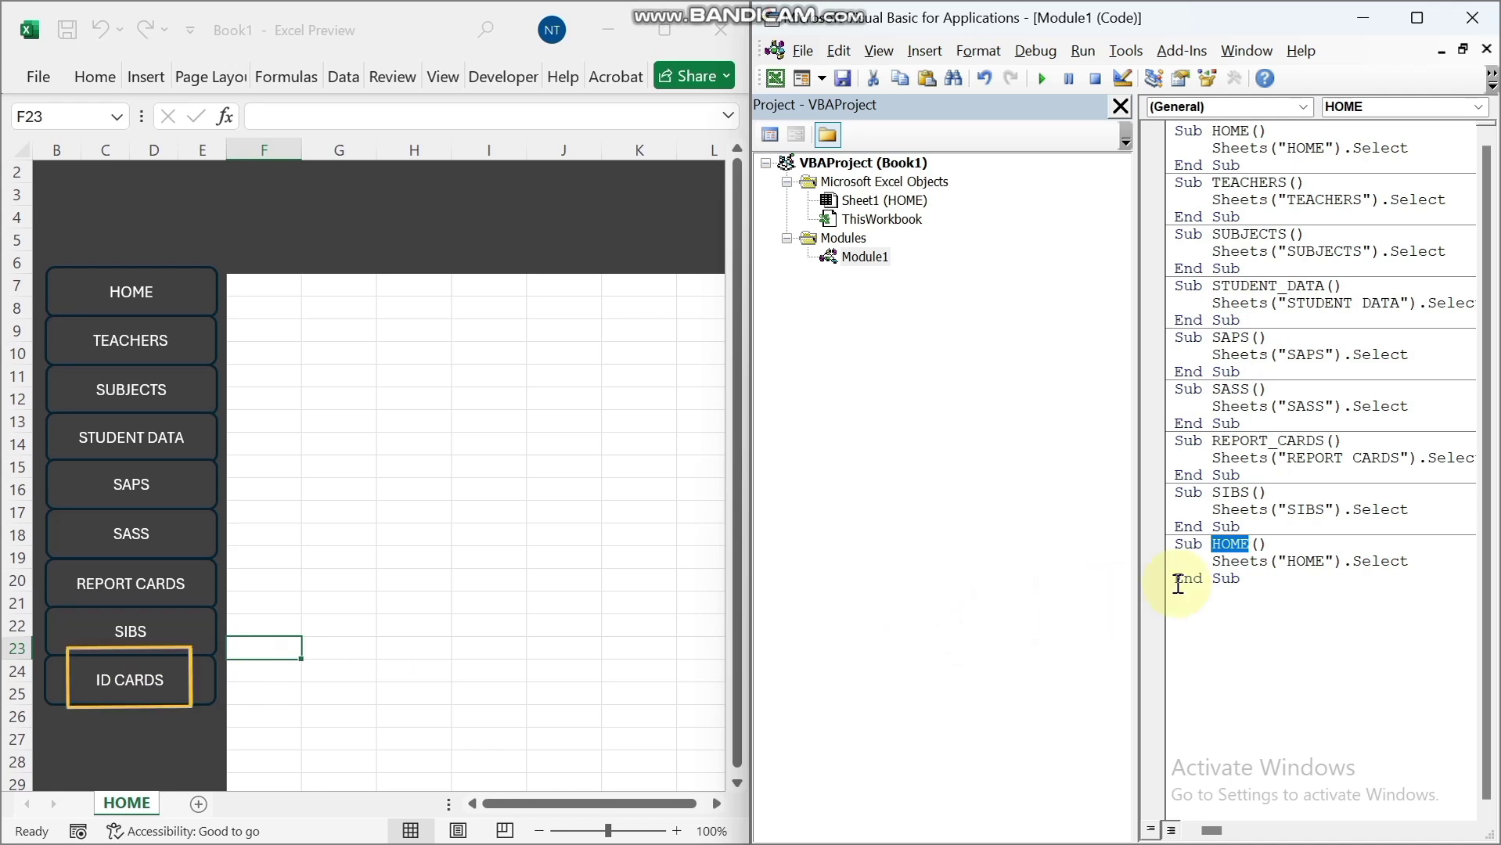
{"action": "type", "text": "ID"}
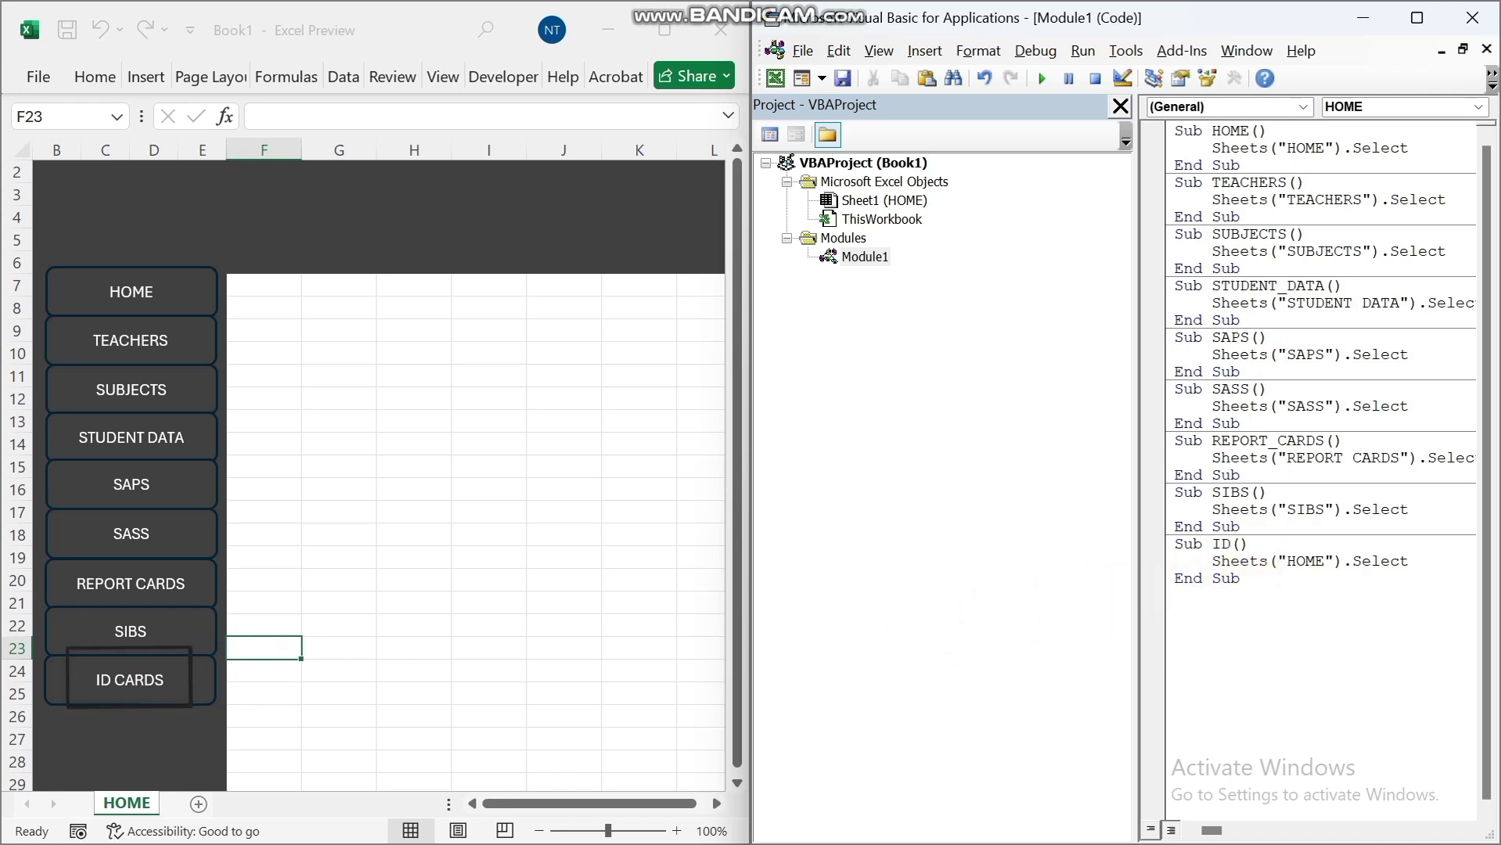
{"action": "type", "text": "_"}
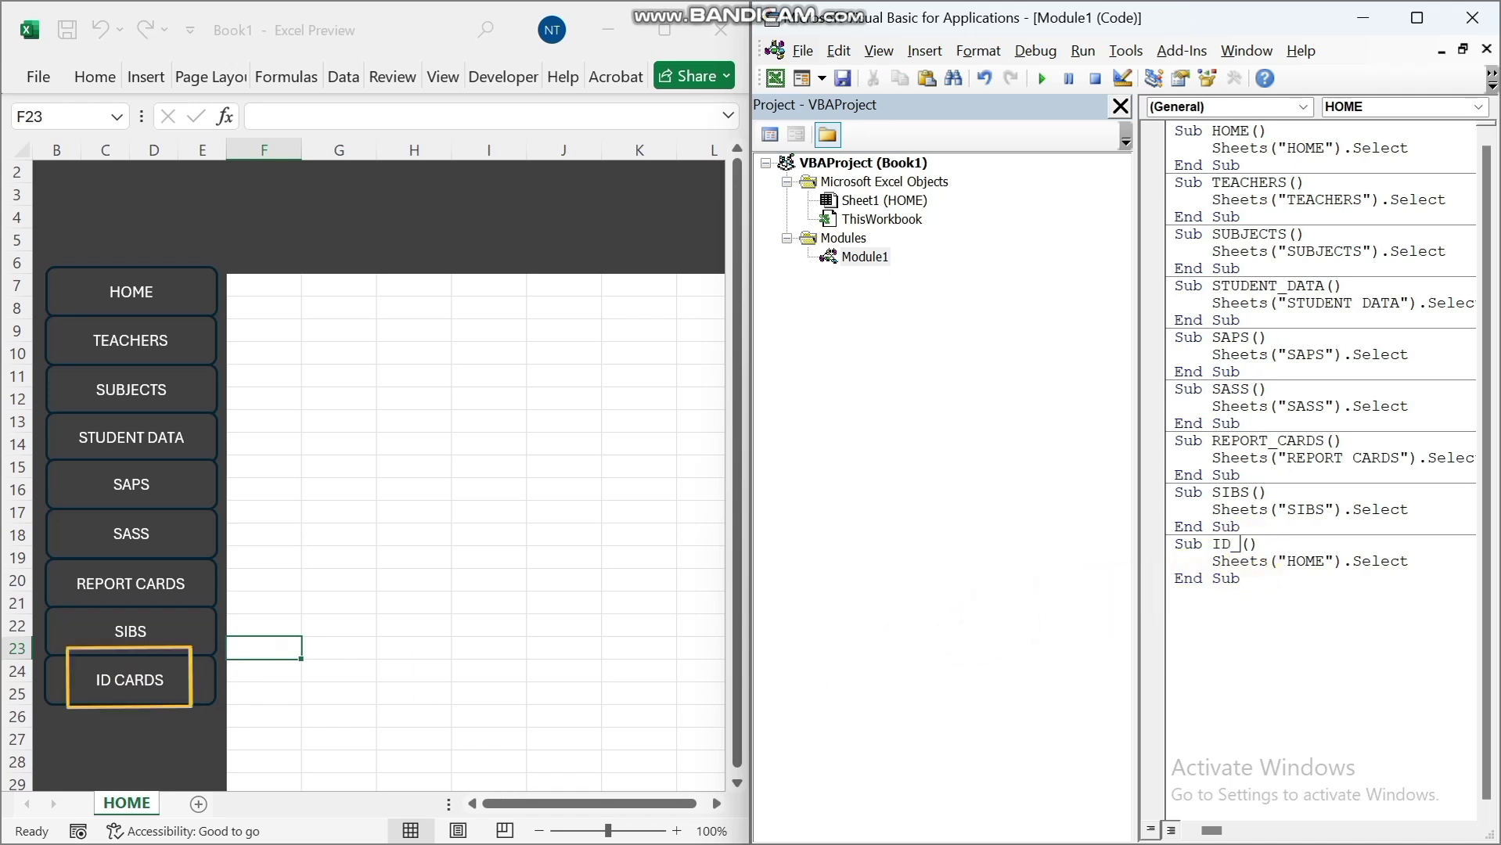
{"action": "type", "text": "CARDS"}
Replace the sheet name HOME inside the ID_CARDS procedure with the sheet name ID CARDS.
{"action": "left_click", "coordinate": [1290, 560]}
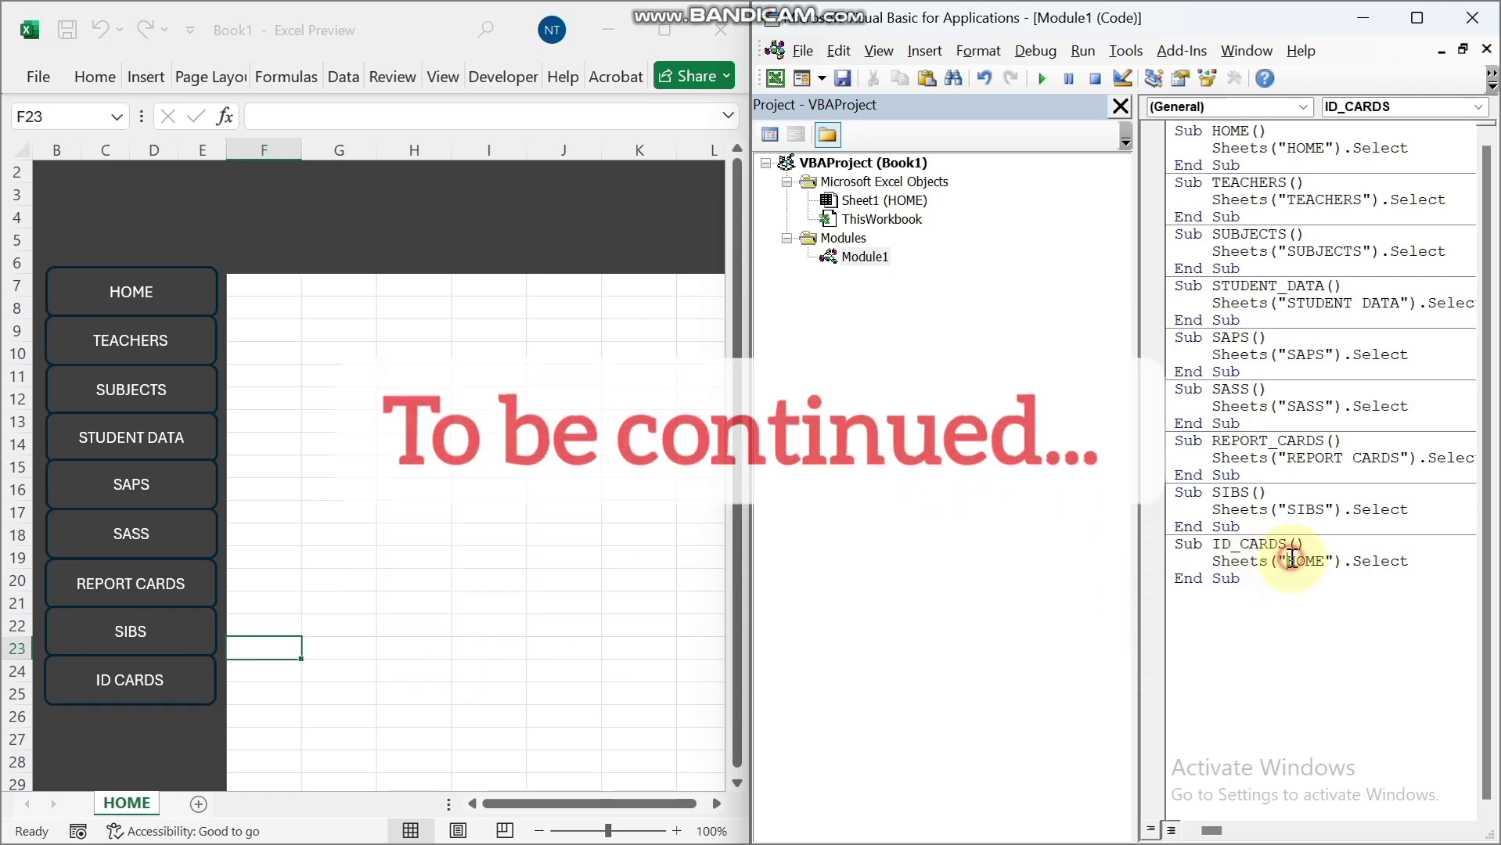
{"action": "left_click_drag", "start_coordinate": [1290, 560], "coordinate": [1325, 560]}
{"action": "type", "text": "I"}
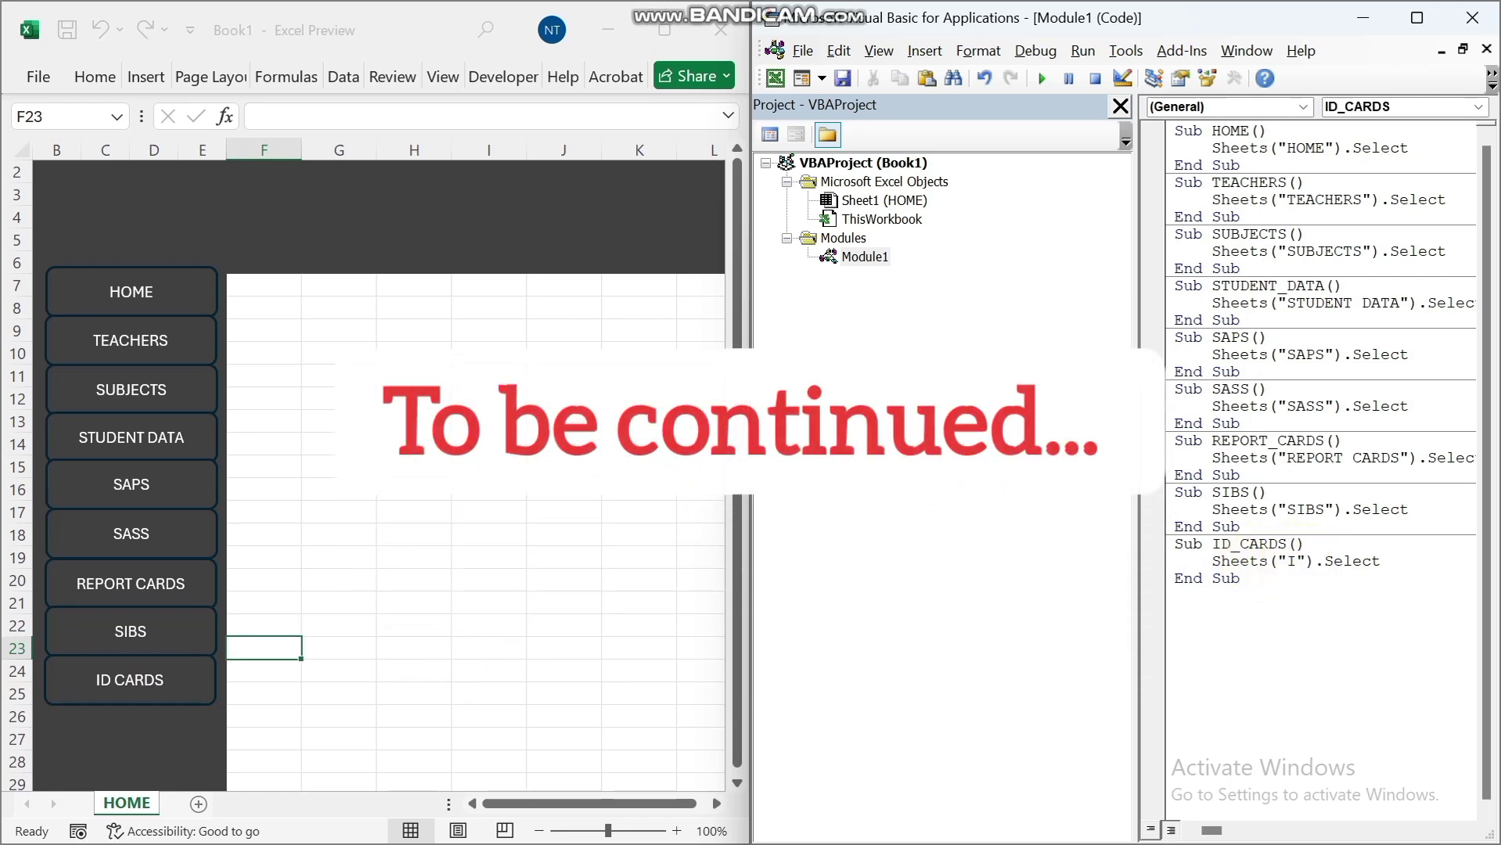